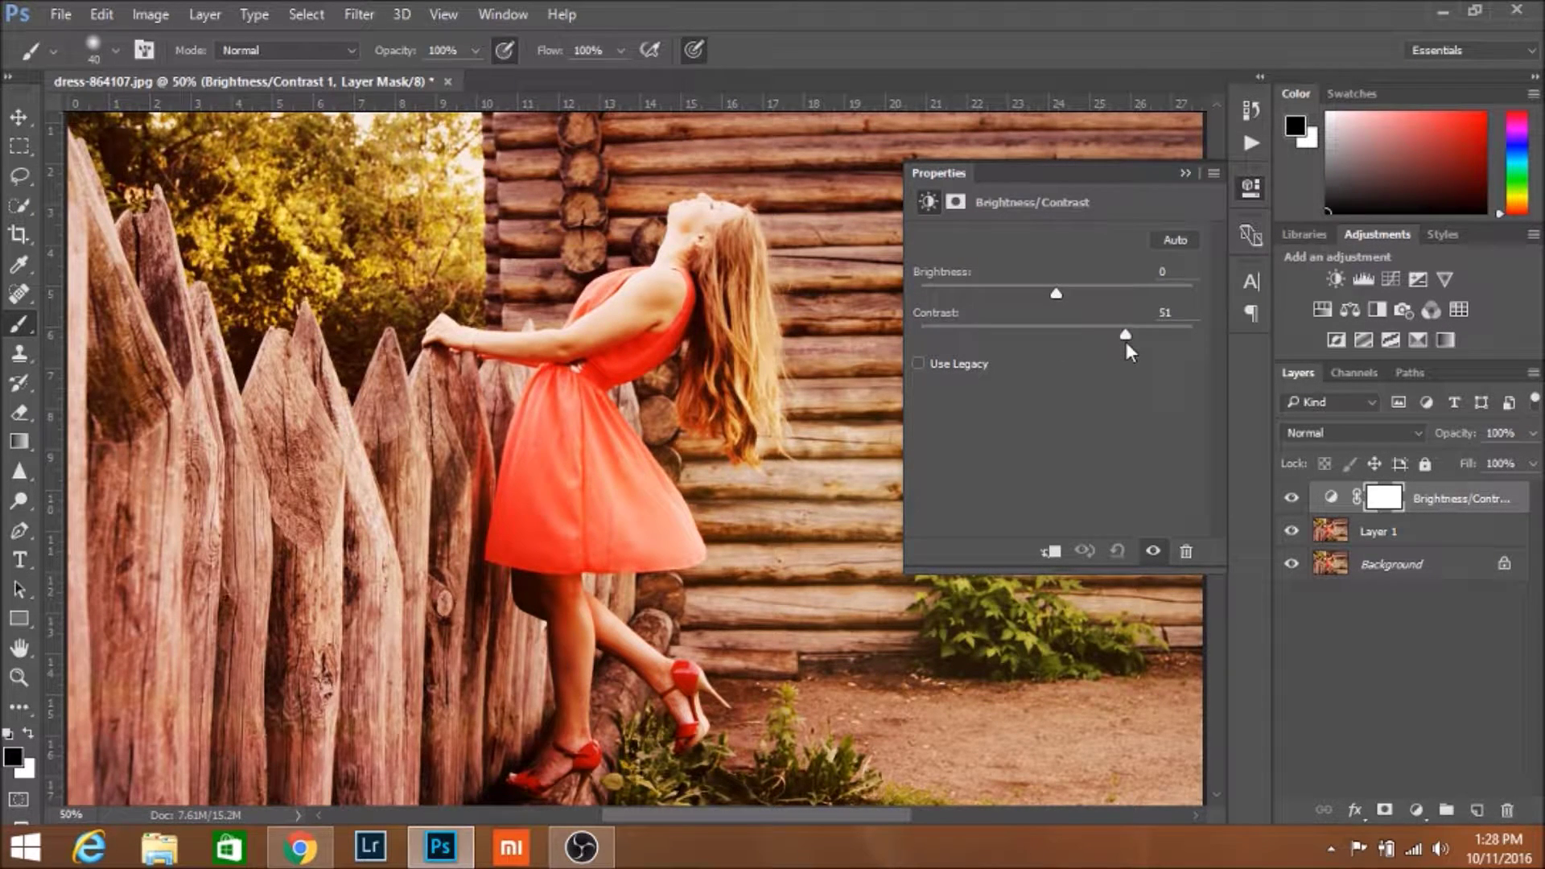
# - Set Brightness to -10 and Contrast to 50, and paint the woman black on the Brightness/Contrast layer's mask
pyautogui.moveTo(1054, 295); pyautogui.dragTo(1044, 294)
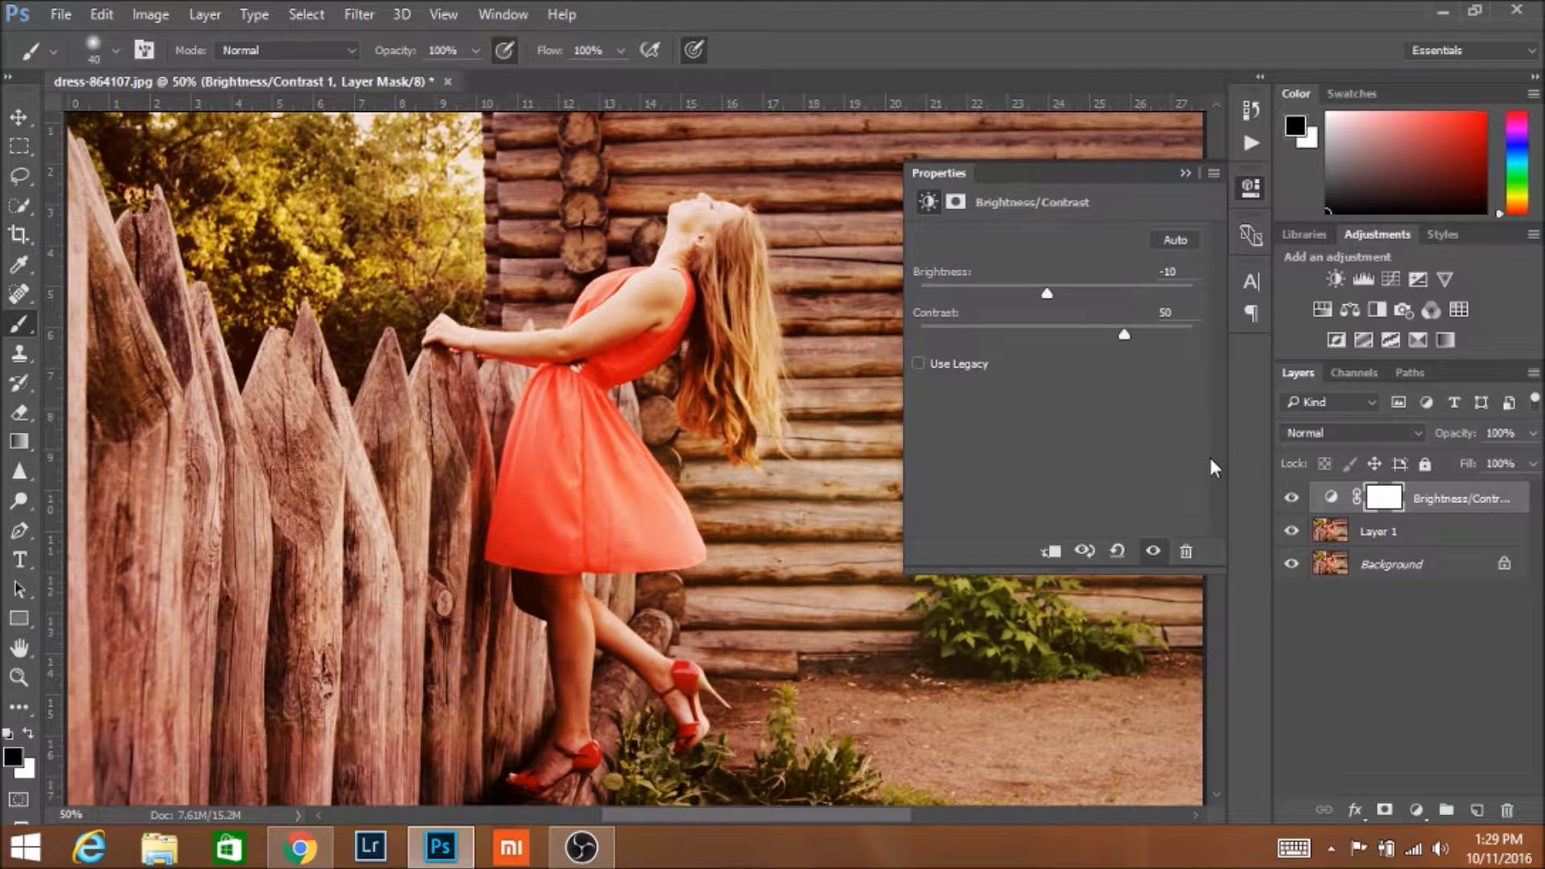
pyautogui.click(1253, 184)
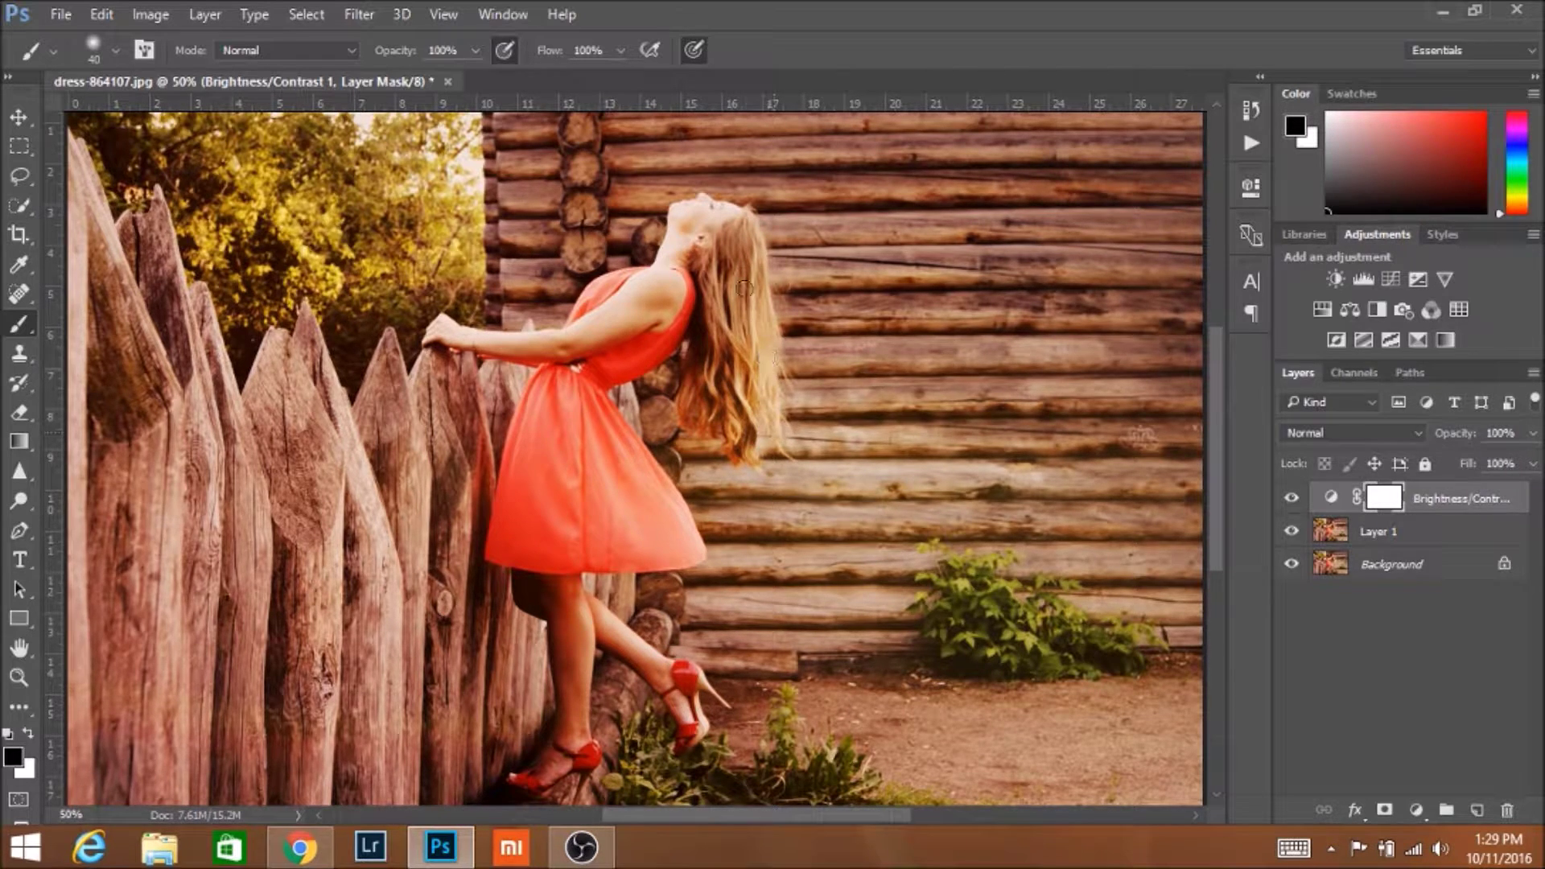
pyautogui.moveTo(710, 256)
pyautogui.mouseDown()
pyautogui.moveTo(754, 253)
pyautogui.moveTo(723, 314)
pyautogui.mouseUp()
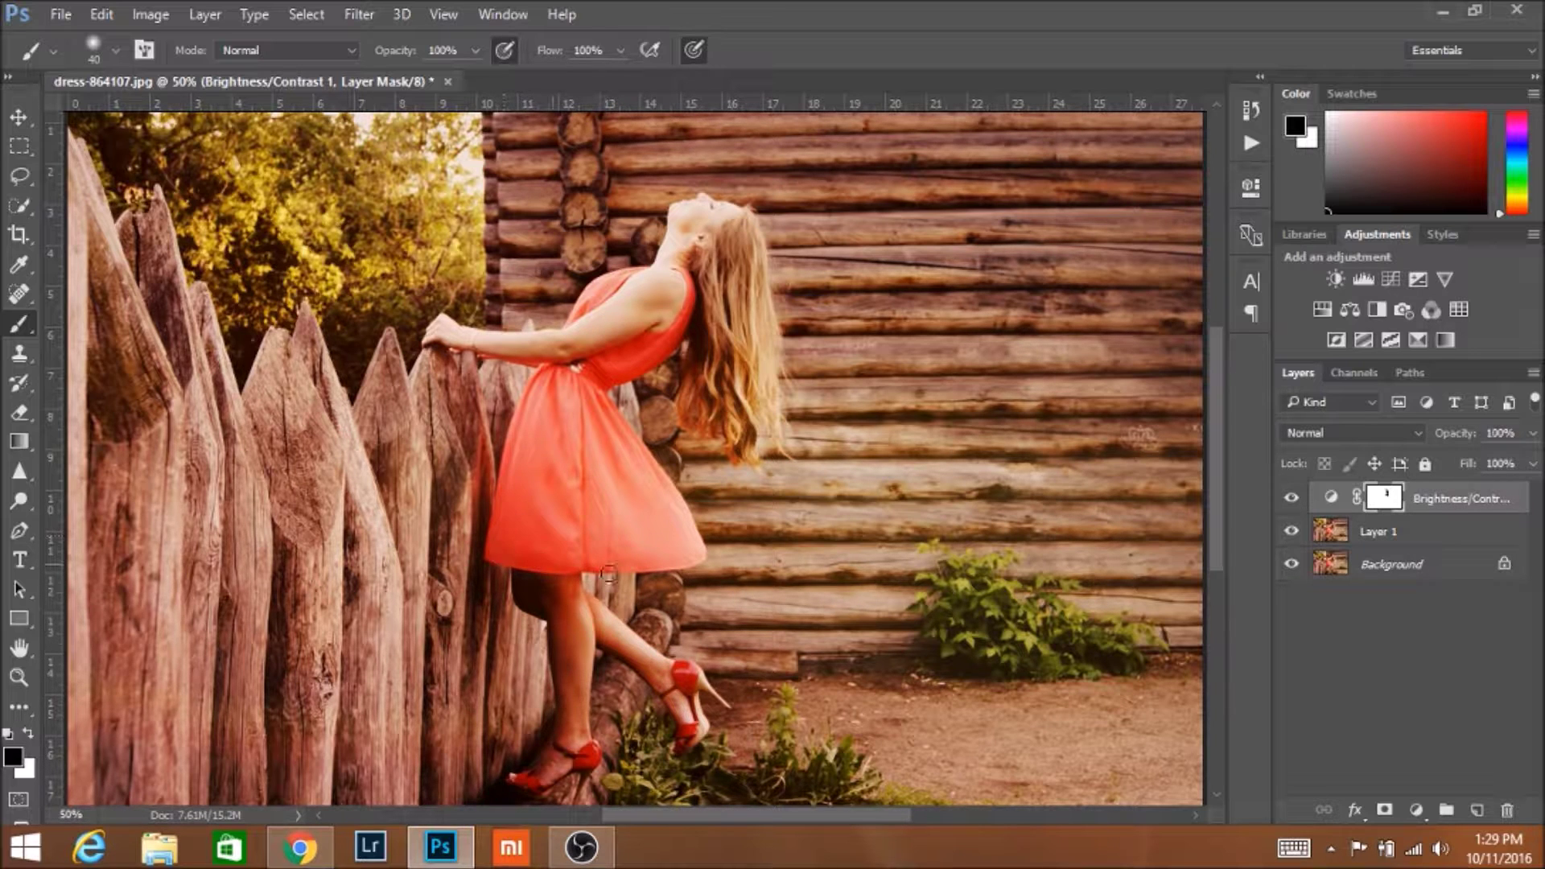
pyautogui.moveTo(523, 578)
pyautogui.mouseDown()
pyautogui.moveTo(565, 593)
pyautogui.moveTo(590, 695)
pyautogui.moveTo(532, 778)
pyautogui.moveTo(630, 691)
pyautogui.moveTo(637, 638)
pyautogui.moveTo(575, 616)
pyautogui.moveTo(691, 692)
pyautogui.moveTo(688, 741)
pyautogui.mouseUp()
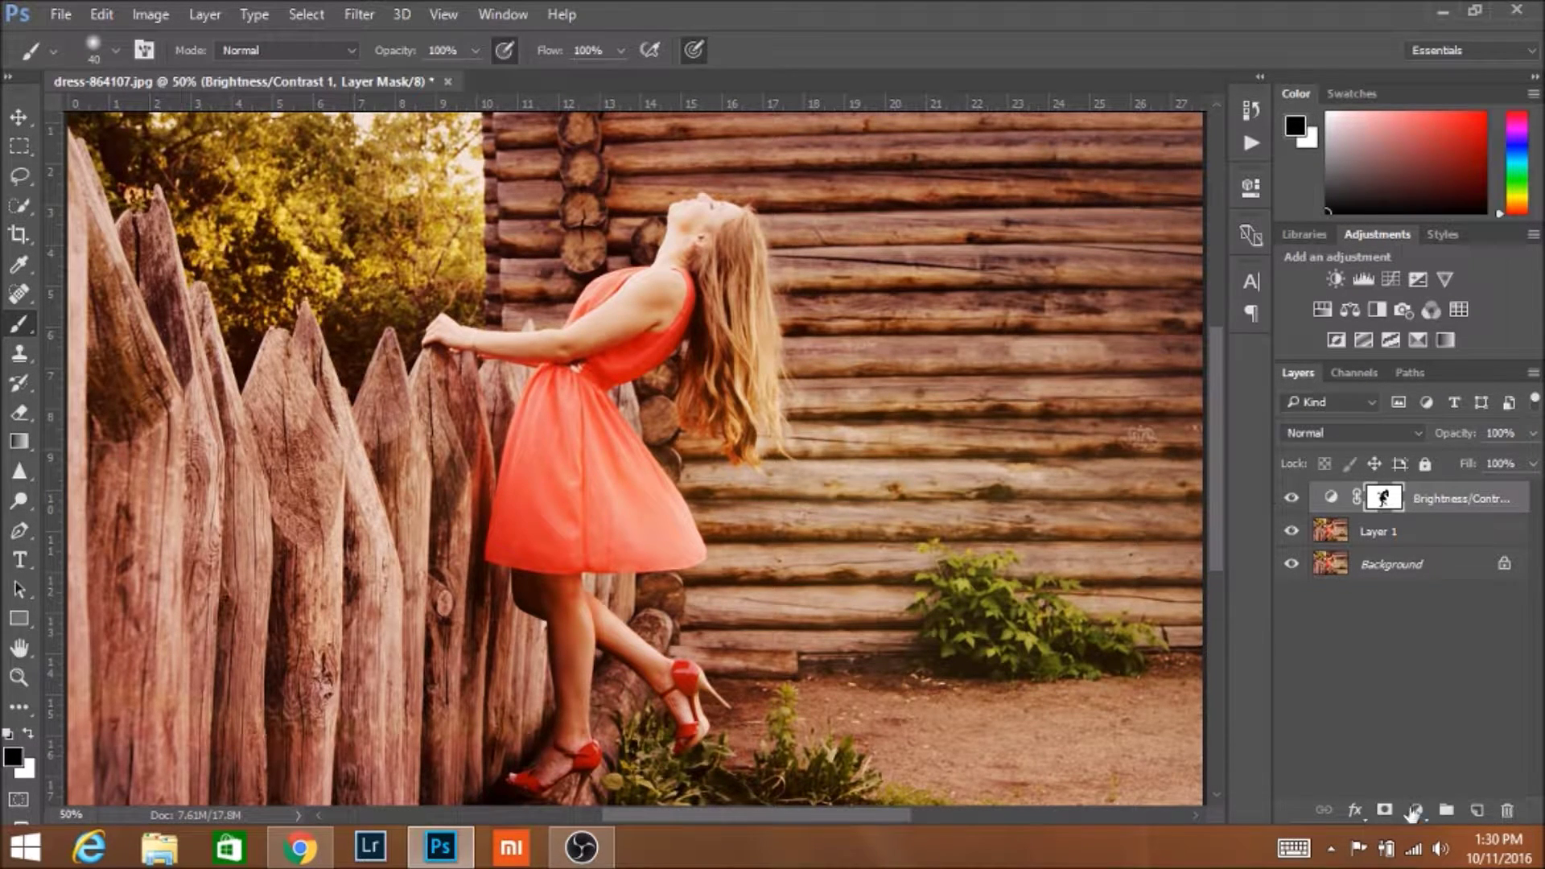
# - Add a Levels adjustment layer with the midtone input at 0.86 and the white input at 242
pyautogui.click(1415, 811)
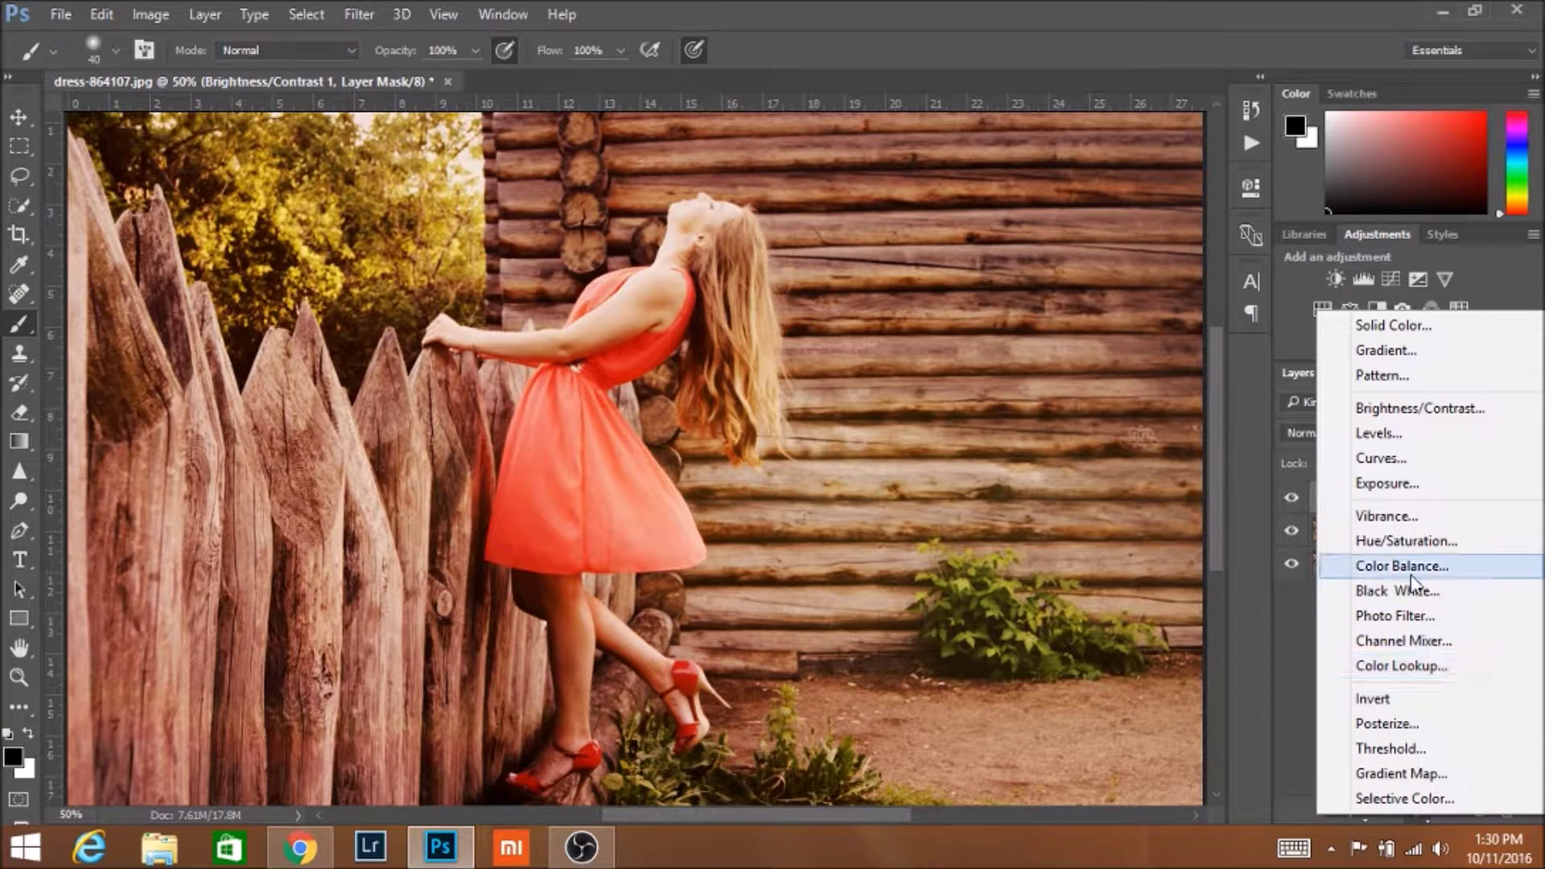
pyautogui.click(1386, 434)
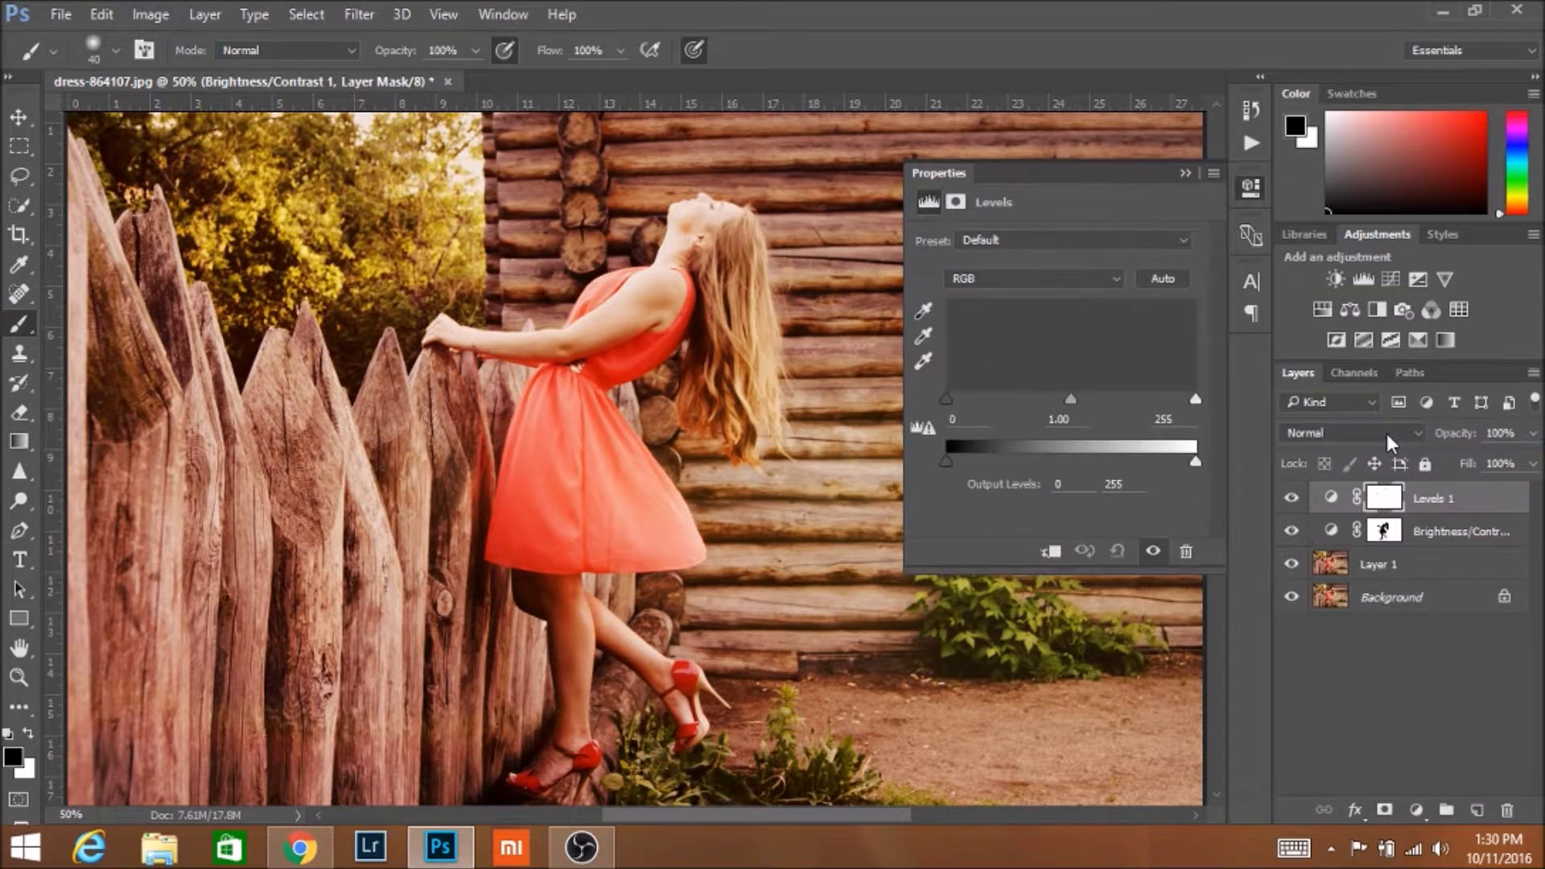
pyautogui.moveTo(1071, 399); pyautogui.dragTo(1079, 399)
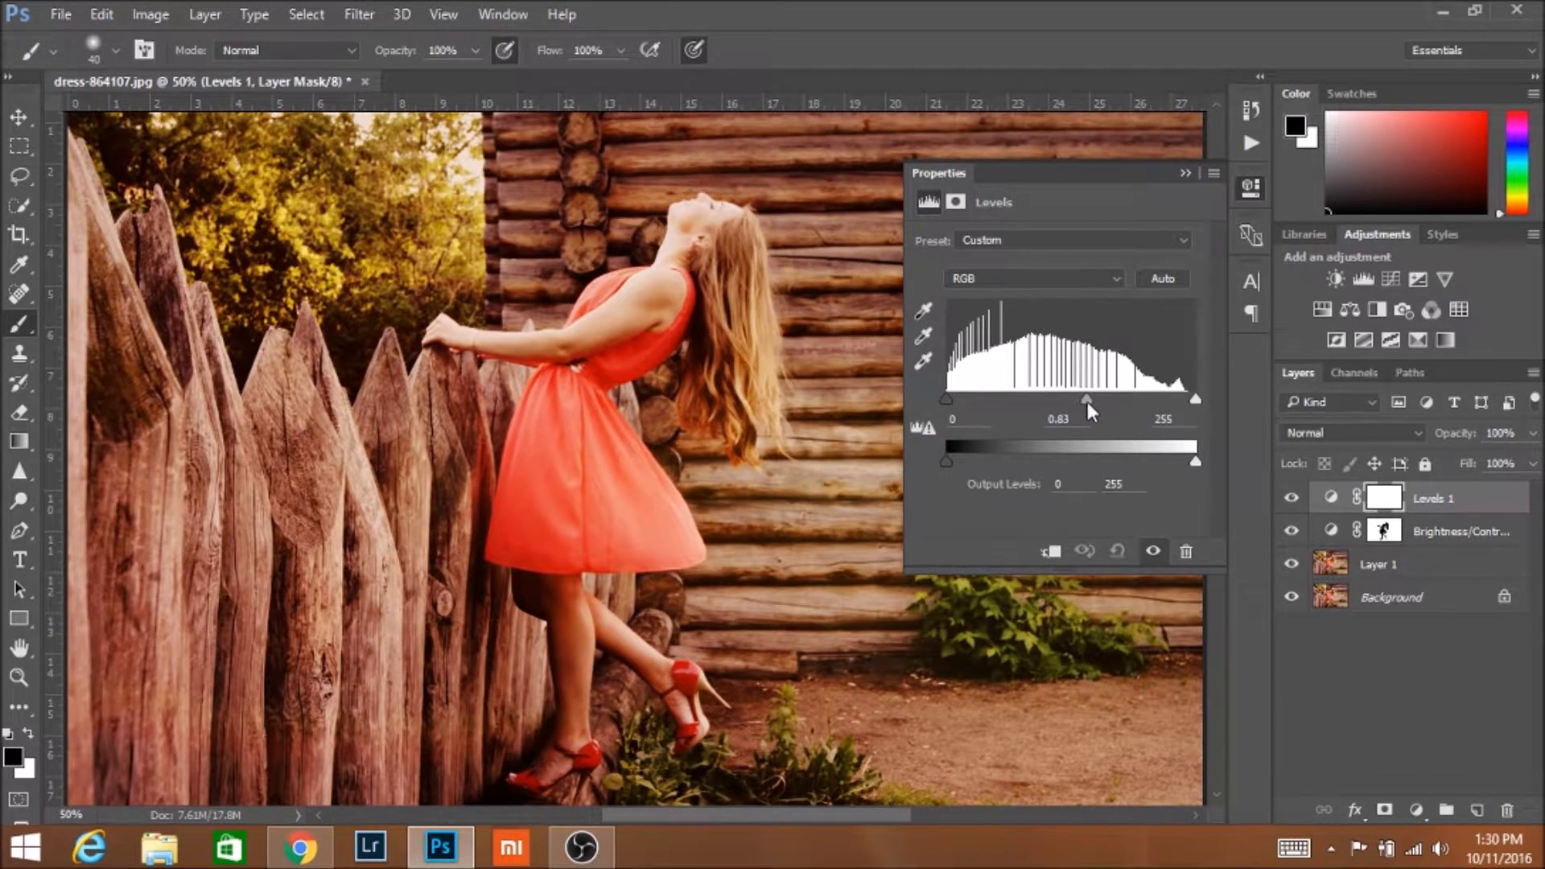
pyautogui.moveTo(1090, 402); pyautogui.dragTo(1084, 404)
pyautogui.moveTo(1192, 398); pyautogui.dragTo(1185, 399)
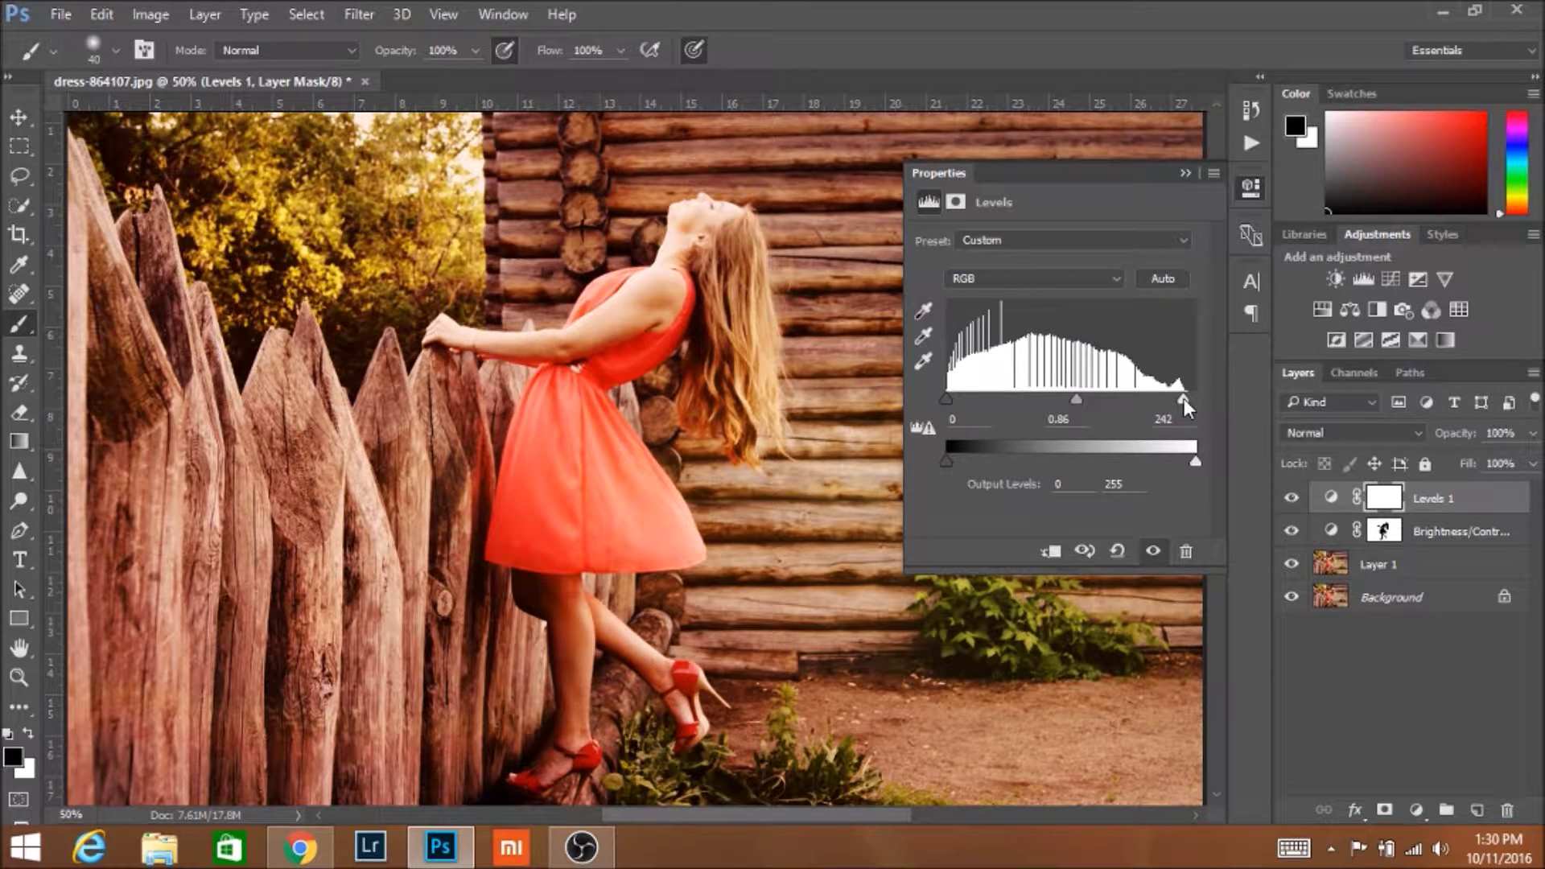
# - Paint the woman's face, hair, arms, dress and legs black on the Levels mask with a 45 px brush, and compare before and after
pyautogui.click(1378, 501)
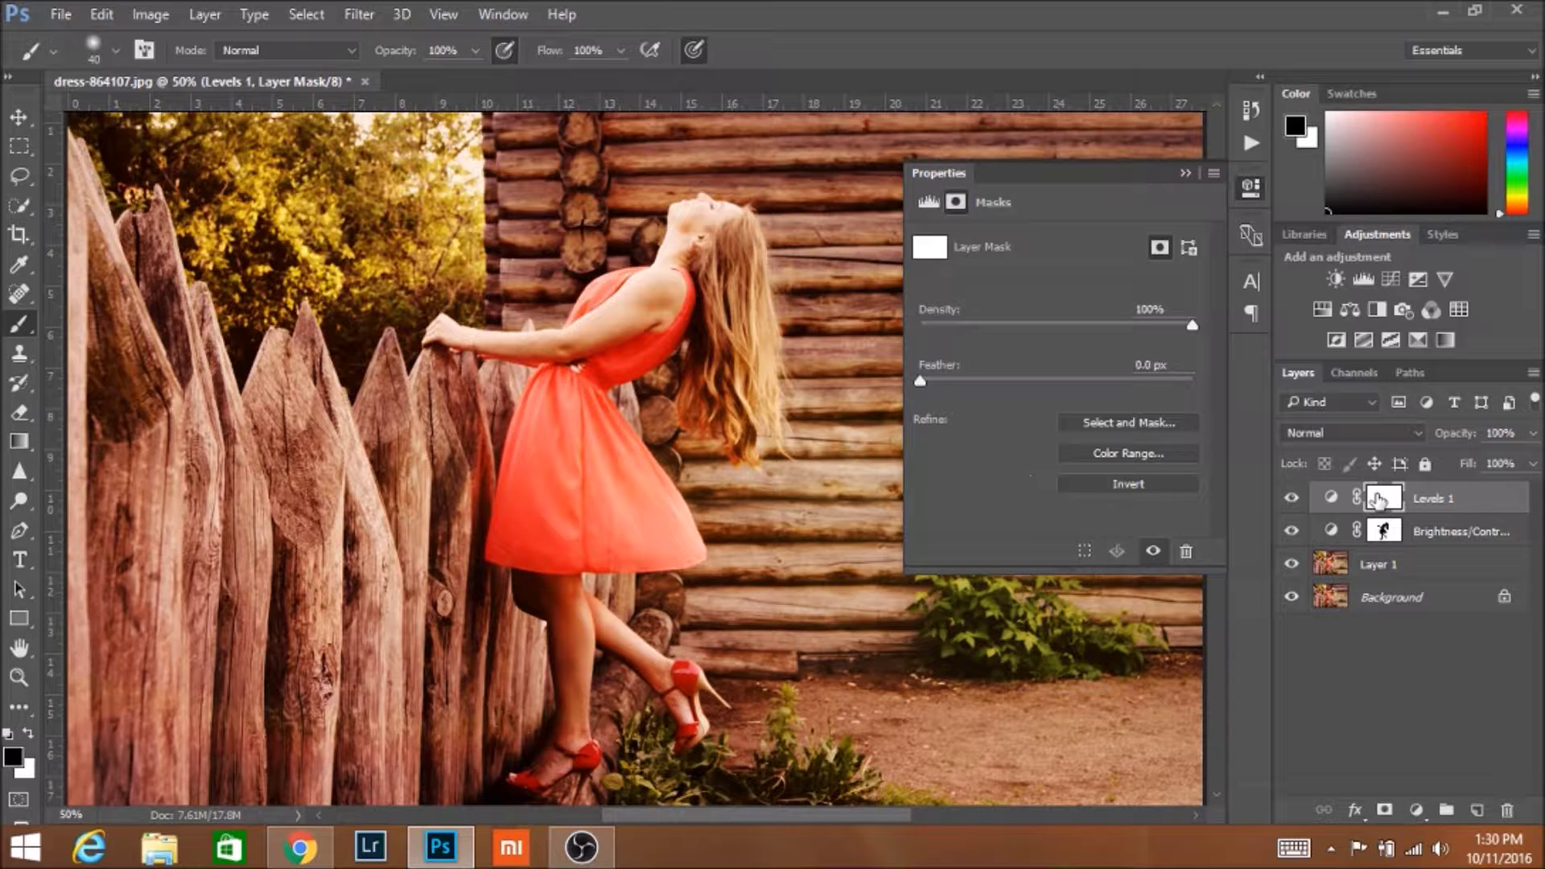
pyautogui.click(1253, 186)
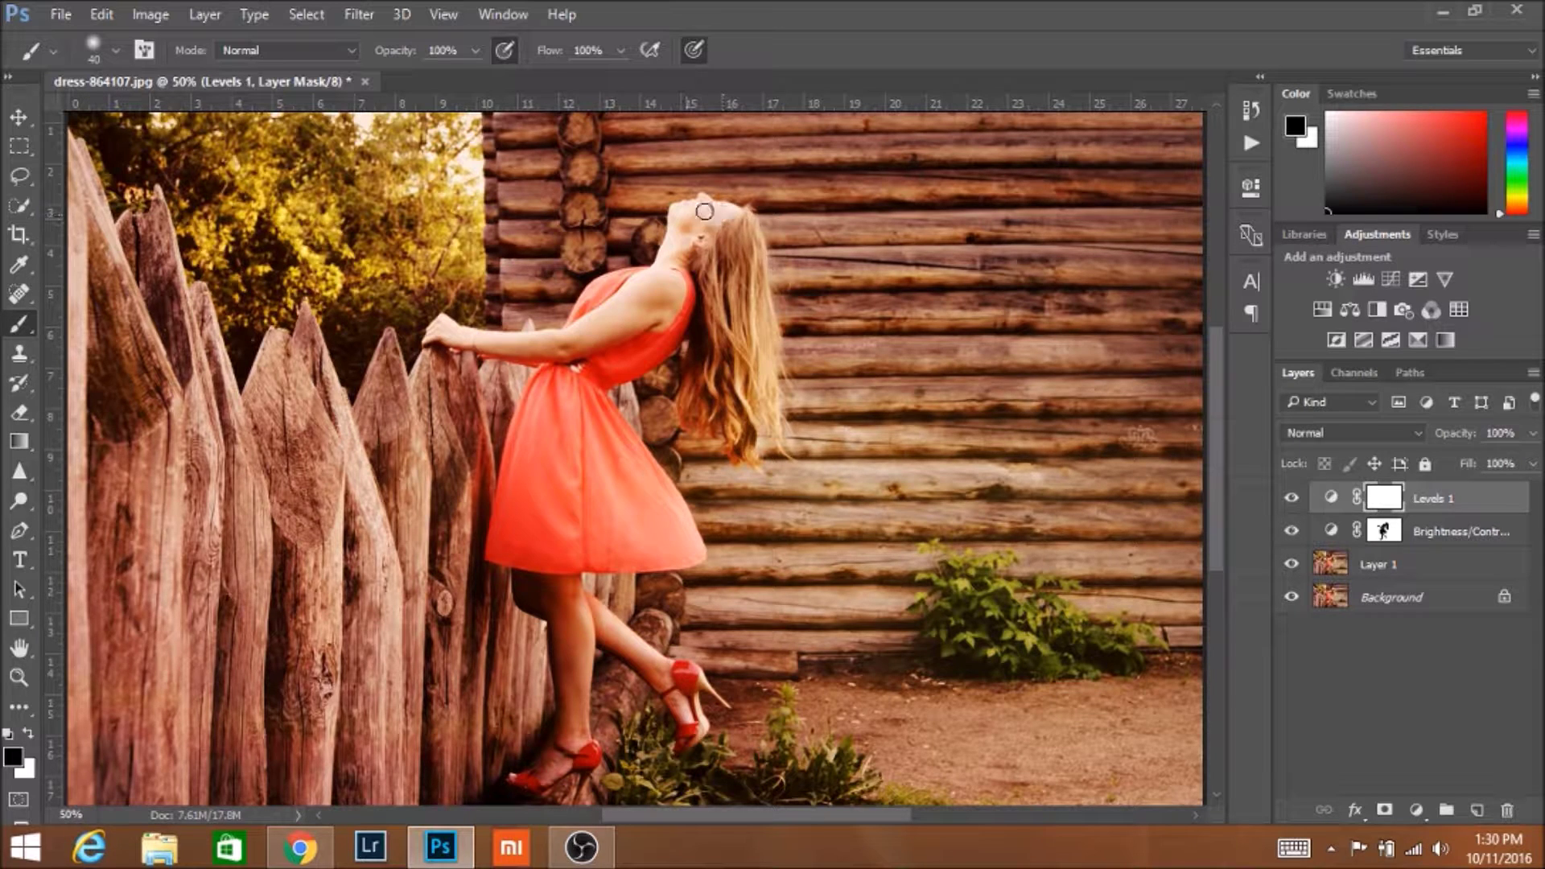
pyautogui.moveTo(697, 213)
pyautogui.mouseDown()
pyautogui.moveTo(699, 226)
pyautogui.moveTo(718, 214)
pyautogui.moveTo(677, 240)
pyautogui.moveTo(693, 256)
pyautogui.moveTo(745, 244)
pyautogui.moveTo(785, 428)
pyautogui.moveTo(755, 374)
pyautogui.moveTo(744, 443)
pyautogui.moveTo(700, 400)
pyautogui.moveTo(705, 320)
pyautogui.moveTo(720, 359)
pyautogui.moveTo(742, 328)
pyautogui.mouseUp()
pyautogui.press(']')
pyautogui.moveTo(440, 331); pyautogui.dragTo(582, 370)
pyautogui.moveTo(675, 325); pyautogui.dragTo(648, 371)
pyautogui.moveTo(560, 584)
pyautogui.mouseDown()
pyautogui.moveTo(533, 576)
pyautogui.moveTo(543, 612)
pyautogui.moveTo(570, 603)
pyautogui.mouseUp()
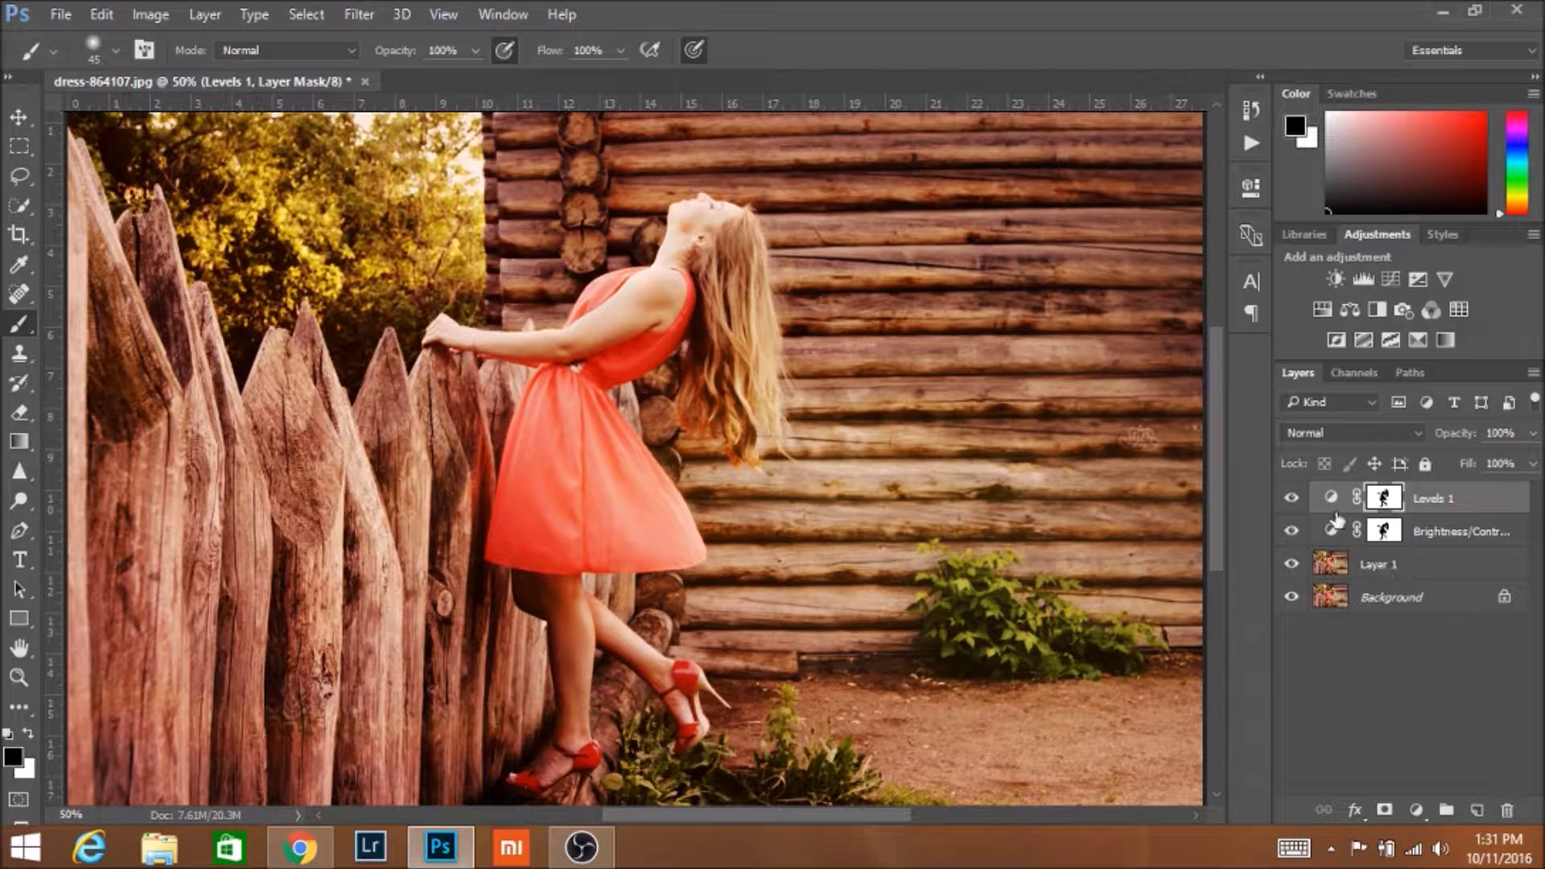
pyautogui.click(1291, 499)
pyautogui.click(1291, 500)
# - Add a Curves adjustment layer and steepen its Red channel by moving the black point and the white point inwards
pyautogui.click(1413, 808)
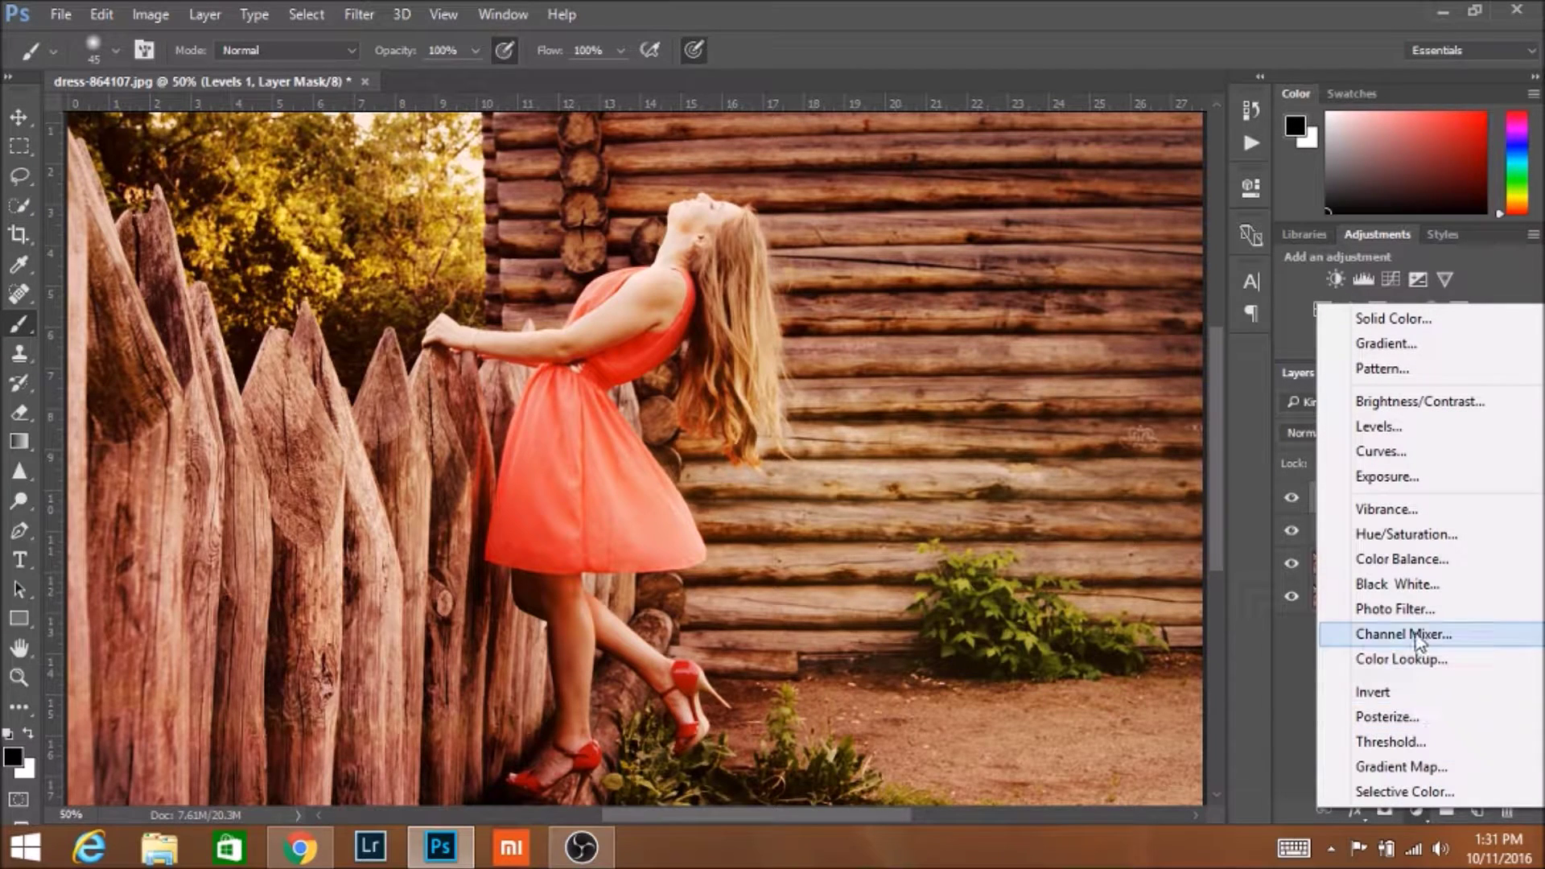
pyautogui.click(1381, 451)
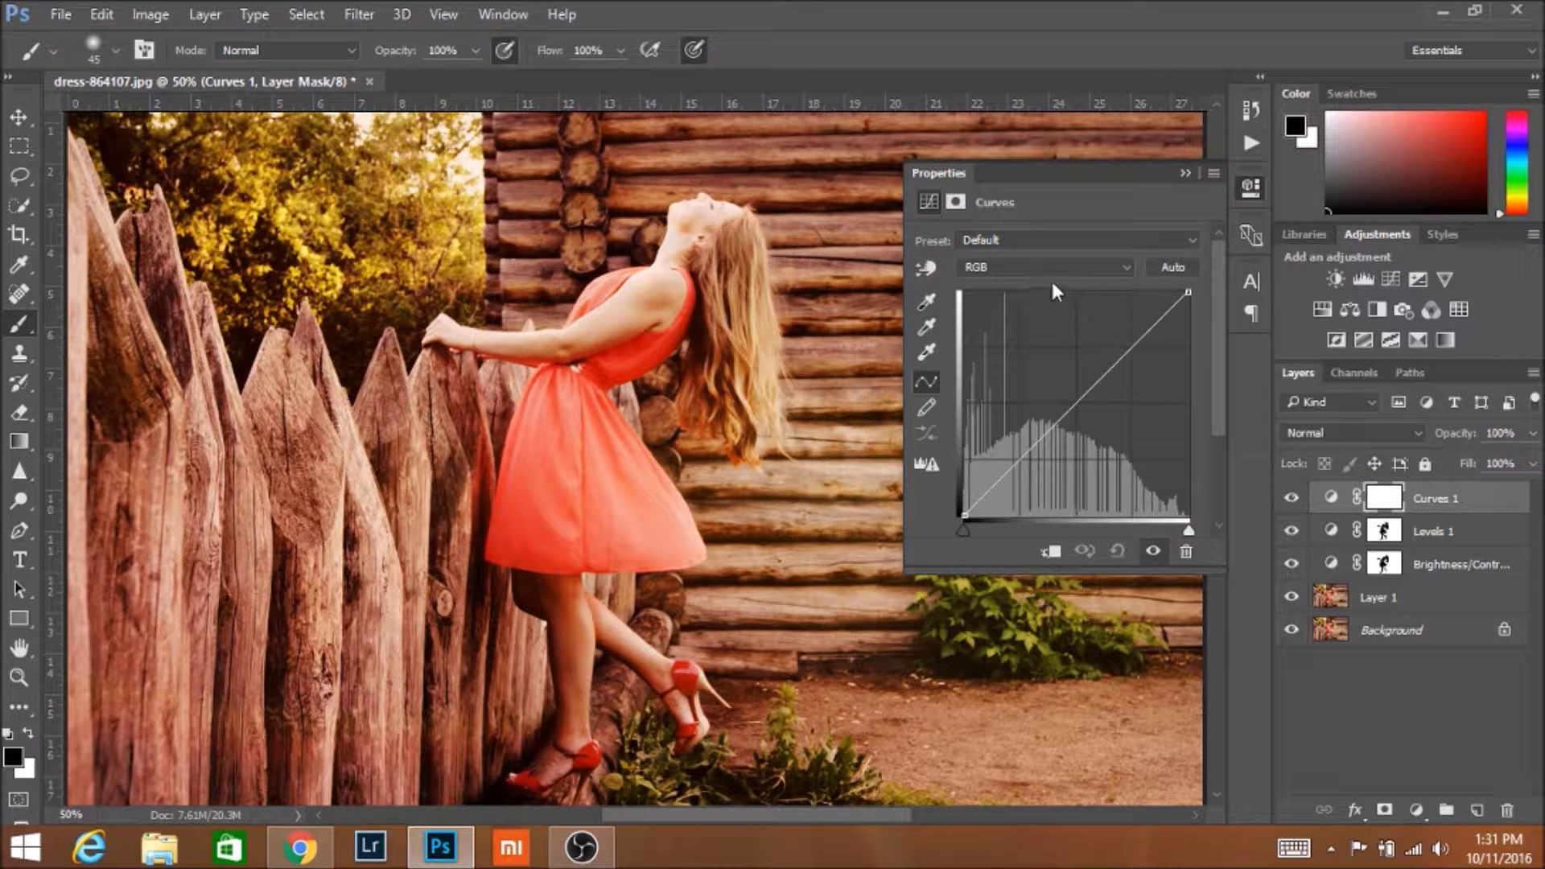
pyautogui.click(1050, 268)
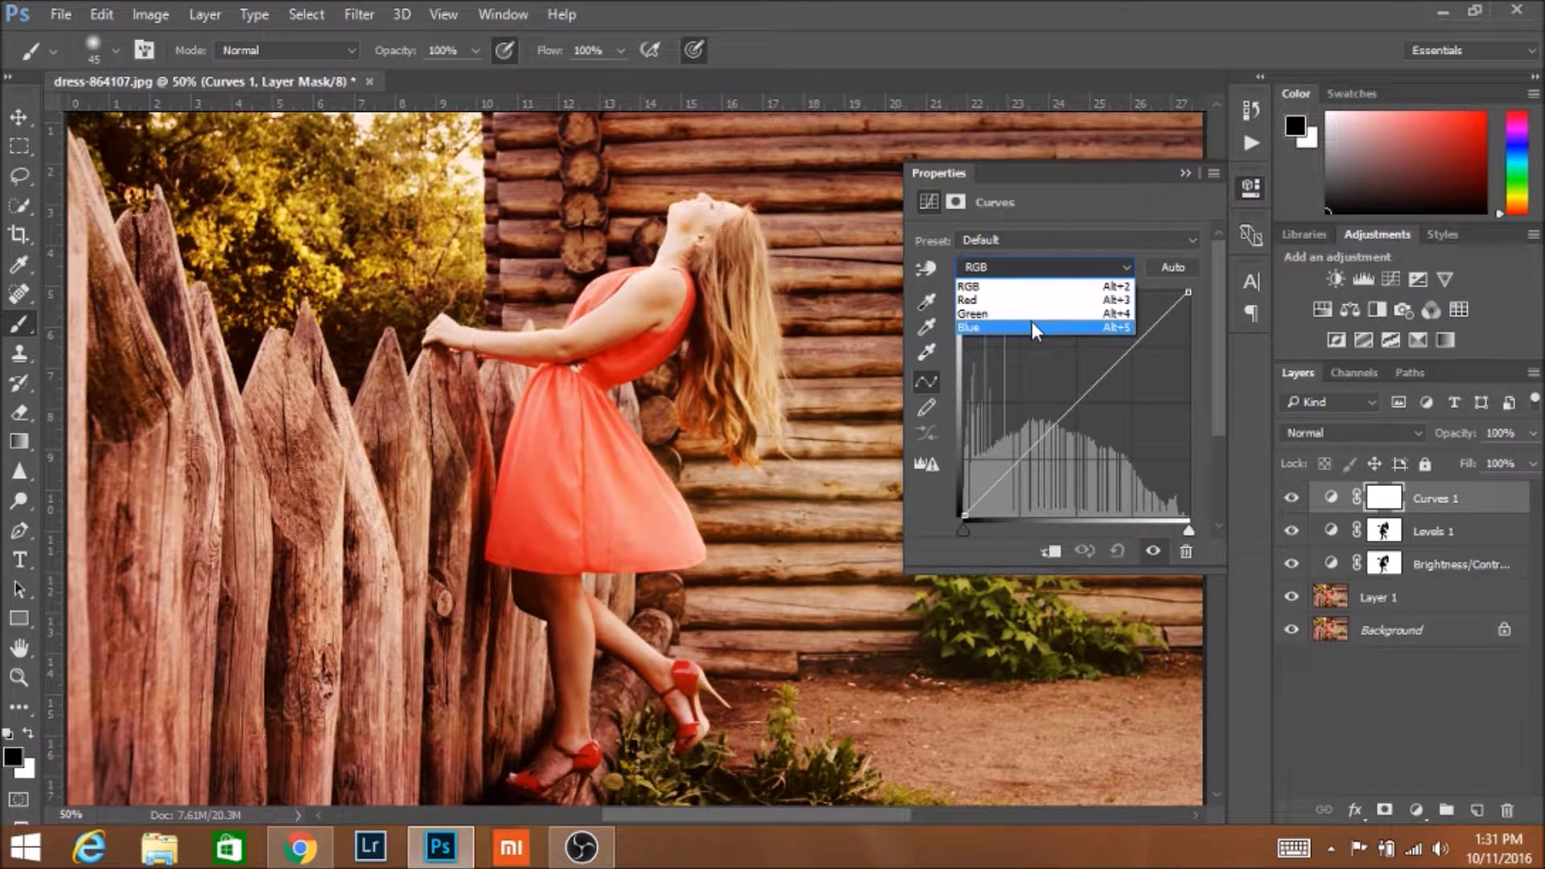
pyautogui.click(1033, 303)
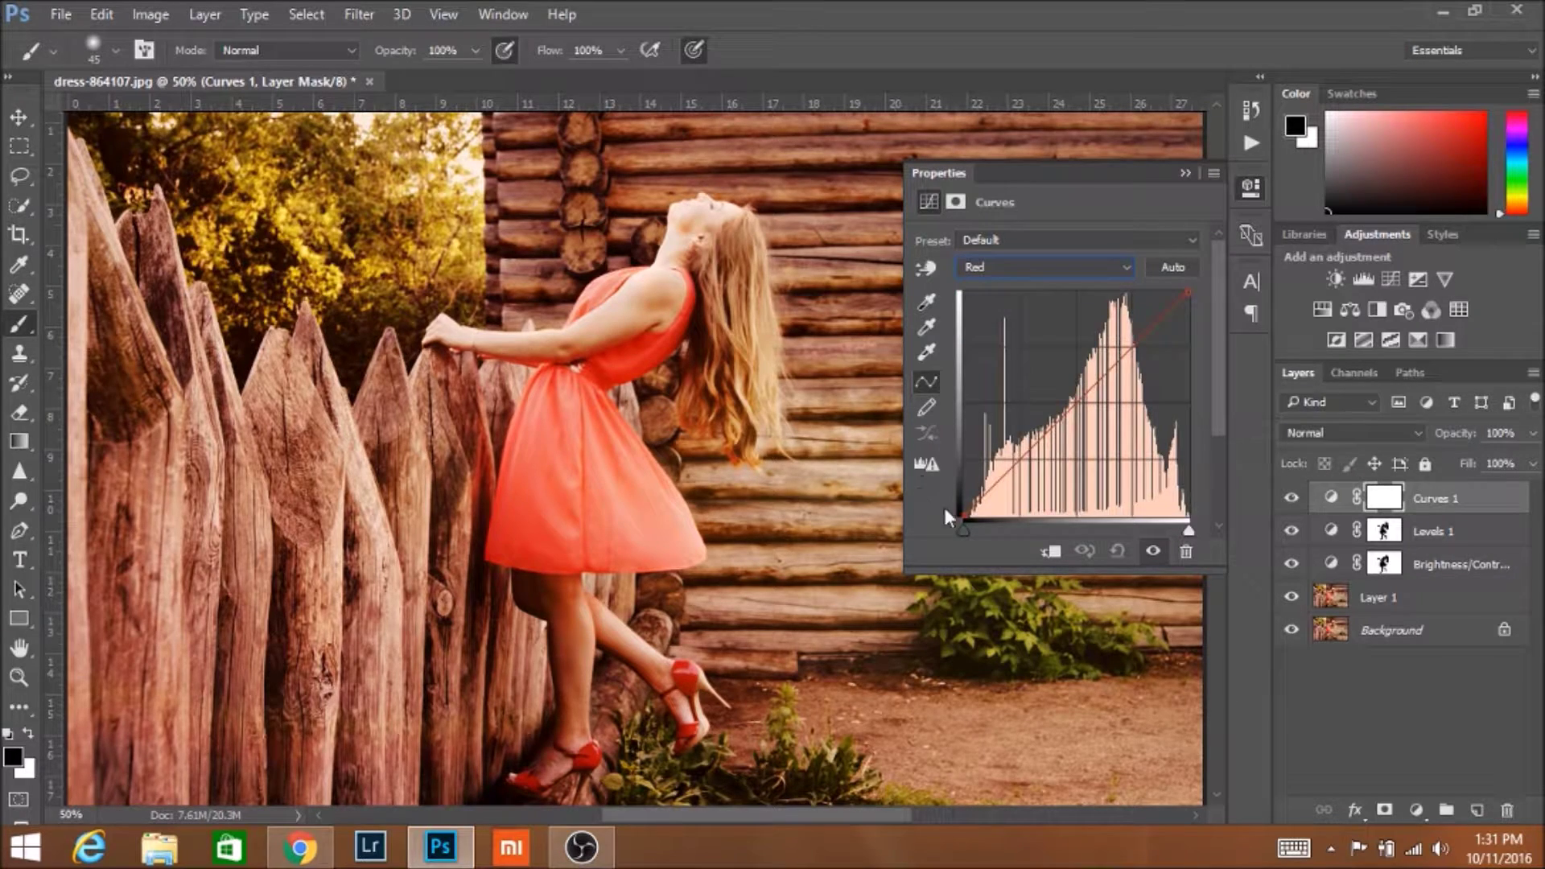
pyautogui.moveTo(964, 521); pyautogui.dragTo(996, 527)
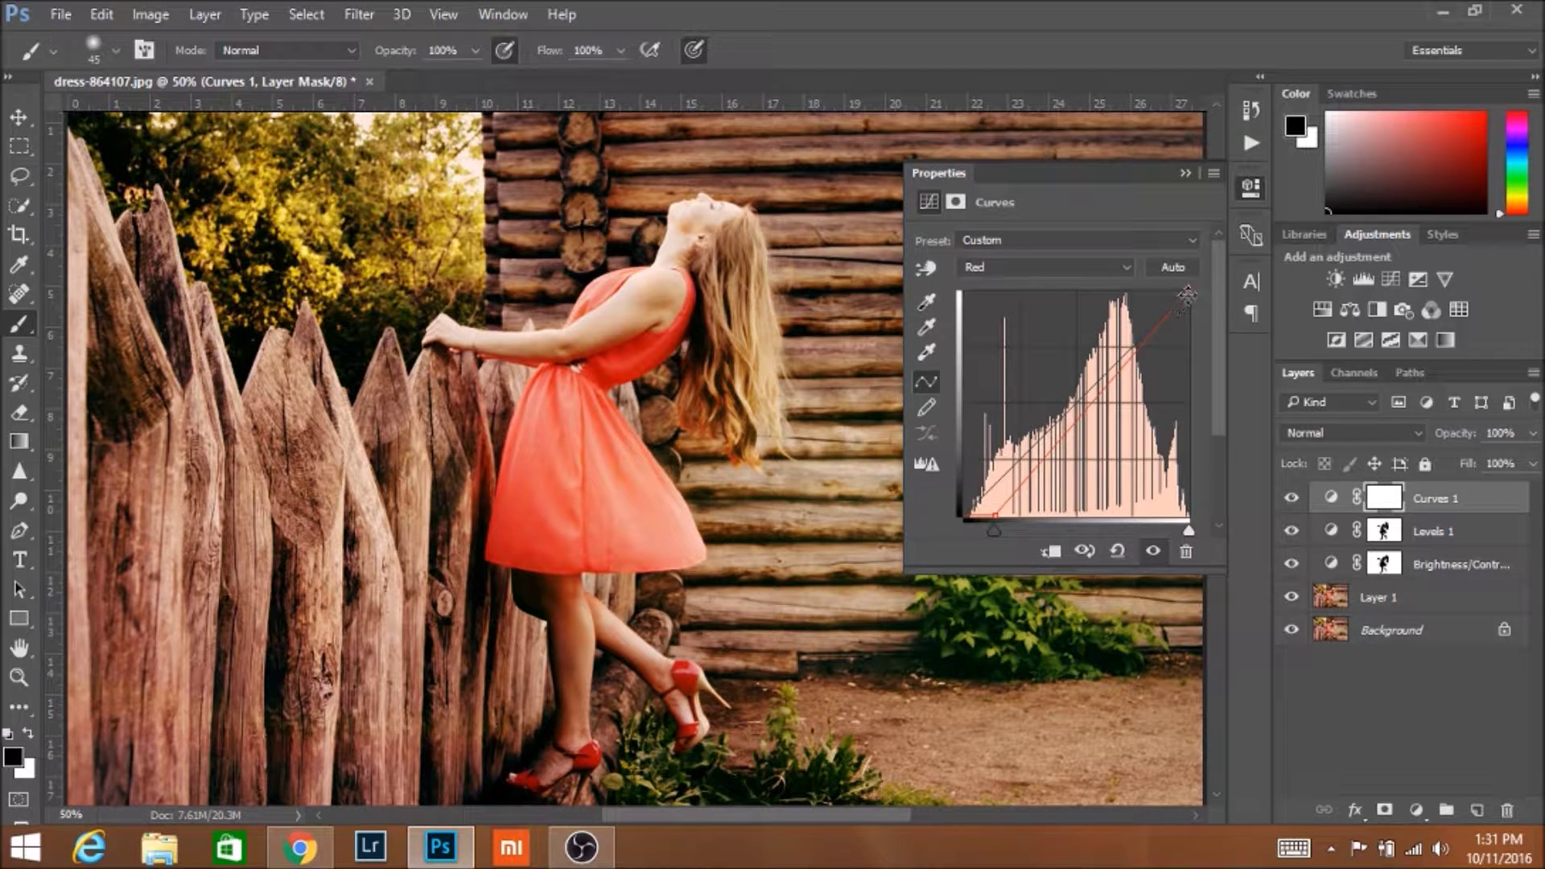
pyautogui.moveTo(1188, 295); pyautogui.dragTo(1162, 292)
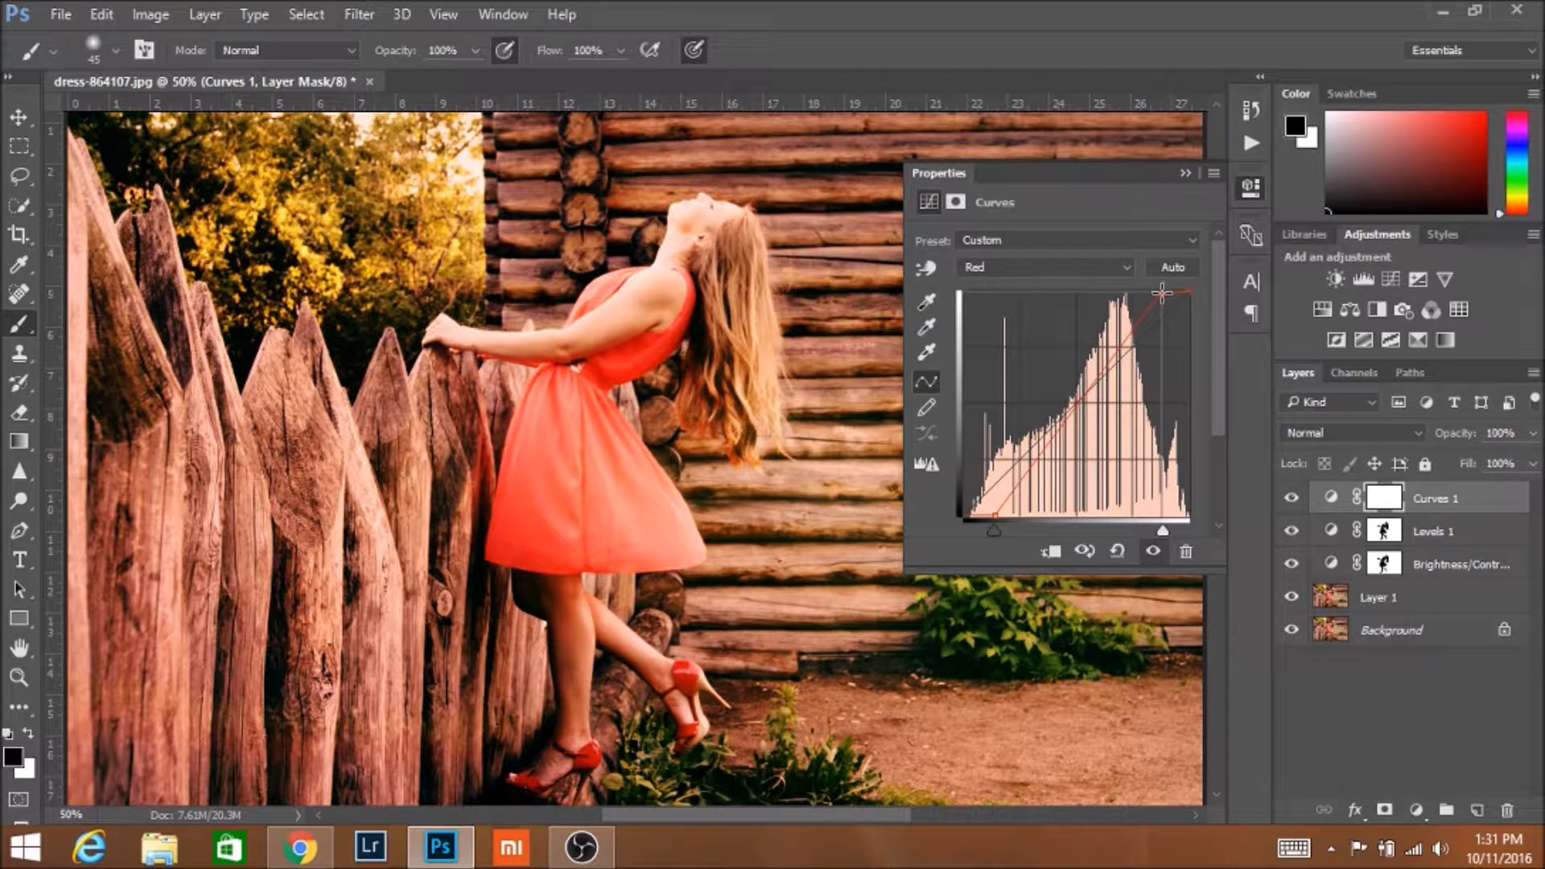
pyautogui.click(1012, 270)
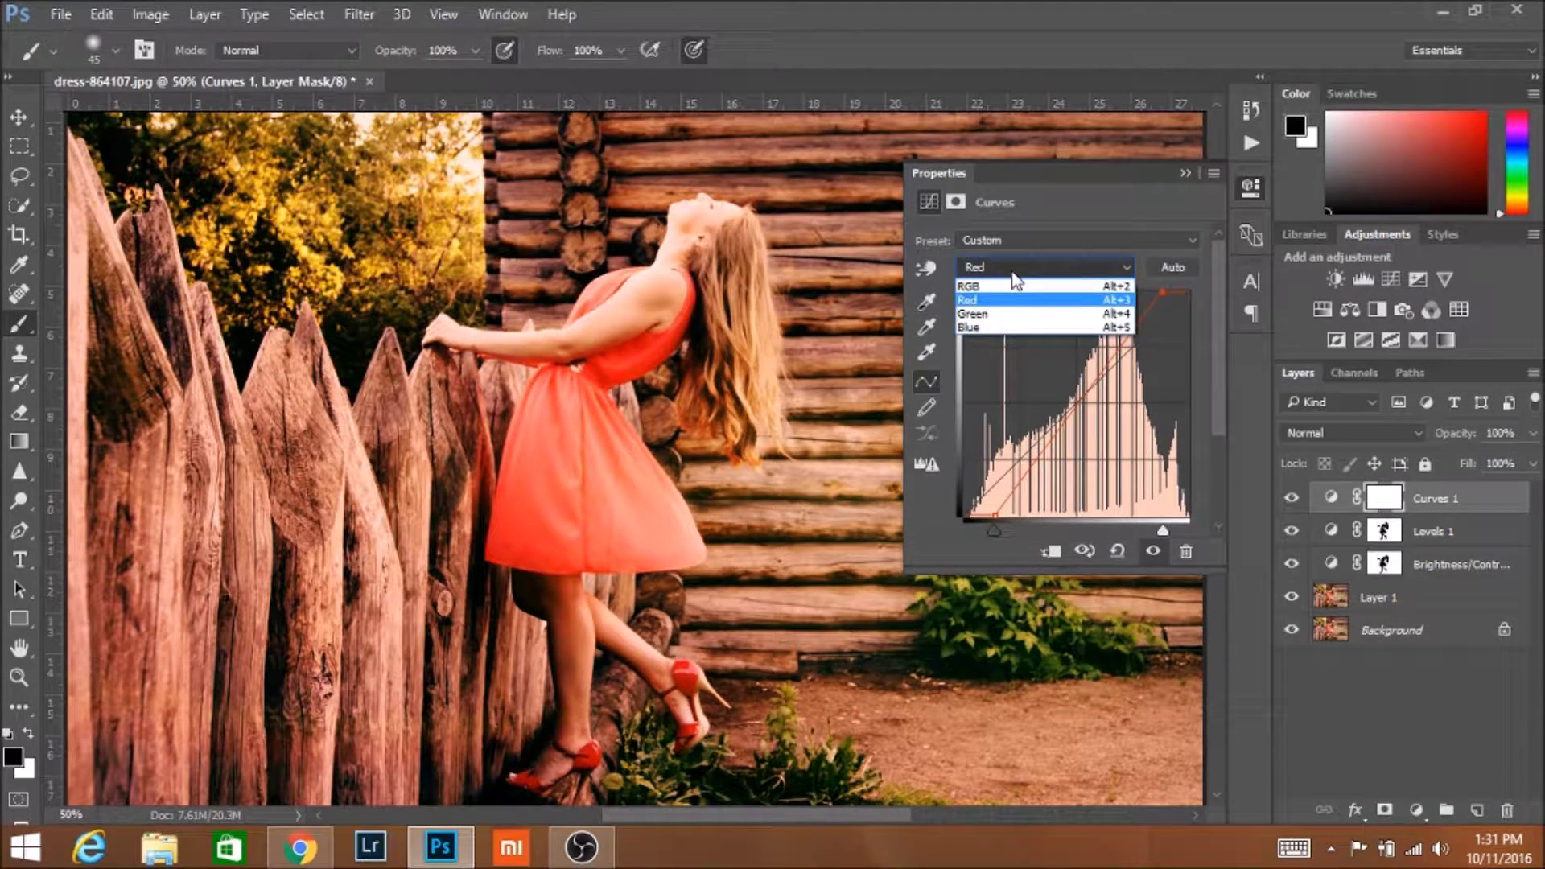
pyautogui.click(995, 514)
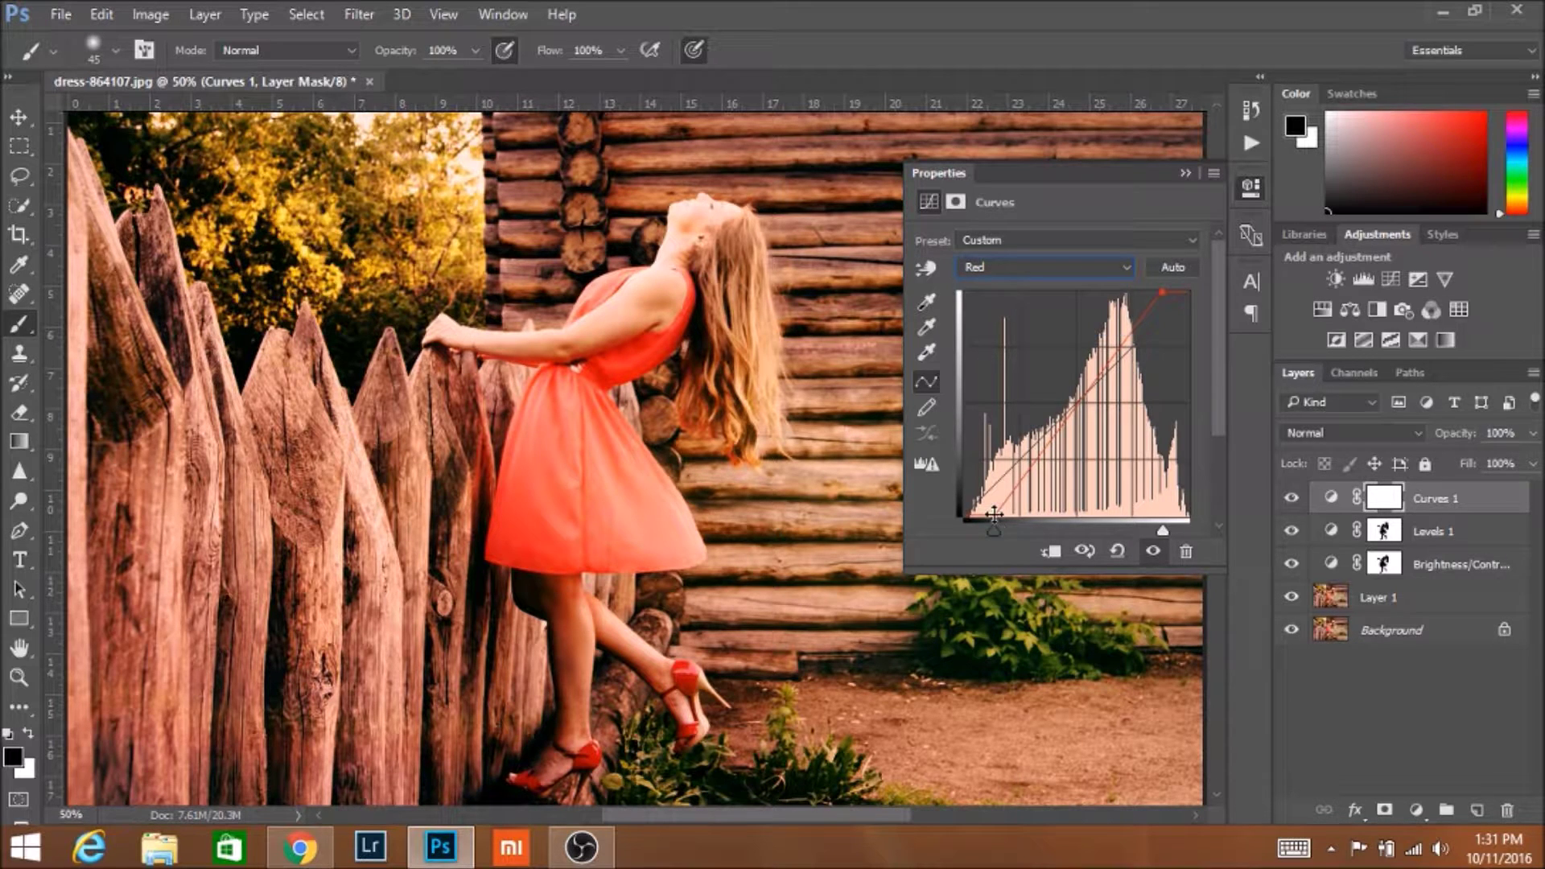
pyautogui.moveTo(995, 516); pyautogui.dragTo(1005, 516)
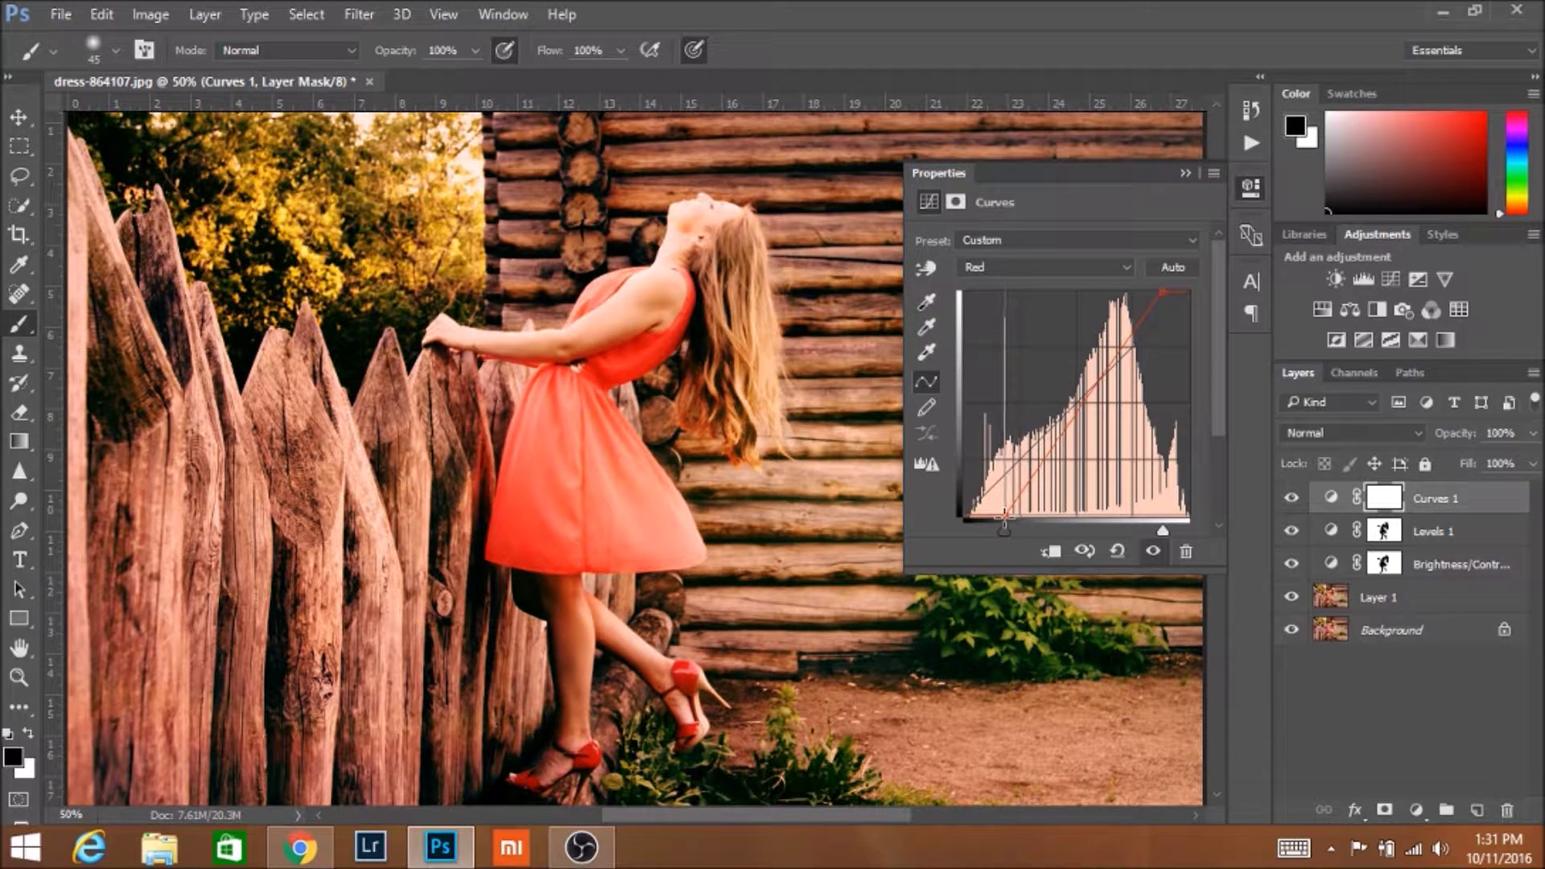
# - Flatten the Blue channel curve slightly by lowering its highlight end, raising its shadow end and adjusting the middle
pyautogui.click(1051, 269)
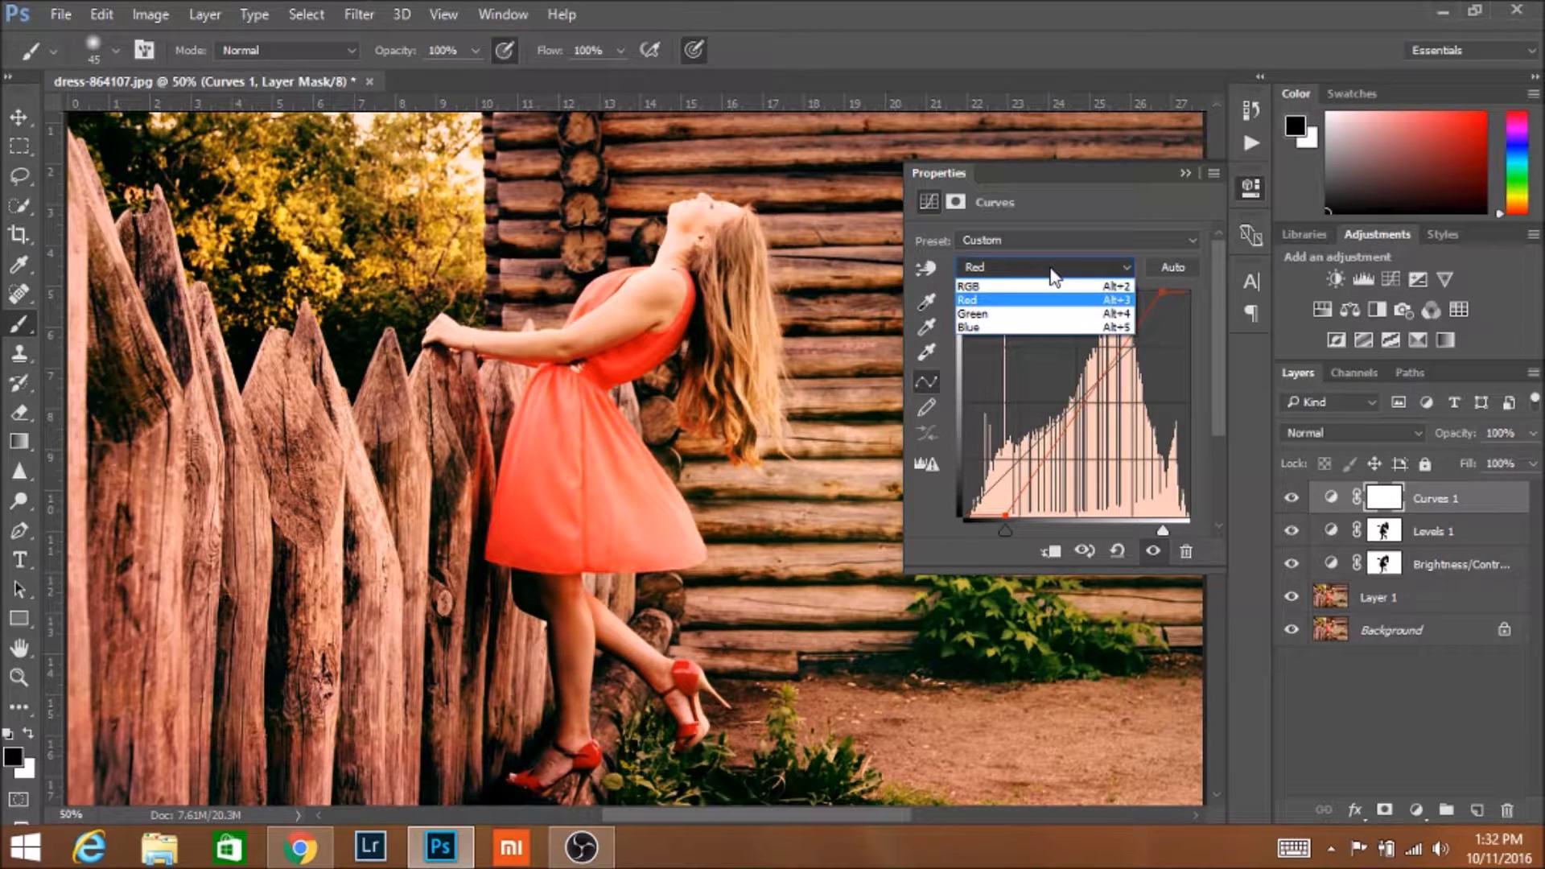
pyautogui.click(1002, 328)
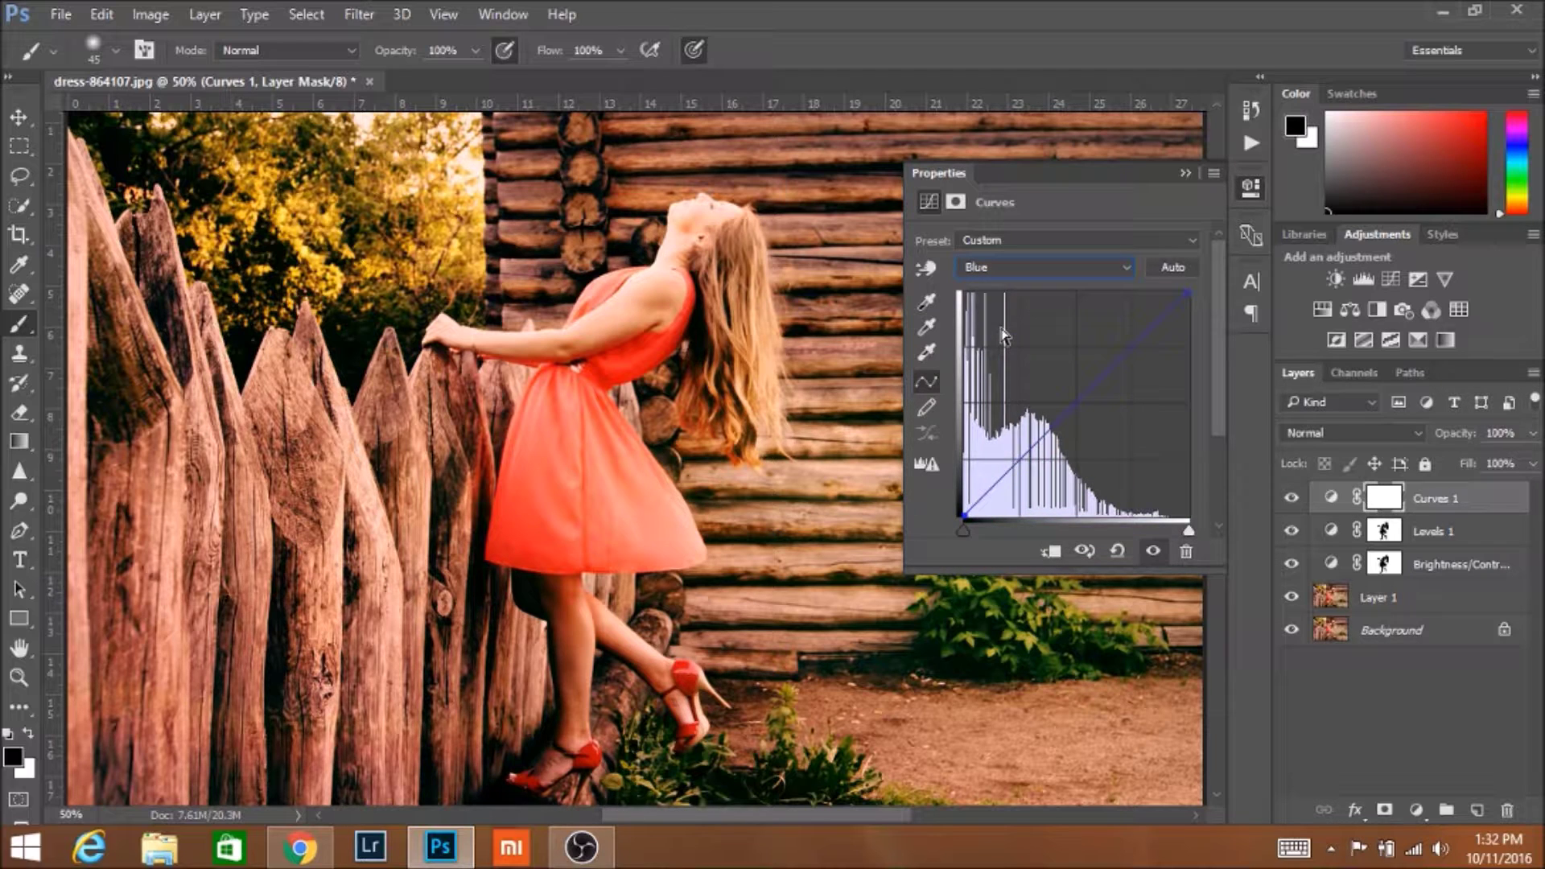
pyautogui.moveTo(1188, 291)
pyautogui.mouseDown()
pyautogui.moveTo(1188, 306)
pyautogui.moveTo(1191, 287)
pyautogui.moveTo(1162, 281)
pyautogui.moveTo(1205, 283)
pyautogui.moveTo(1206, 301)
pyautogui.mouseUp()
pyautogui.moveTo(964, 516); pyautogui.dragTo(964, 504)
pyautogui.moveTo(1076, 413); pyautogui.dragTo(1076, 415)
# - Add a second Curves adjustment layer above the Background and shape a gentle RGB S-curve with raised blacks and lowered whites
pyautogui.click(1410, 631)
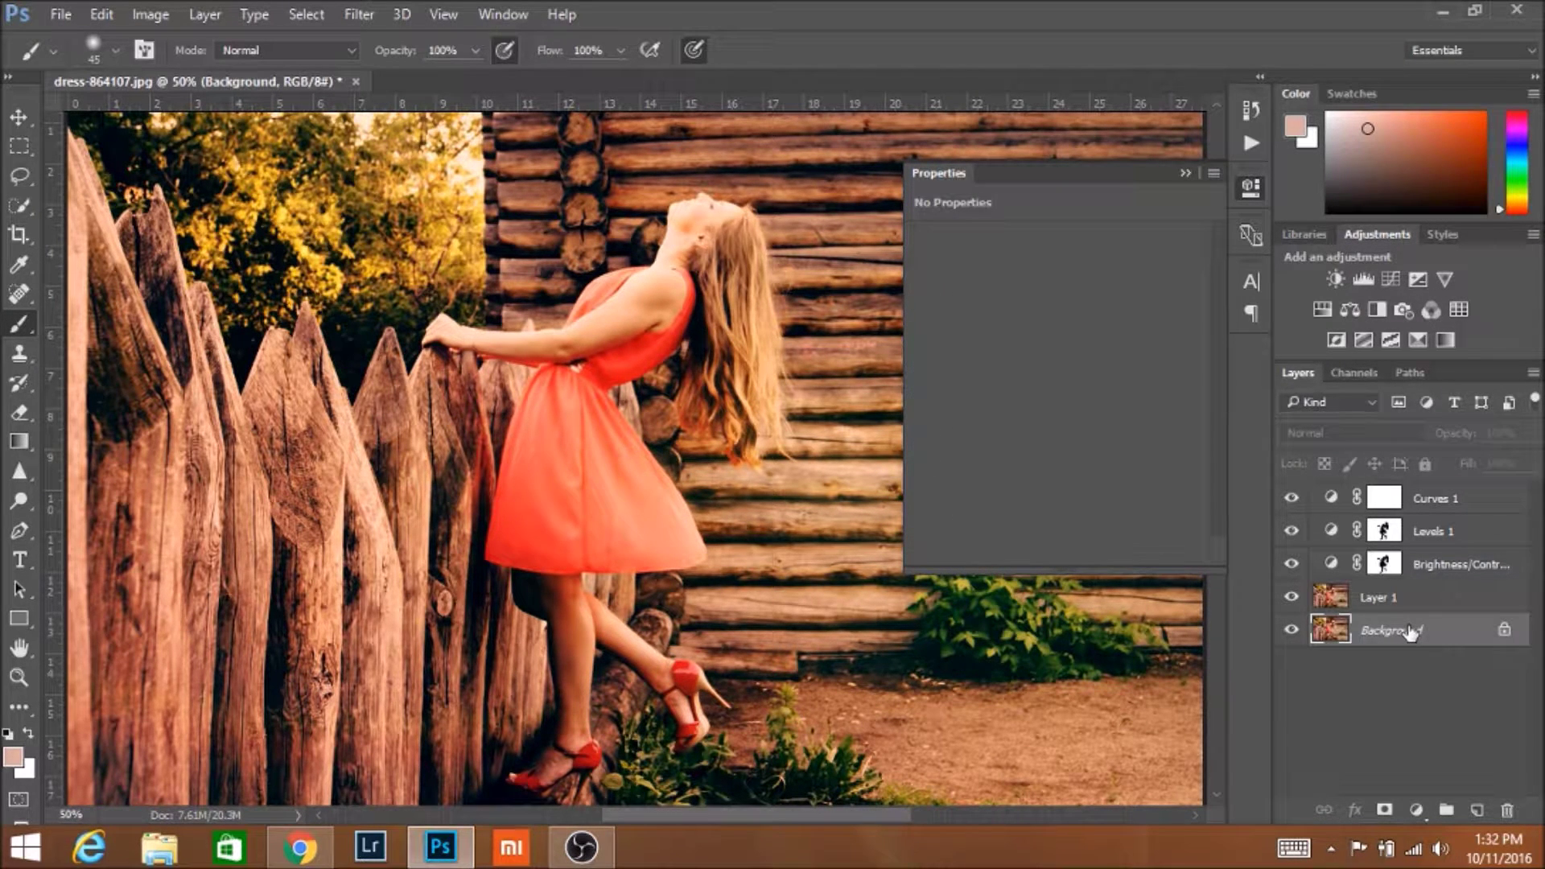
pyautogui.click(1416, 810)
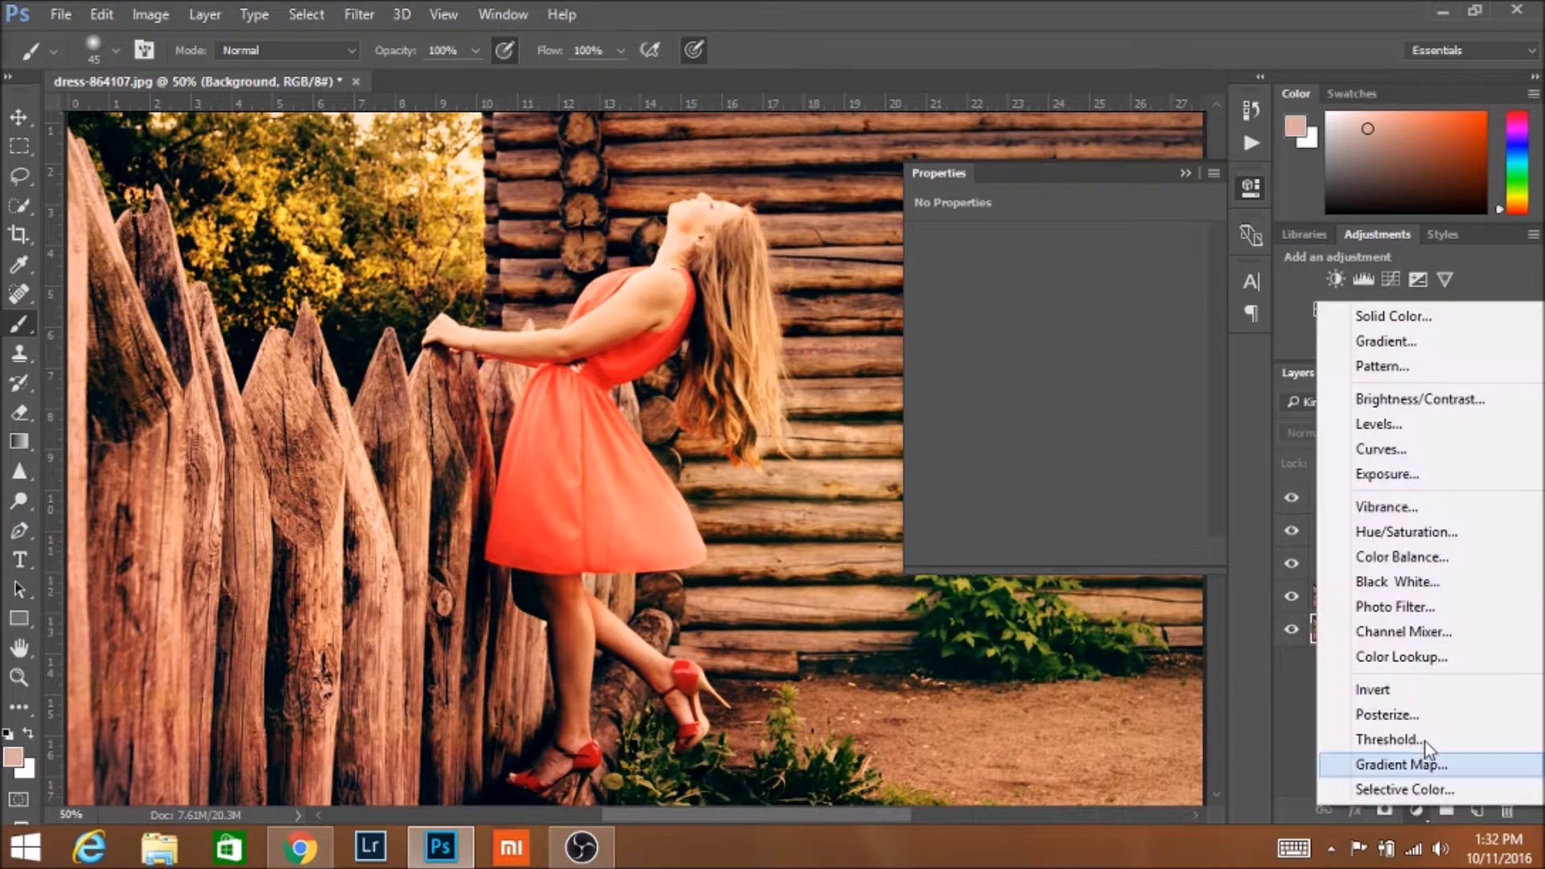
pyautogui.click(1381, 449)
pyautogui.click(1125, 358)
pyautogui.moveTo(1125, 358); pyautogui.dragTo(1118, 355)
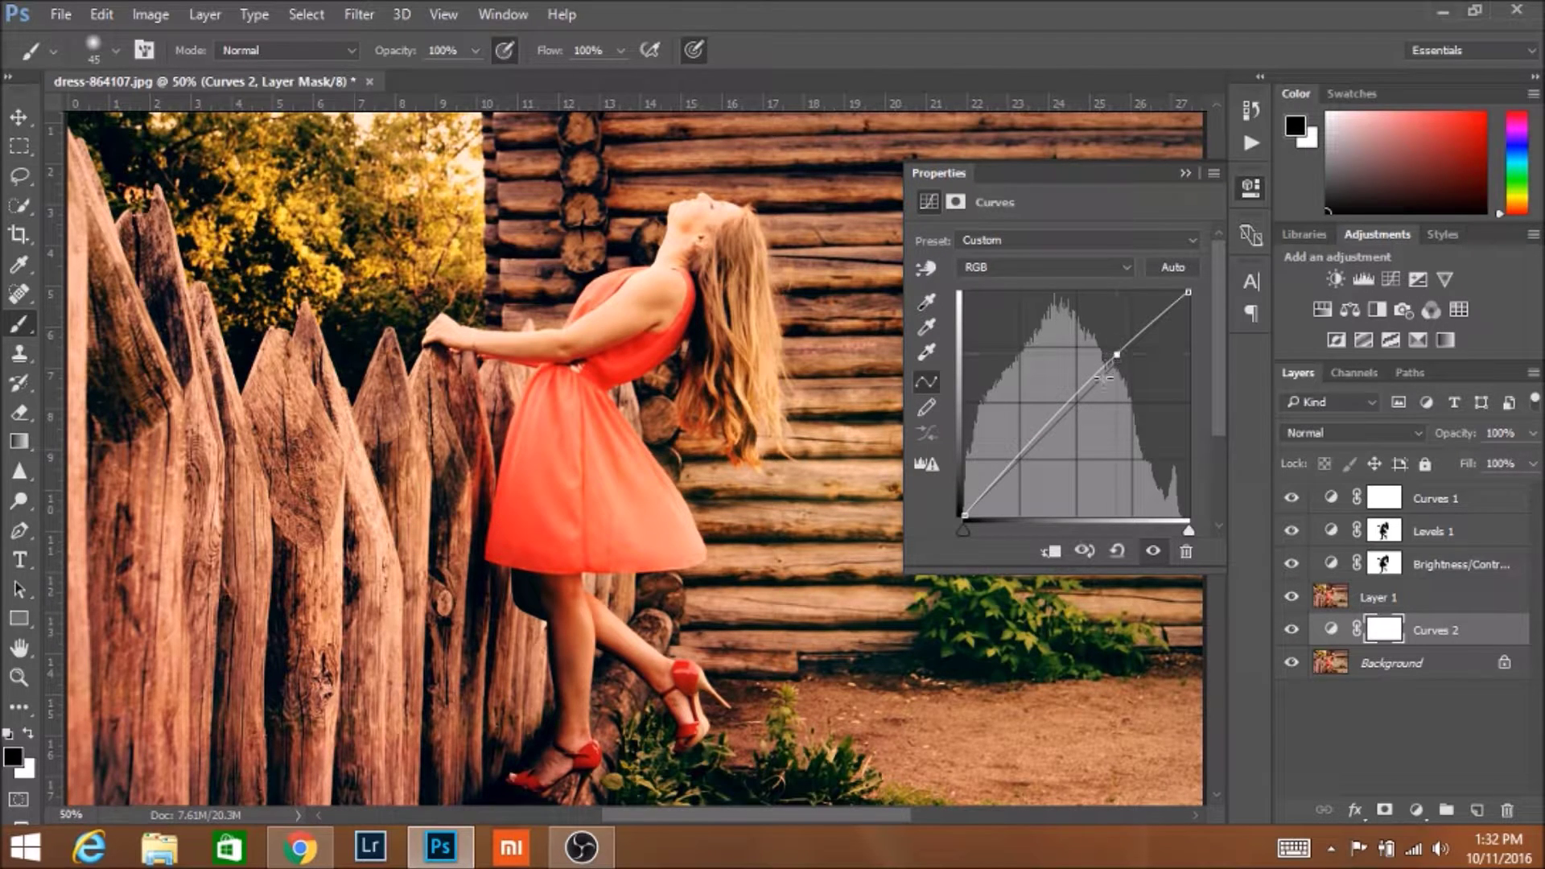
pyautogui.moveTo(1044, 432); pyautogui.dragTo(1048, 442)
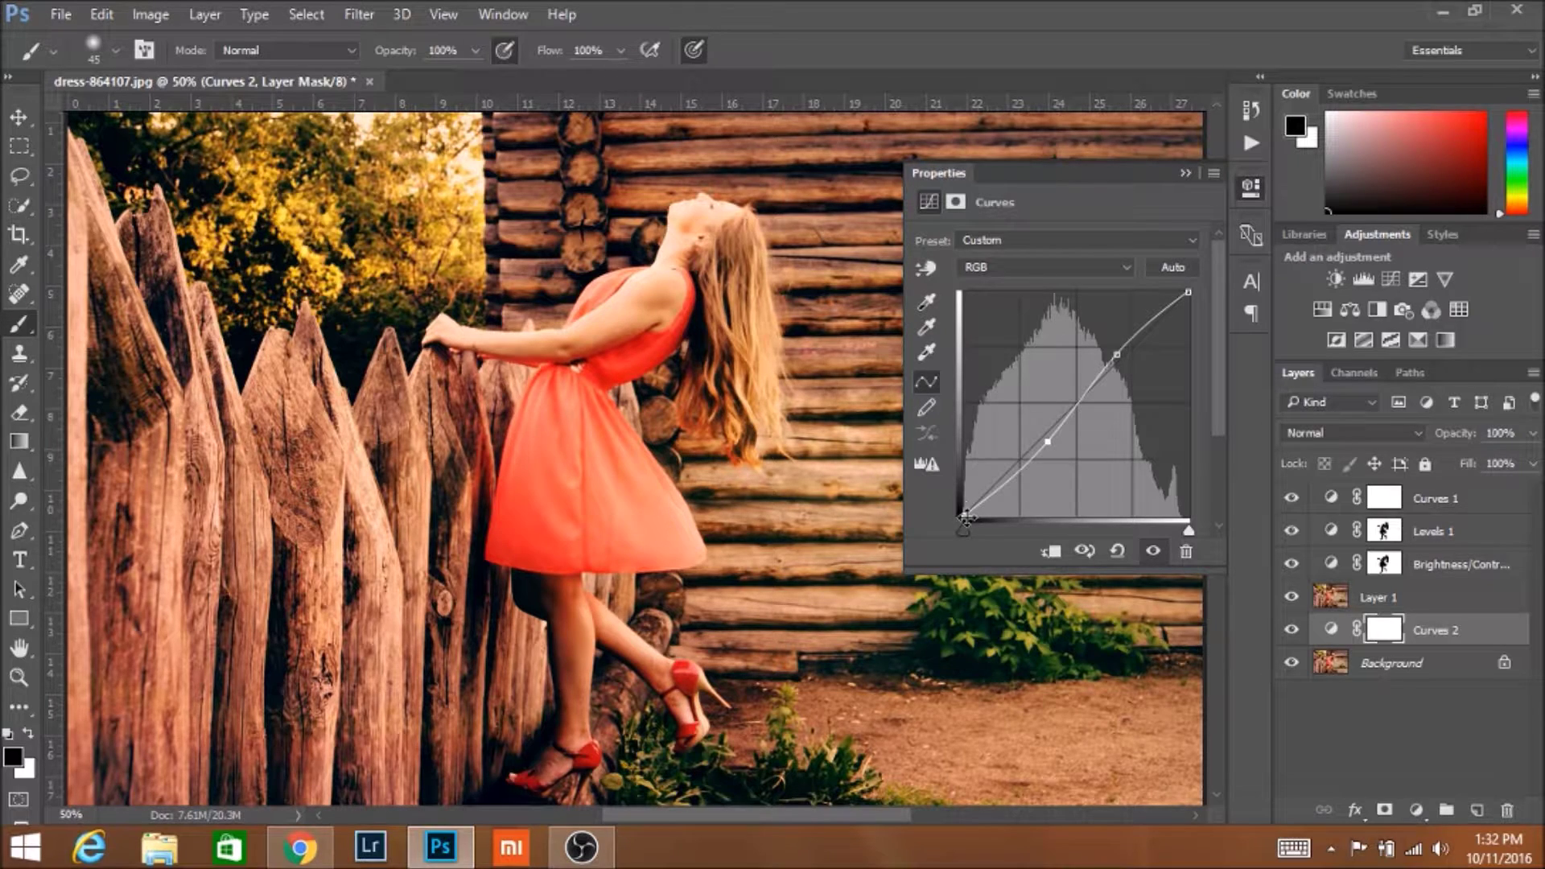
pyautogui.moveTo(965, 513); pyautogui.dragTo(965, 488)
pyautogui.moveTo(1189, 293); pyautogui.dragTo(1189, 309)
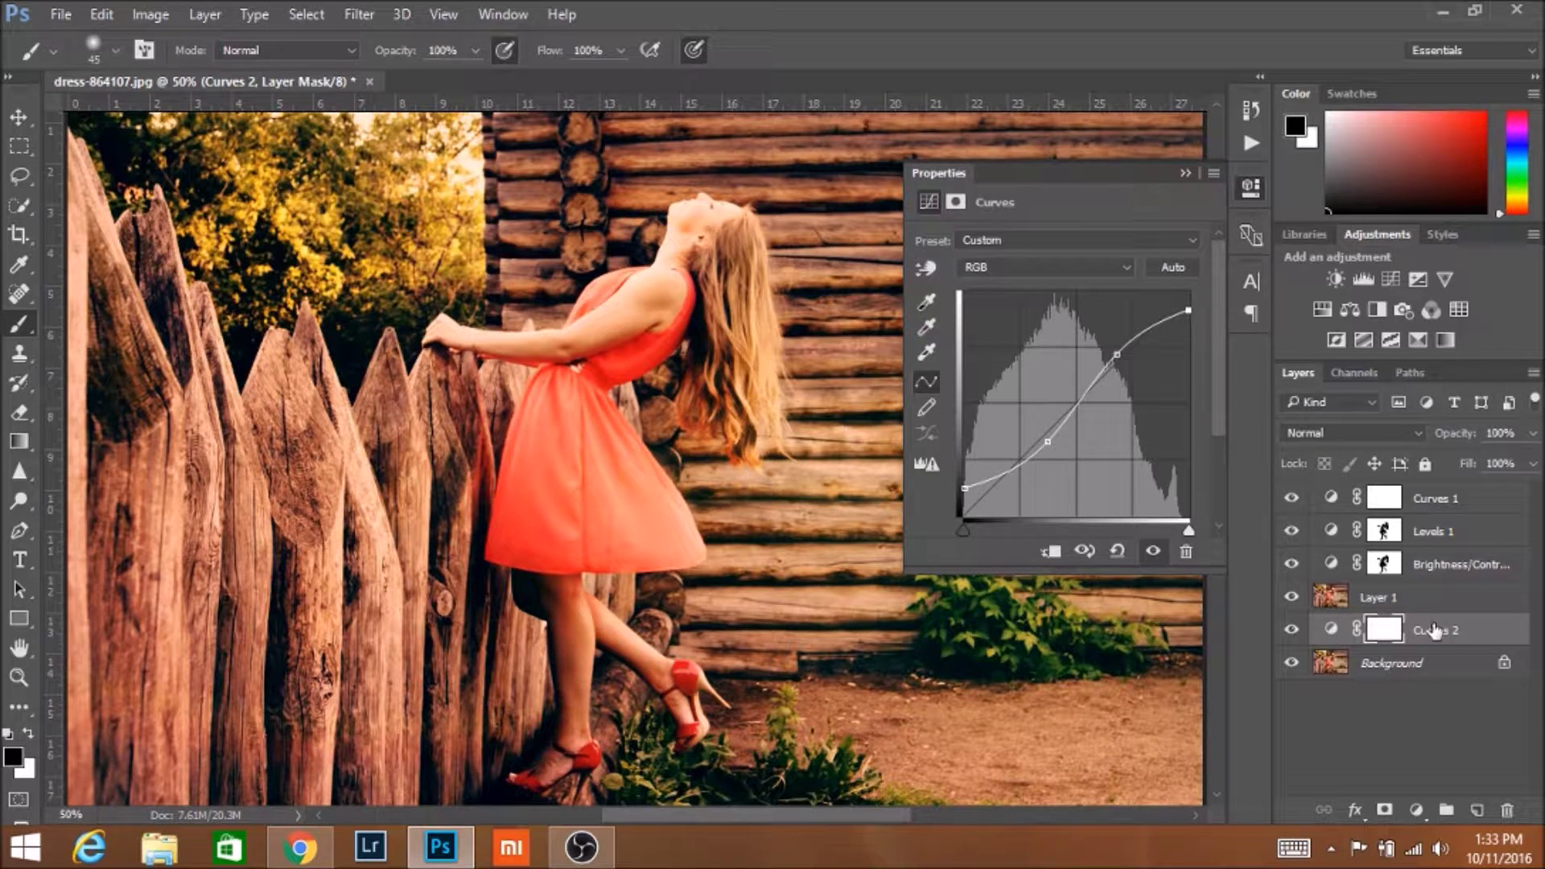
# - Move the second Curves layer up to the top of the layer stack, above the first Curves layer
pyautogui.moveTo(1432, 631); pyautogui.dragTo(1417, 530)
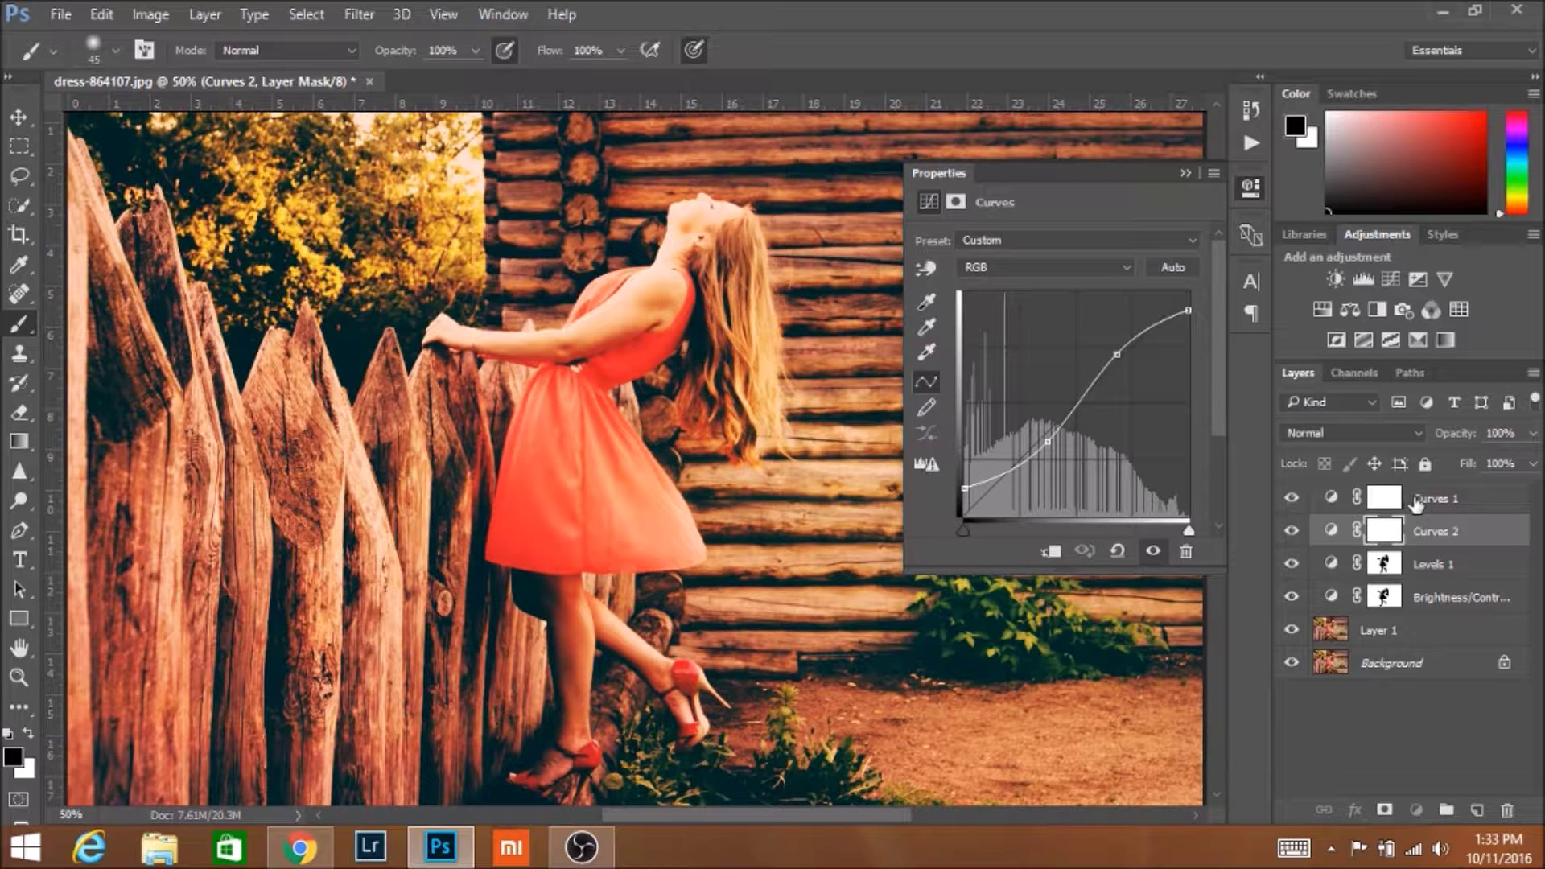
pyautogui.click(1417, 501)
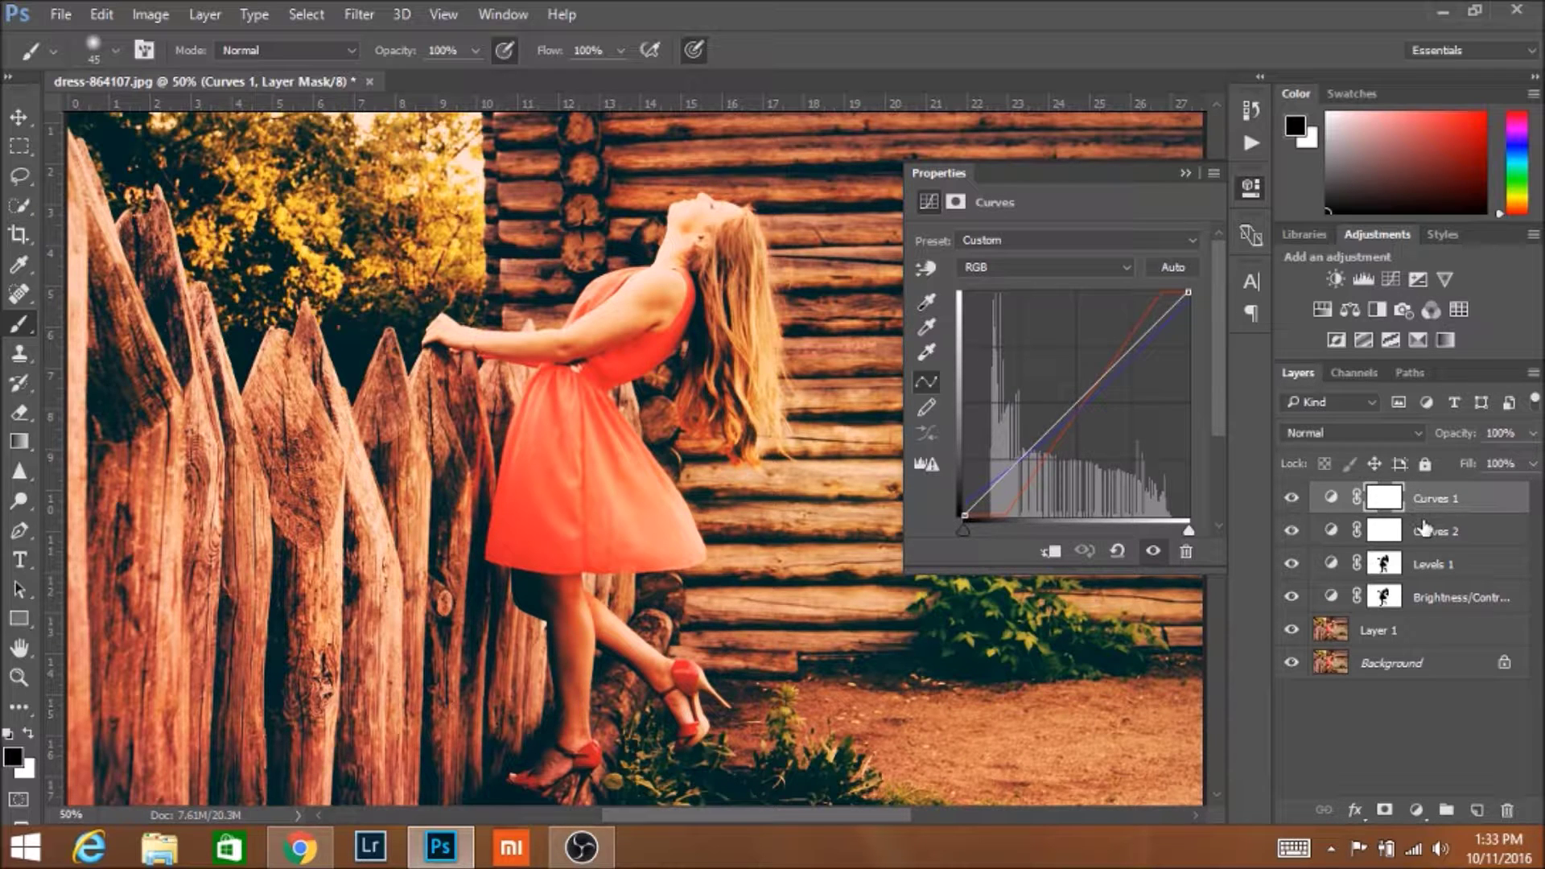
pyautogui.moveTo(1425, 494); pyautogui.dragTo(1430, 536)
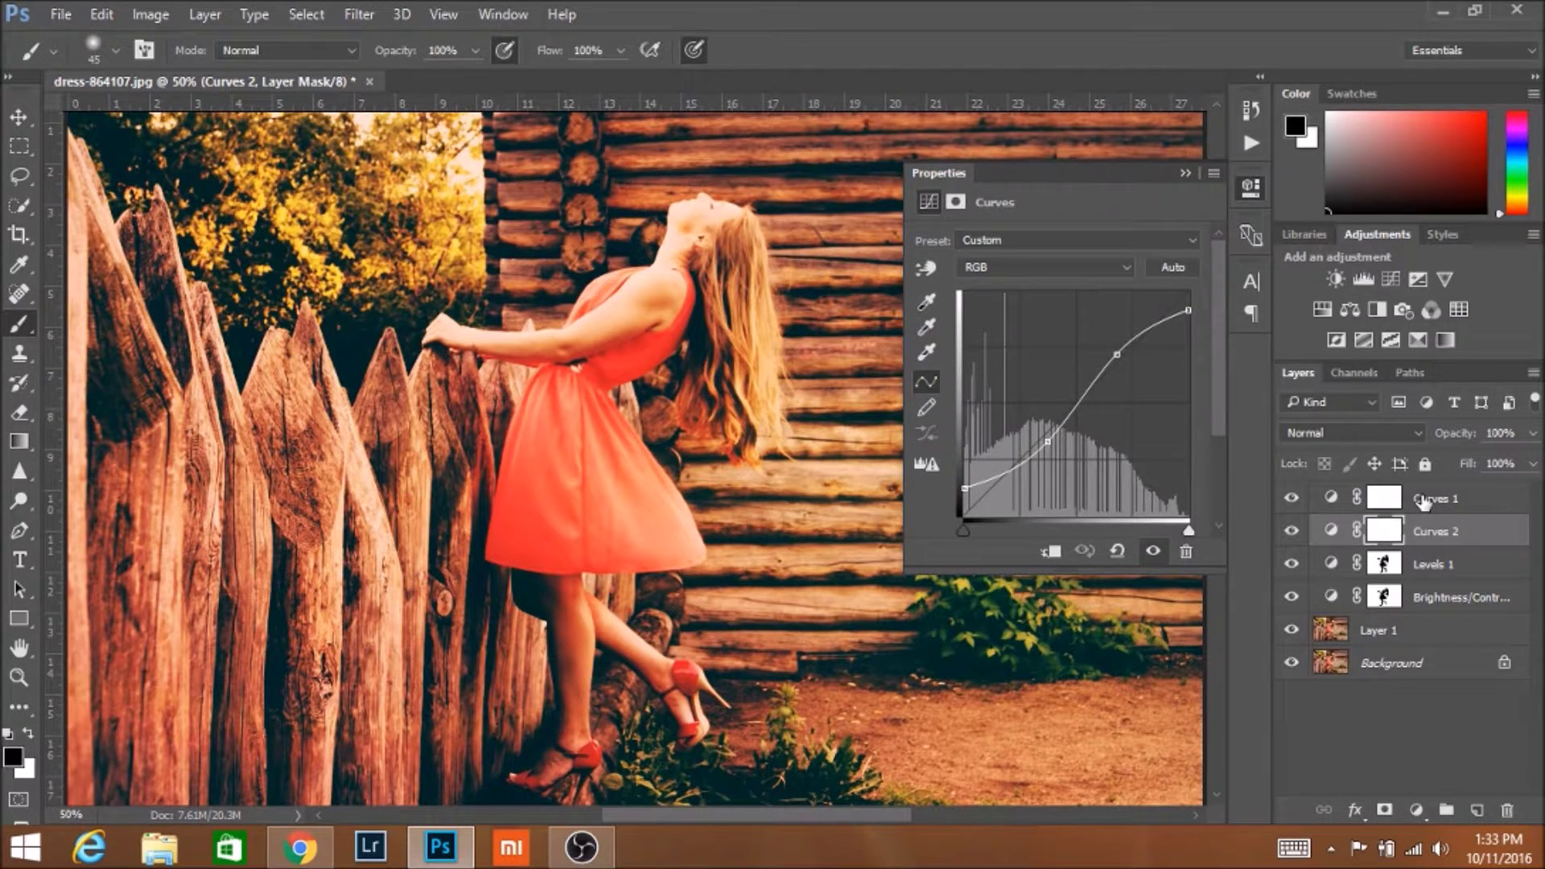
pyautogui.click(1425, 502)
pyautogui.moveTo(1423, 531); pyautogui.dragTo(1420, 499)
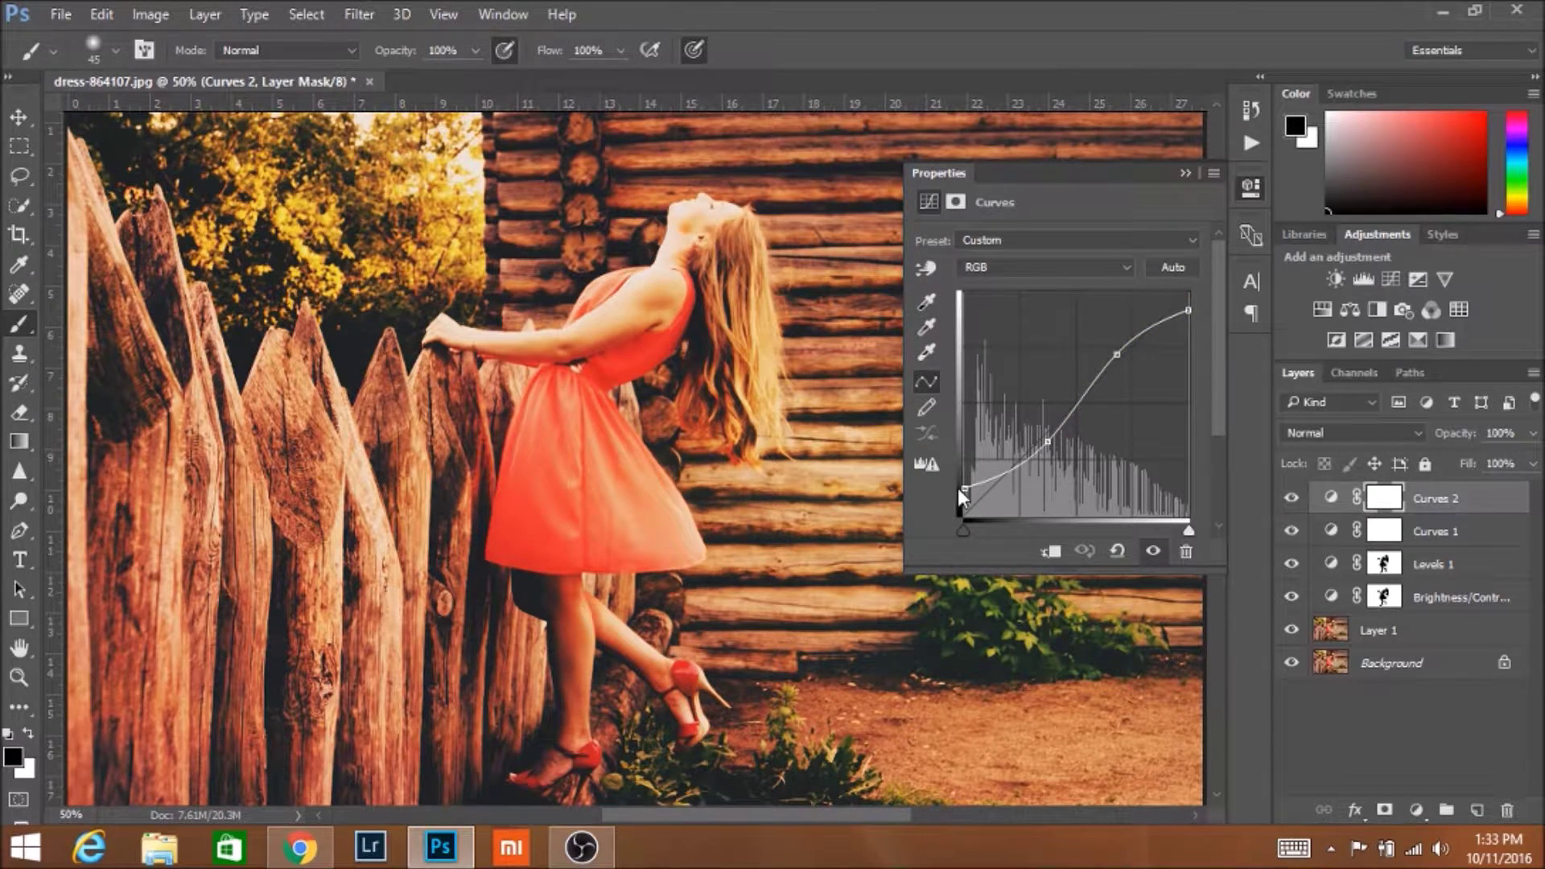
# - Soften the top Curves layer by lowering its black point, raising its white point and straightening the middle points, and compare before and after
pyautogui.moveTo(958, 488); pyautogui.dragTo(963, 503)
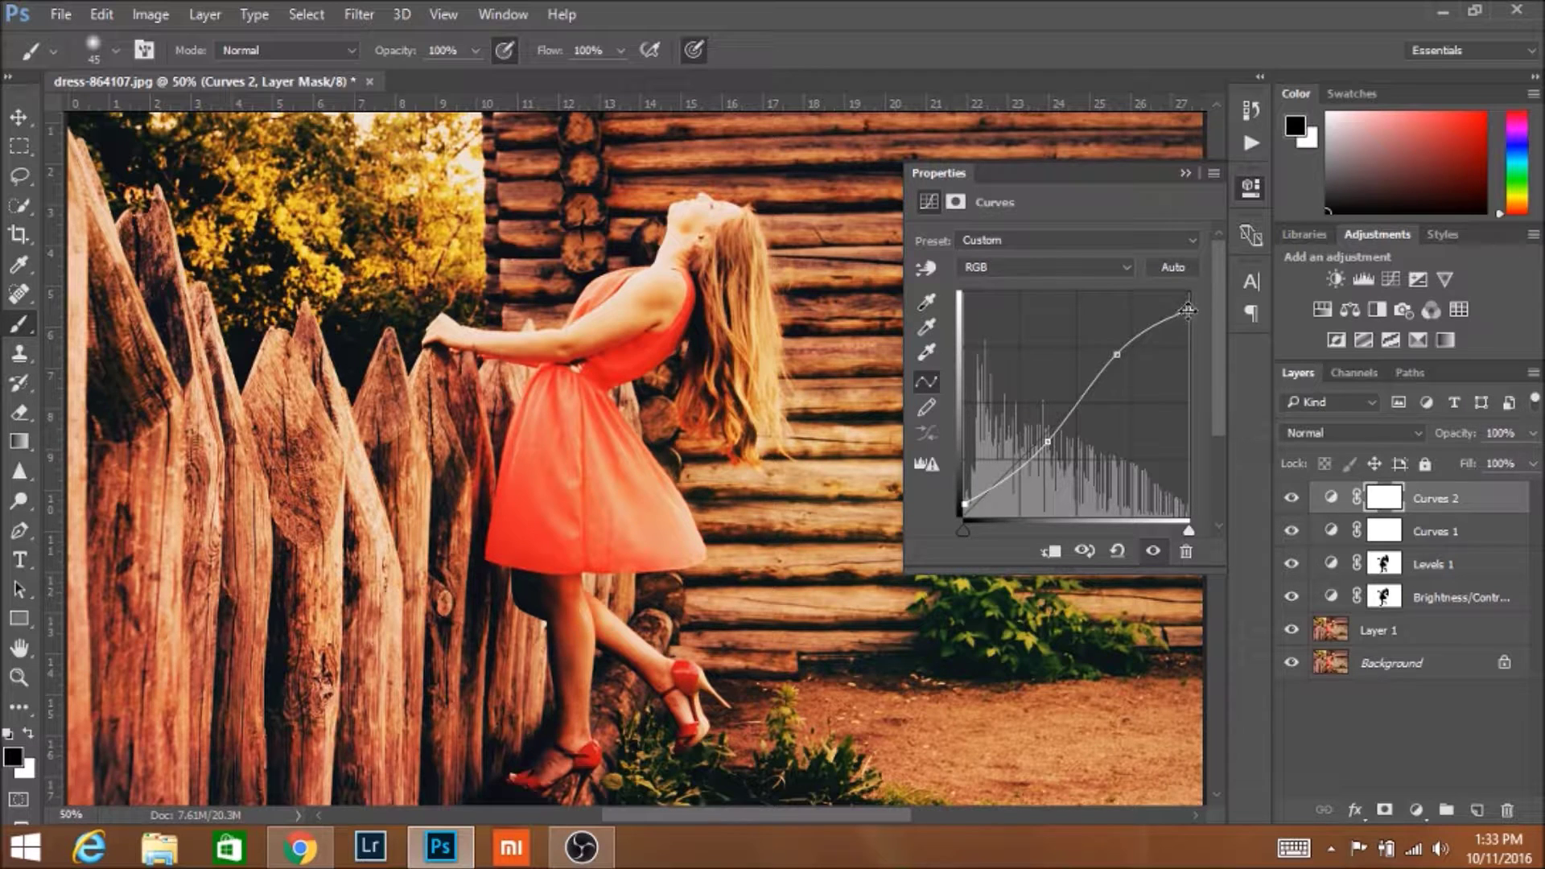
pyautogui.moveTo(1188, 309); pyautogui.dragTo(1189, 295)
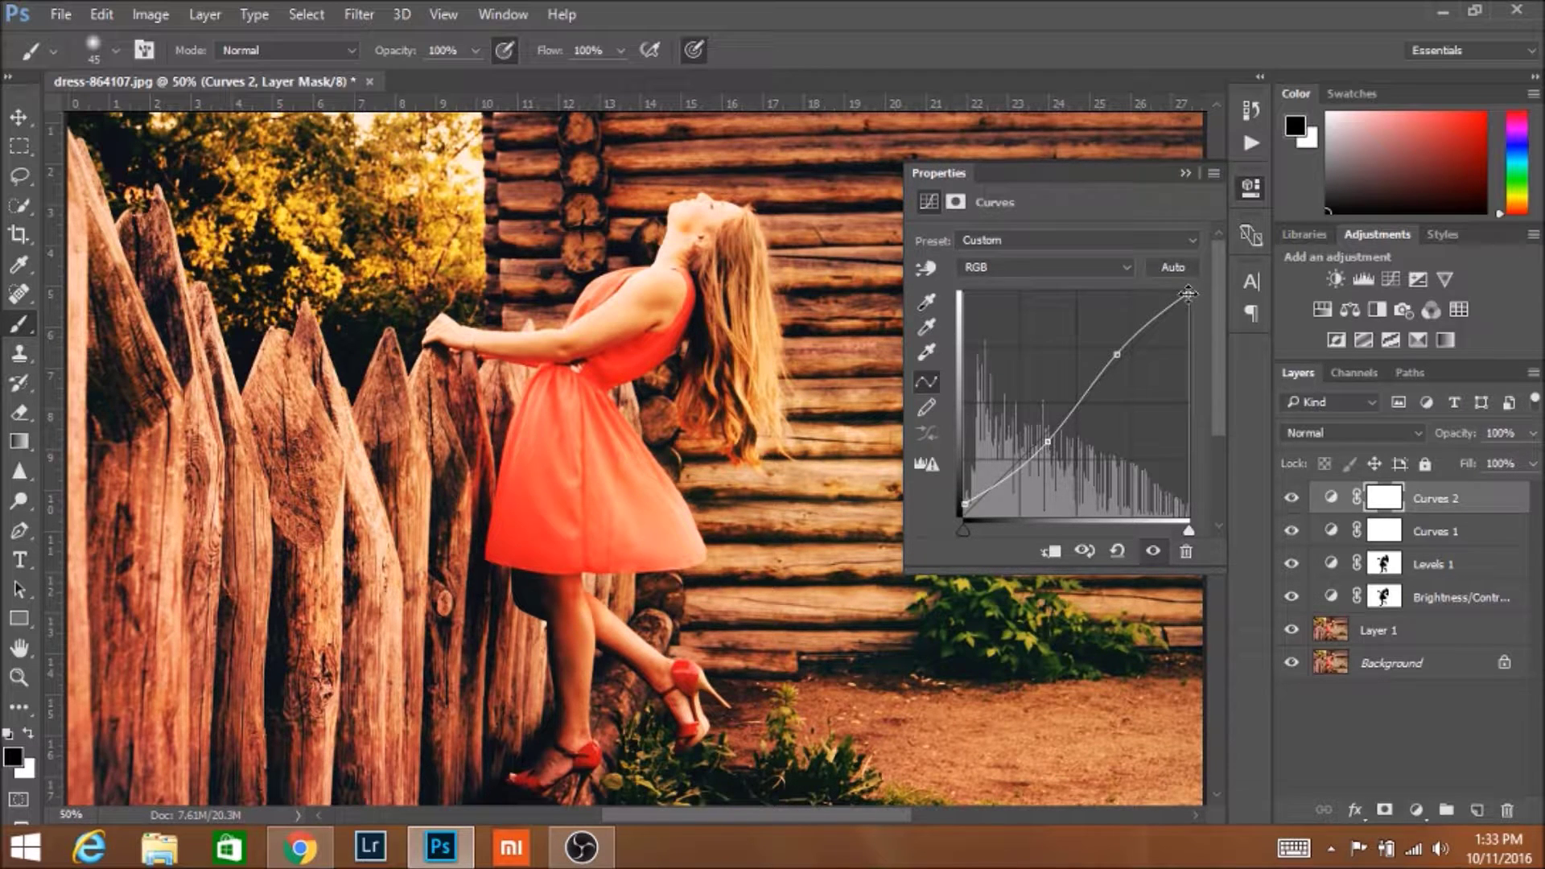
pyautogui.moveTo(1121, 354); pyautogui.dragTo(1122, 355)
pyautogui.moveTo(1048, 441); pyautogui.dragTo(1045, 441)
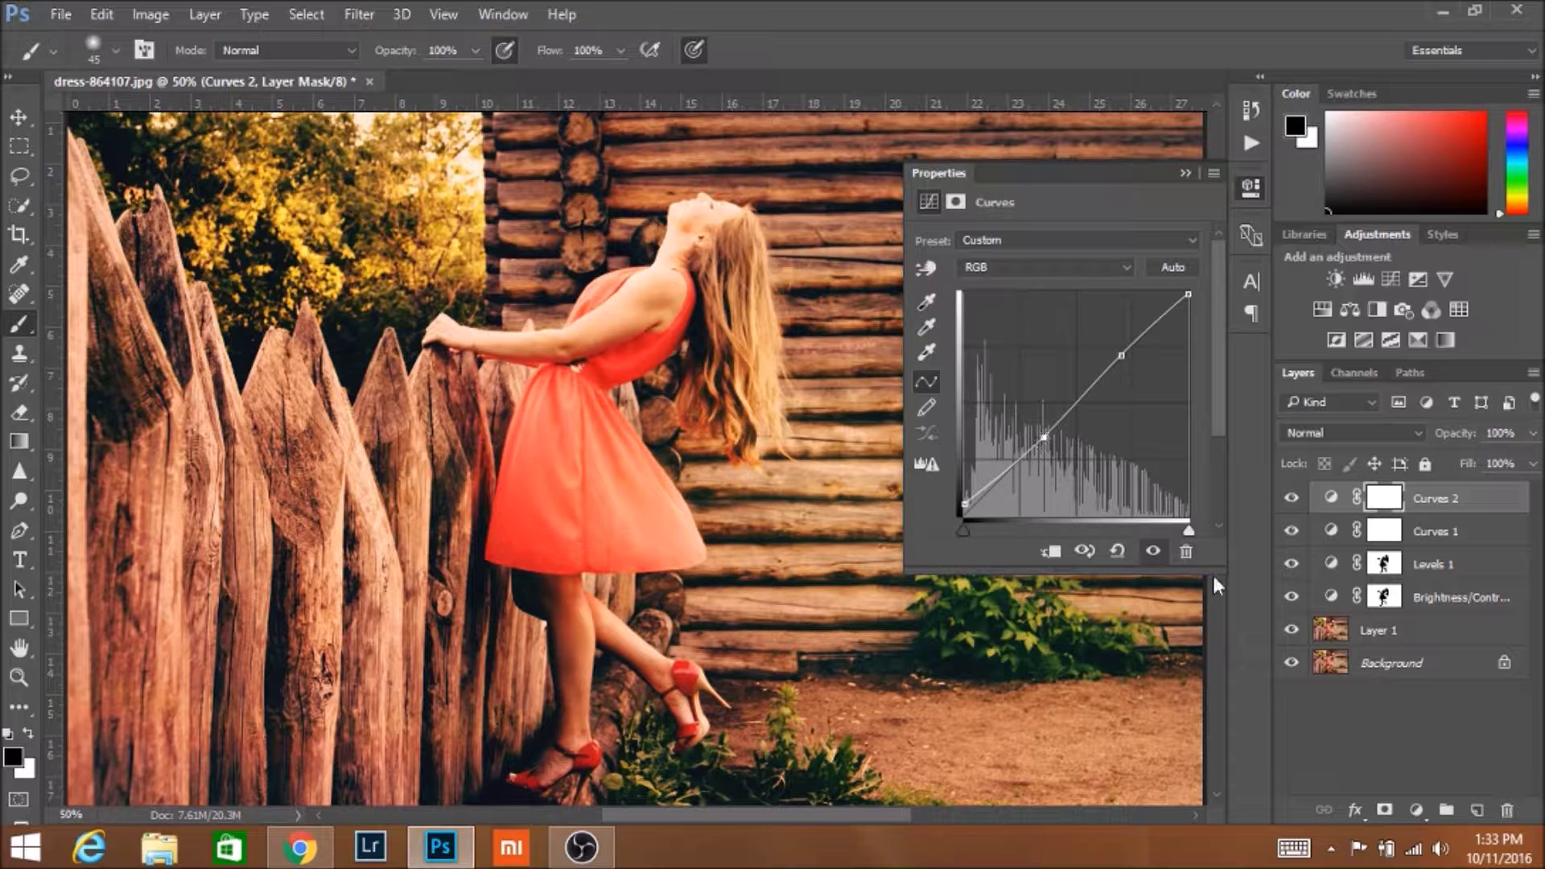
pyautogui.click(1291, 501)
pyautogui.click(1291, 501)
# - Add a Color Balance adjustment layer at the top and set its Shadows to Cyan/Red -2 and Yellow/Blue +7
pyautogui.click(1416, 810)
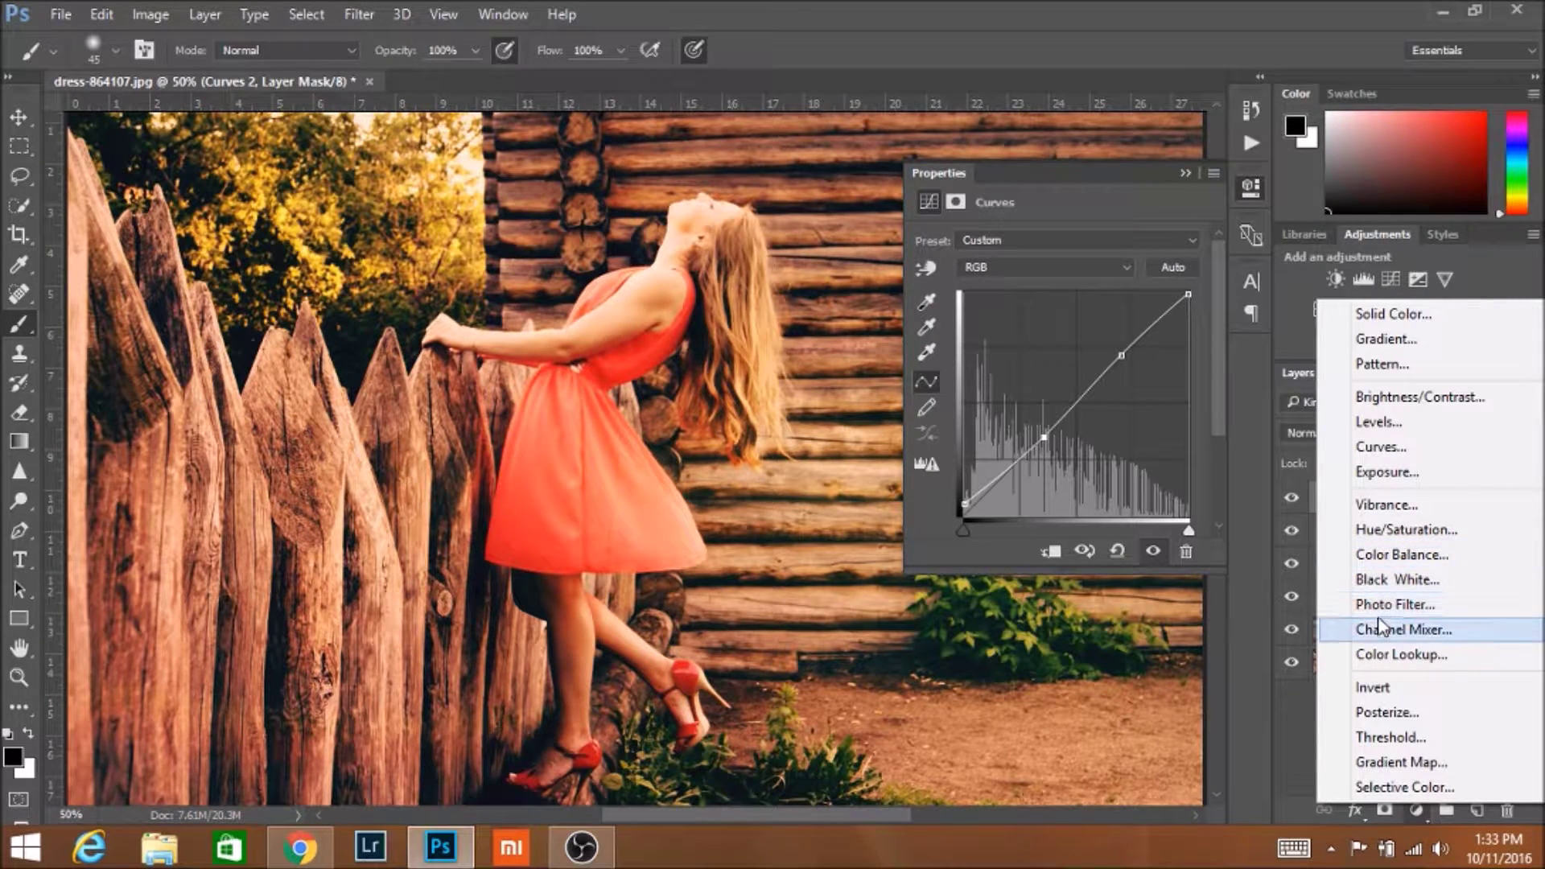
pyautogui.click(1392, 562)
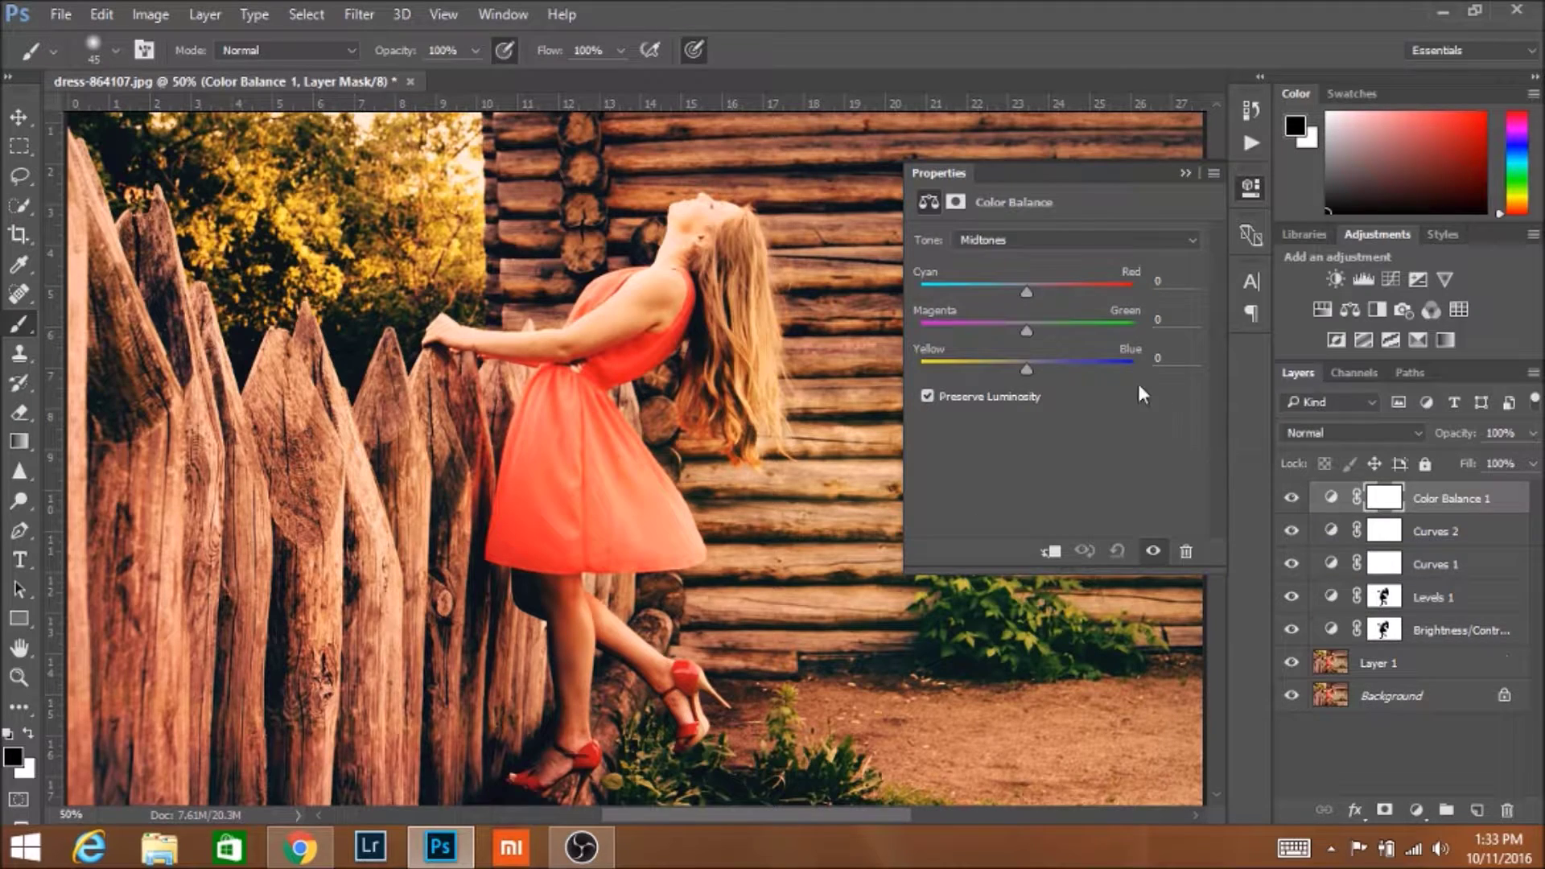
pyautogui.click(991, 235)
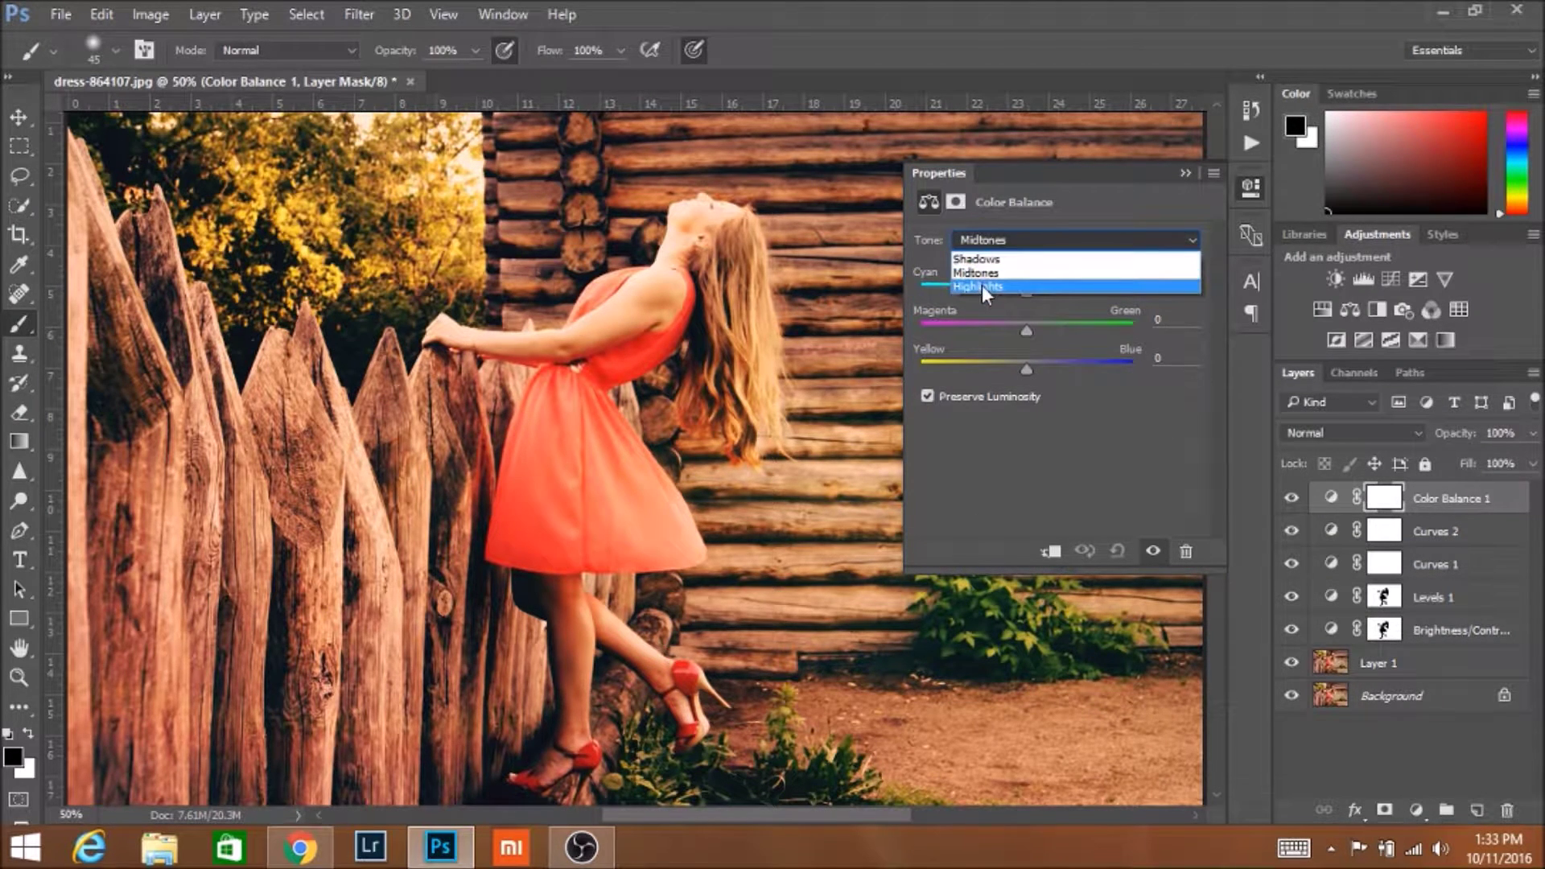
pyautogui.click(978, 258)
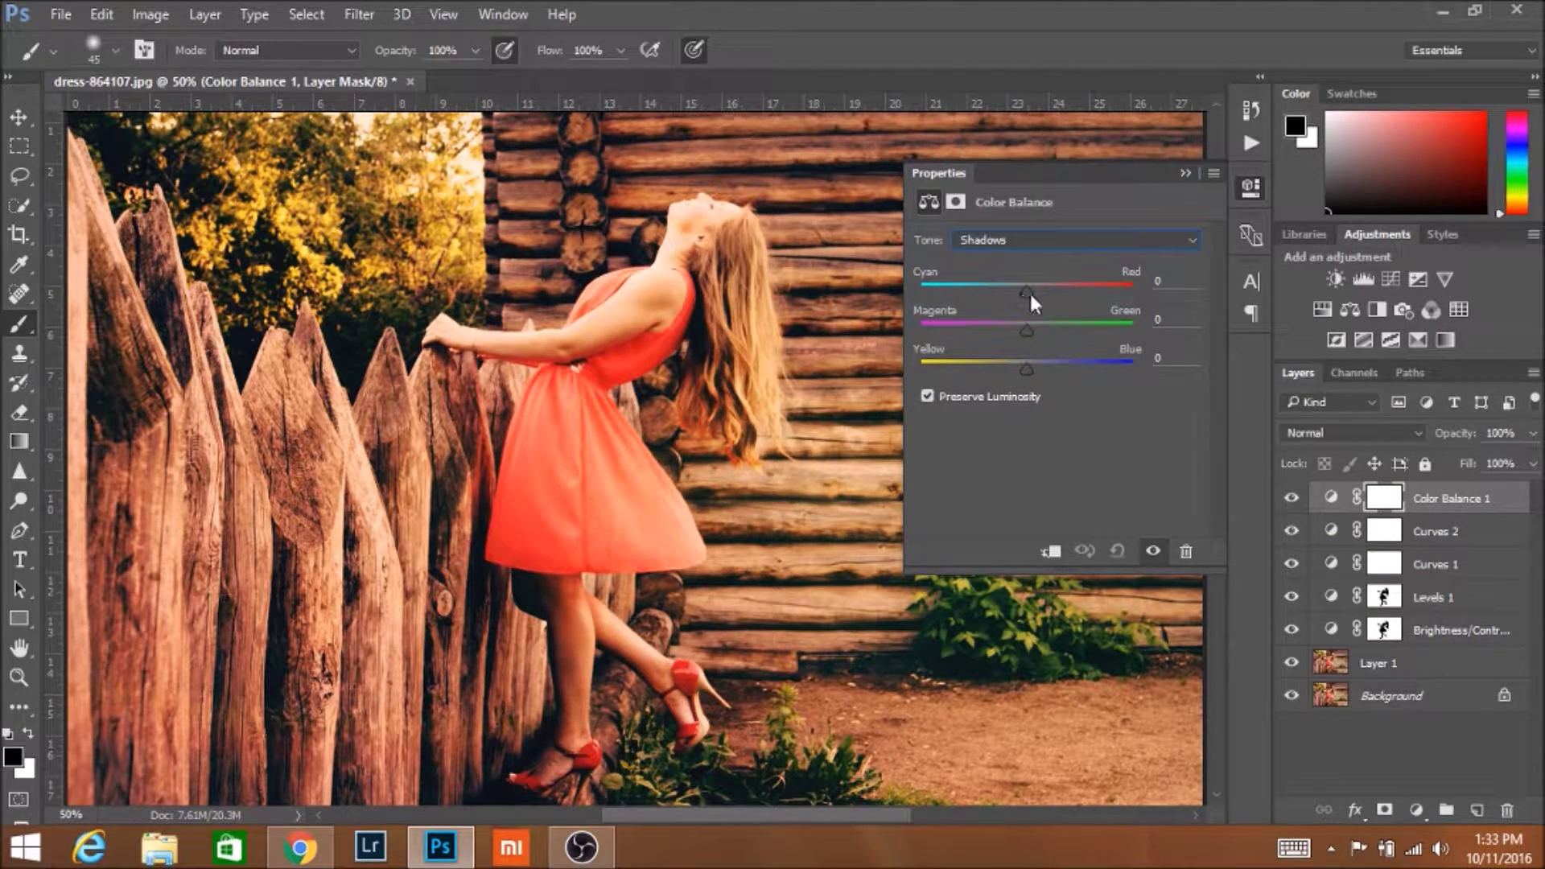
pyautogui.moveTo(1031, 292); pyautogui.dragTo(1024, 291)
pyautogui.moveTo(1031, 367); pyautogui.dragTo(1031, 368)
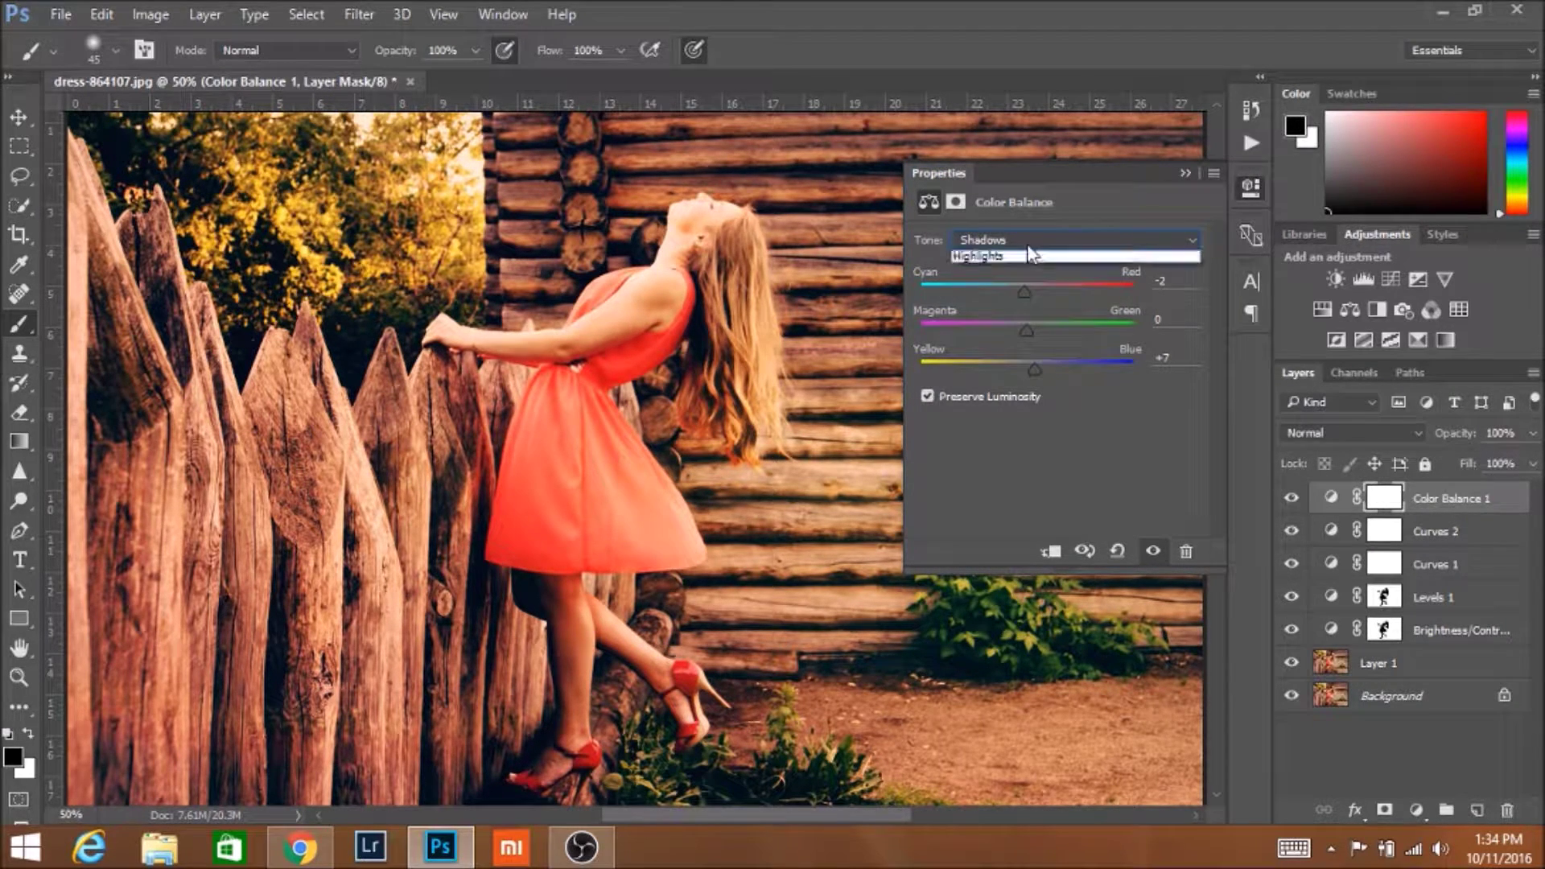
# - Shift the Color Balance Highlights slightly toward red and slightly toward yellow
pyautogui.click(1027, 244)
pyautogui.click(1018, 285)
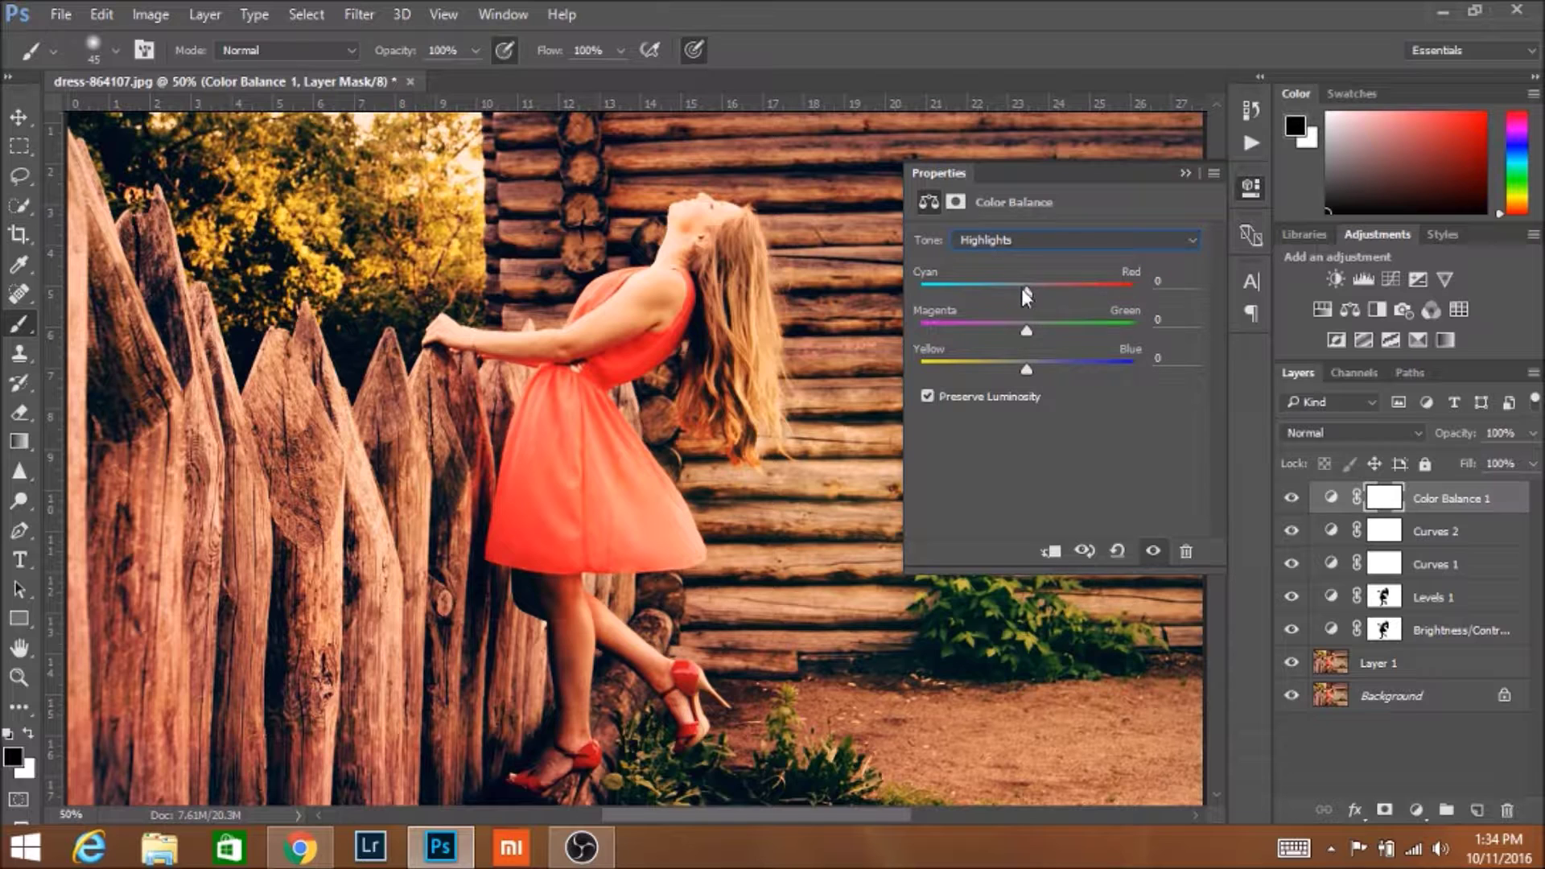
pyautogui.moveTo(1027, 291); pyautogui.dragTo(1032, 293)
pyautogui.moveTo(1027, 369); pyautogui.dragTo(1024, 371)
# - Paint black on the Color Balance mask over the woman's arms, upper body, legs and feet, and compare before and after
pyautogui.click(1382, 504)
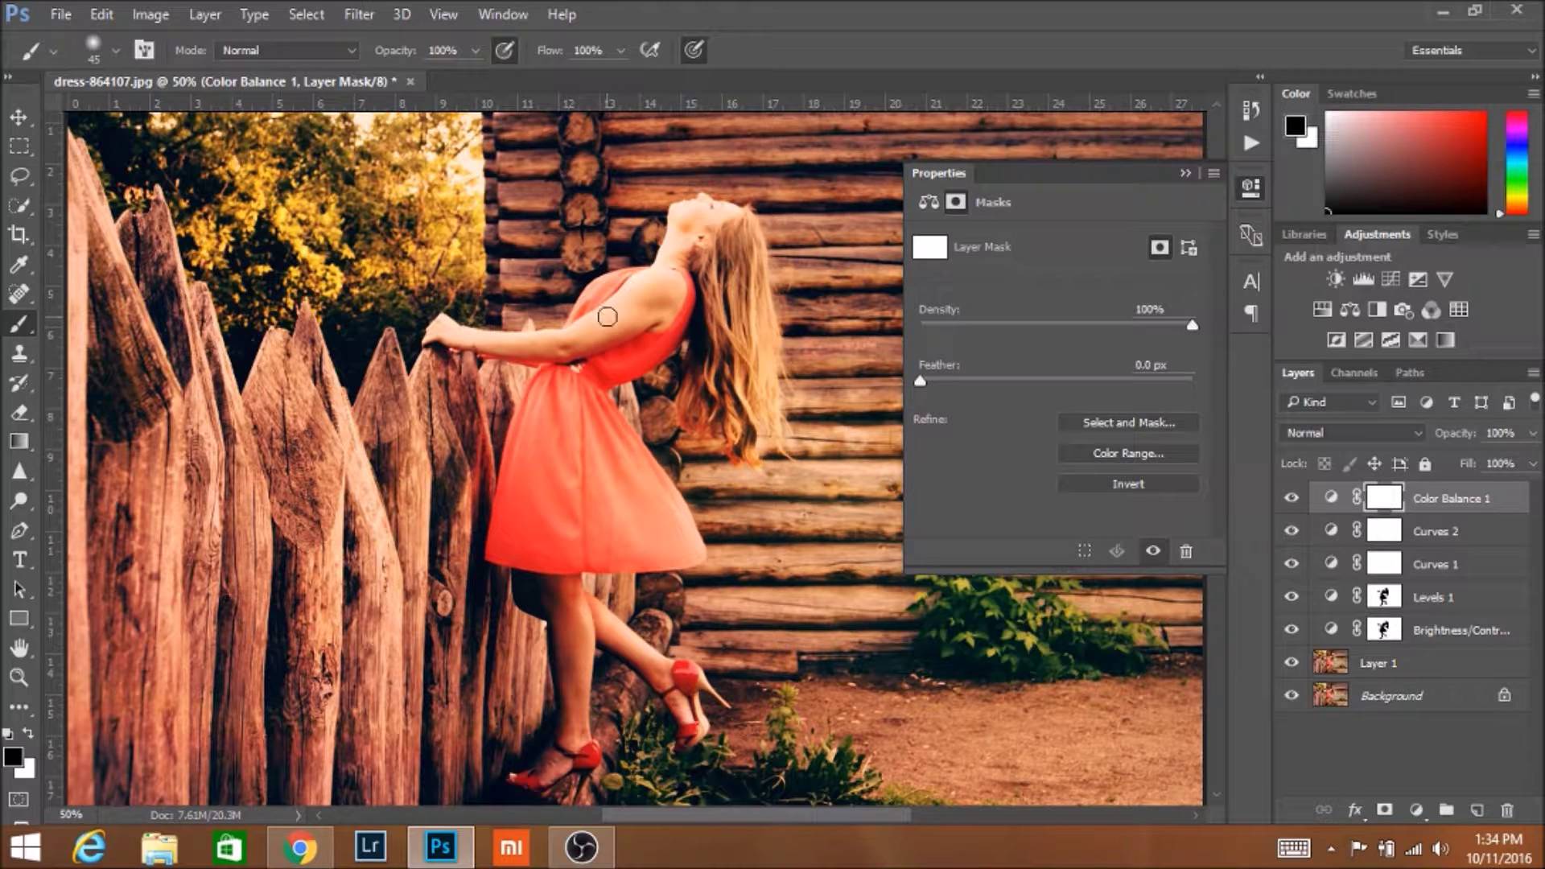
pyautogui.moveTo(716, 274)
pyautogui.mouseDown()
pyautogui.moveTo(734, 239)
pyautogui.moveTo(698, 229)
pyautogui.moveTo(732, 222)
pyautogui.moveTo(677, 224)
pyautogui.moveTo(707, 216)
pyautogui.moveTo(668, 252)
pyautogui.moveTo(682, 238)
pyautogui.moveTo(673, 295)
pyautogui.moveTo(635, 326)
pyautogui.moveTo(503, 360)
pyautogui.moveTo(523, 348)
pyautogui.moveTo(439, 332)
pyautogui.moveTo(558, 350)
pyautogui.moveTo(661, 309)
pyautogui.mouseUp()
pyautogui.moveTo(574, 755)
pyautogui.mouseDown()
pyautogui.moveTo(533, 783)
pyautogui.moveTo(573, 761)
pyautogui.moveTo(598, 614)
pyautogui.moveTo(668, 654)
pyautogui.moveTo(685, 710)
pyautogui.mouseUp()
pyautogui.moveTo(587, 606)
pyautogui.mouseDown()
pyautogui.moveTo(669, 675)
pyautogui.moveTo(664, 649)
pyautogui.mouseUp()
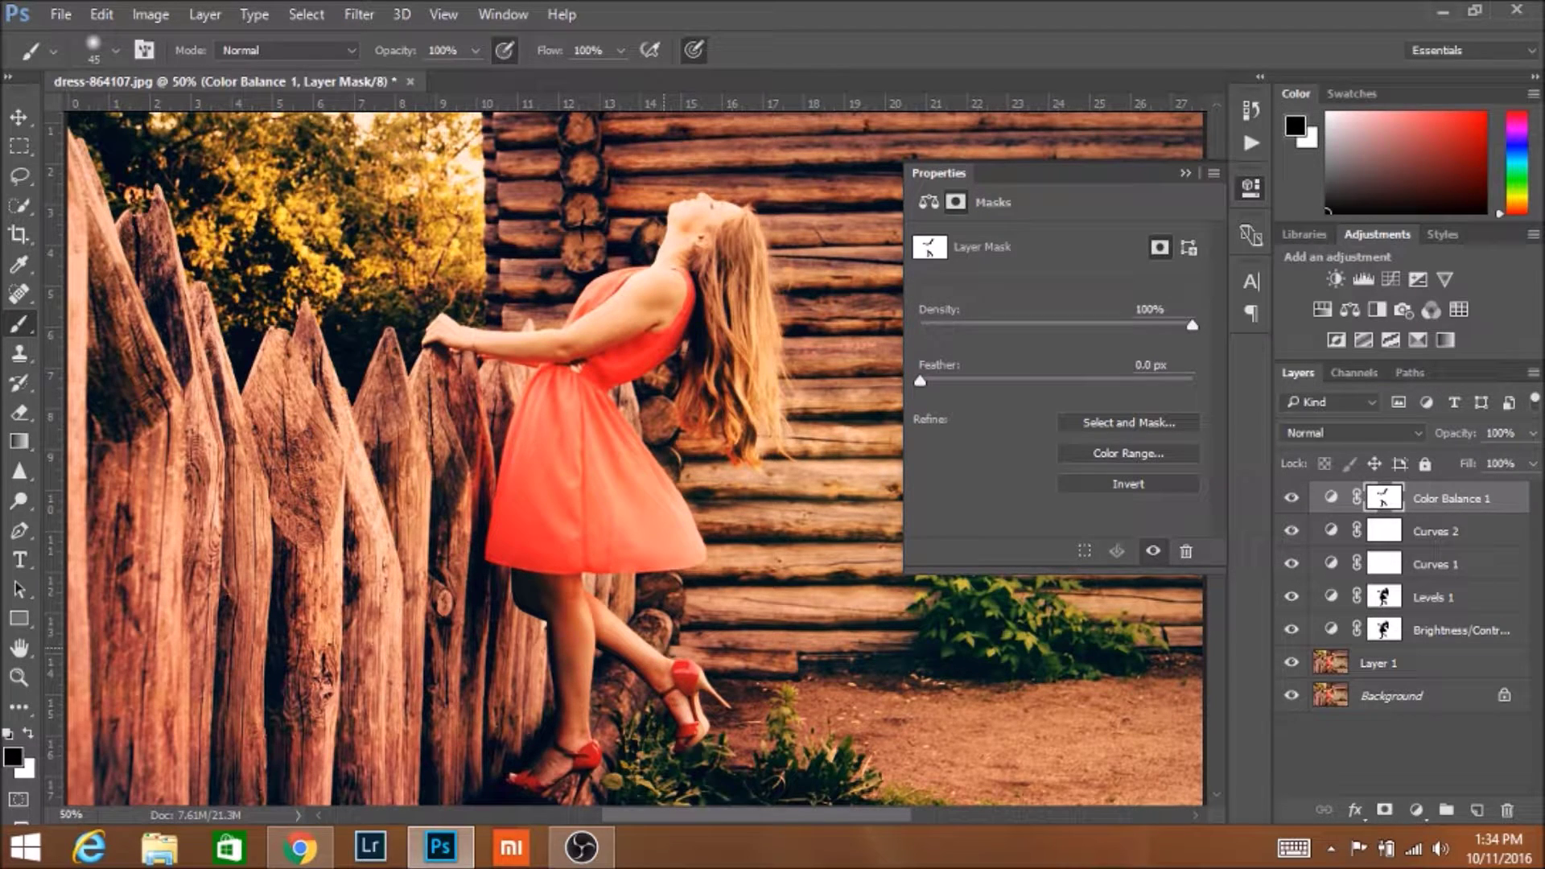
pyautogui.click(1256, 187)
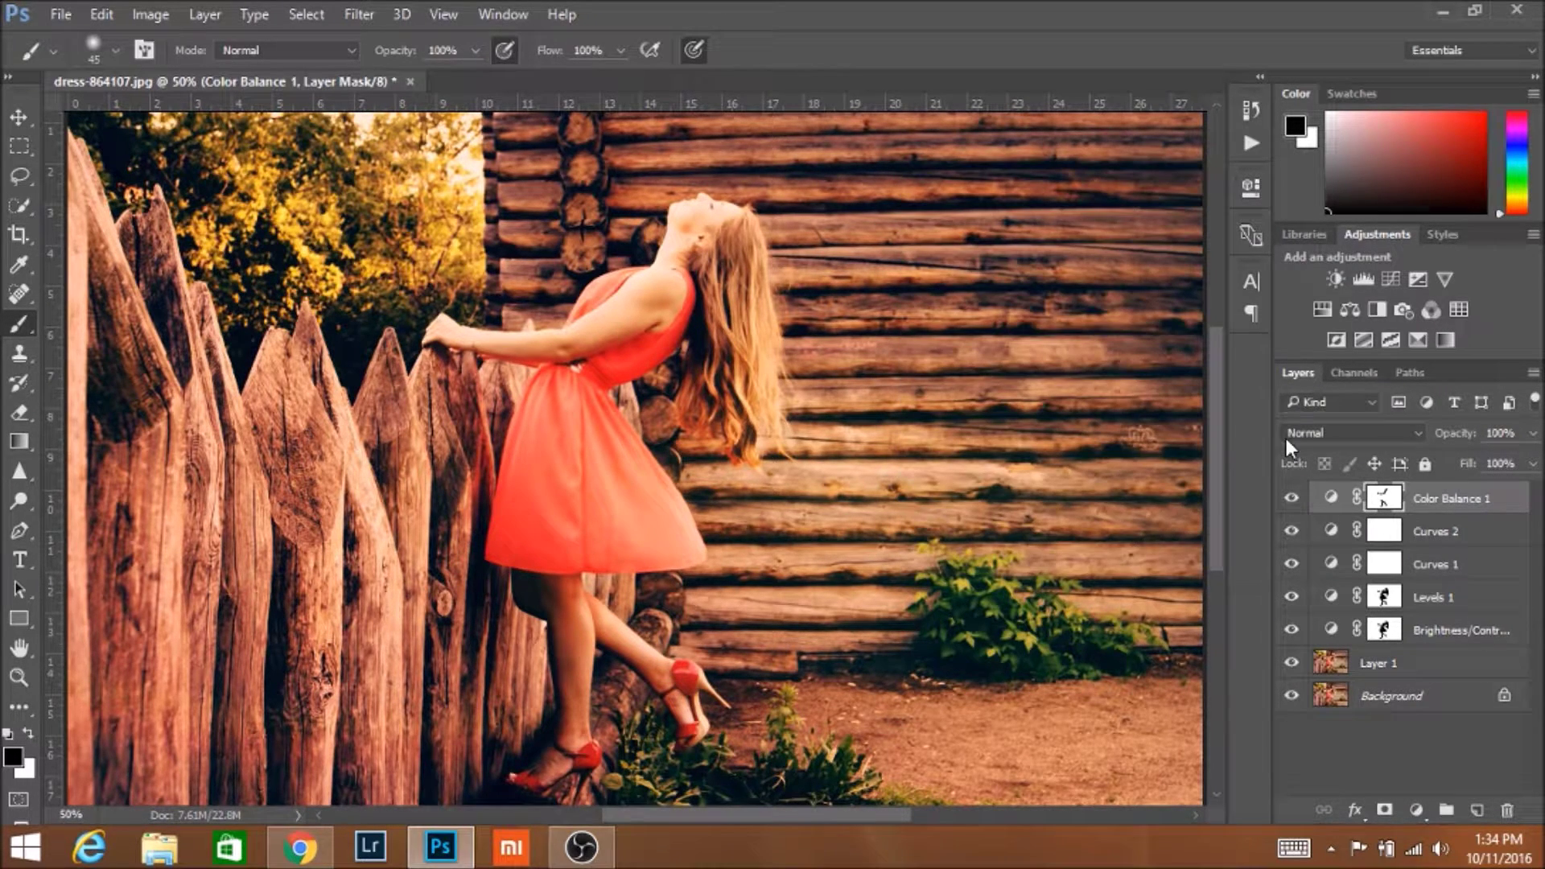
pyautogui.click(1290, 499)
# - Add a Photo Filter adjustment layer with Warming Filter (85) and lower its density slightly
pyautogui.click(1420, 812)
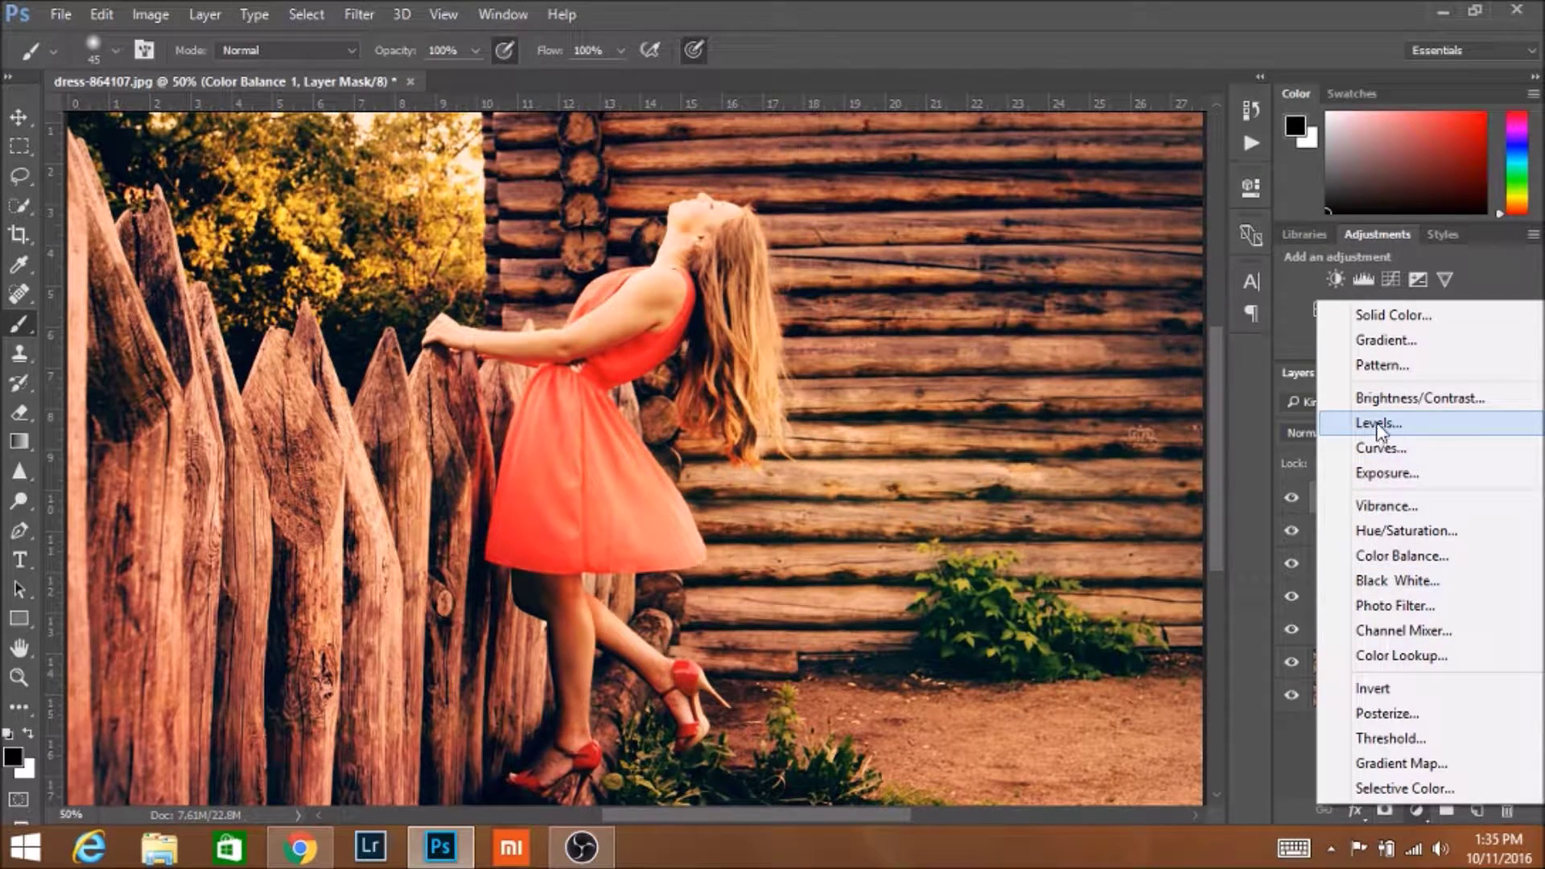
pyautogui.click(1395, 620)
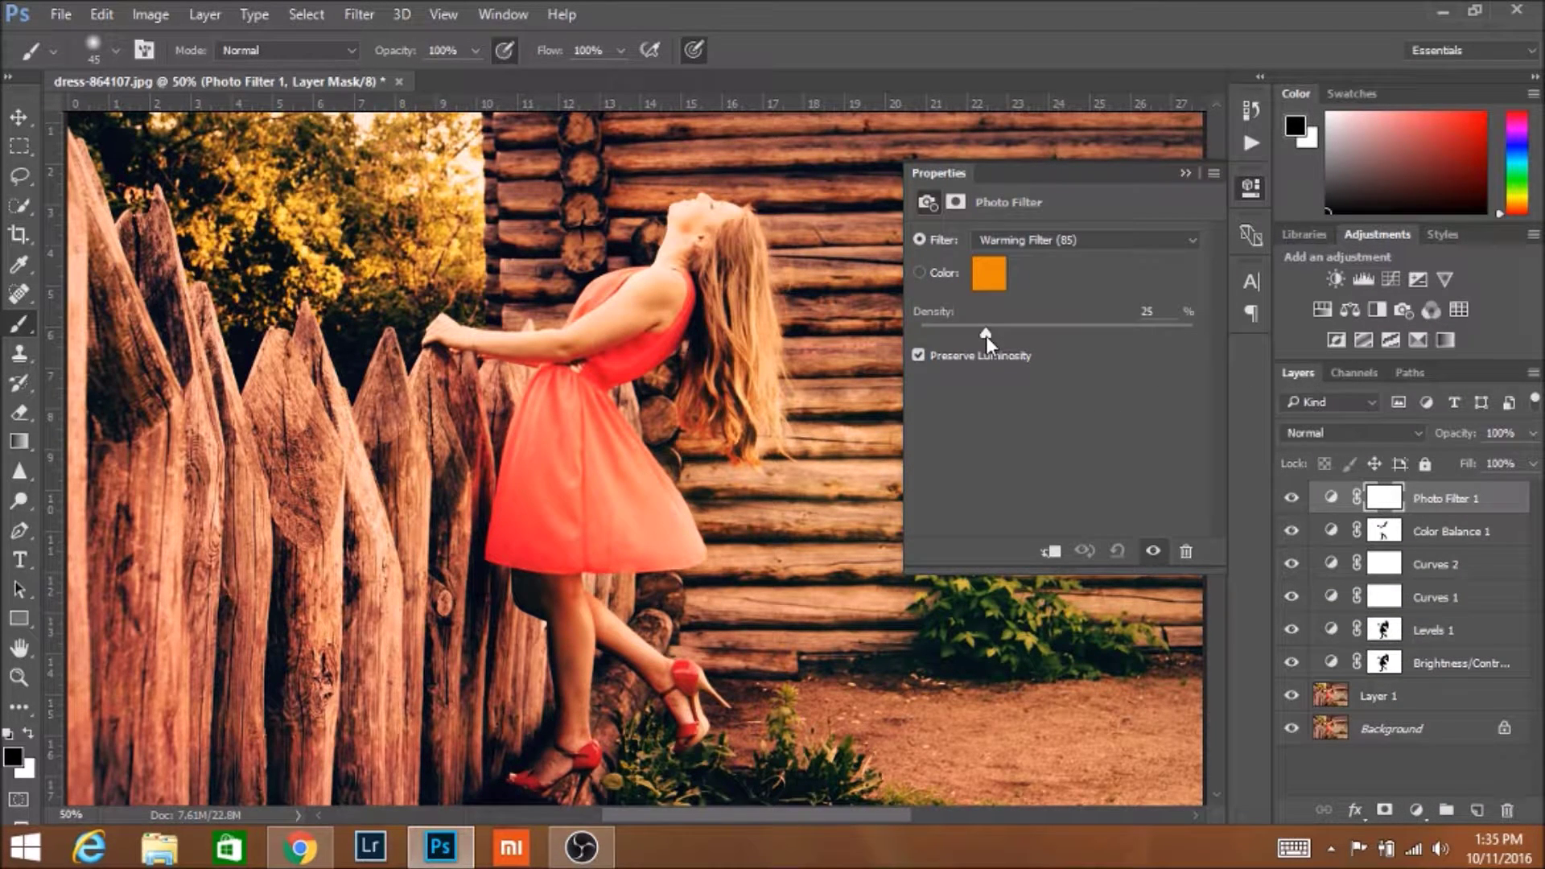
pyautogui.moveTo(981, 338); pyautogui.dragTo(968, 340)
pyautogui.click(1249, 190)
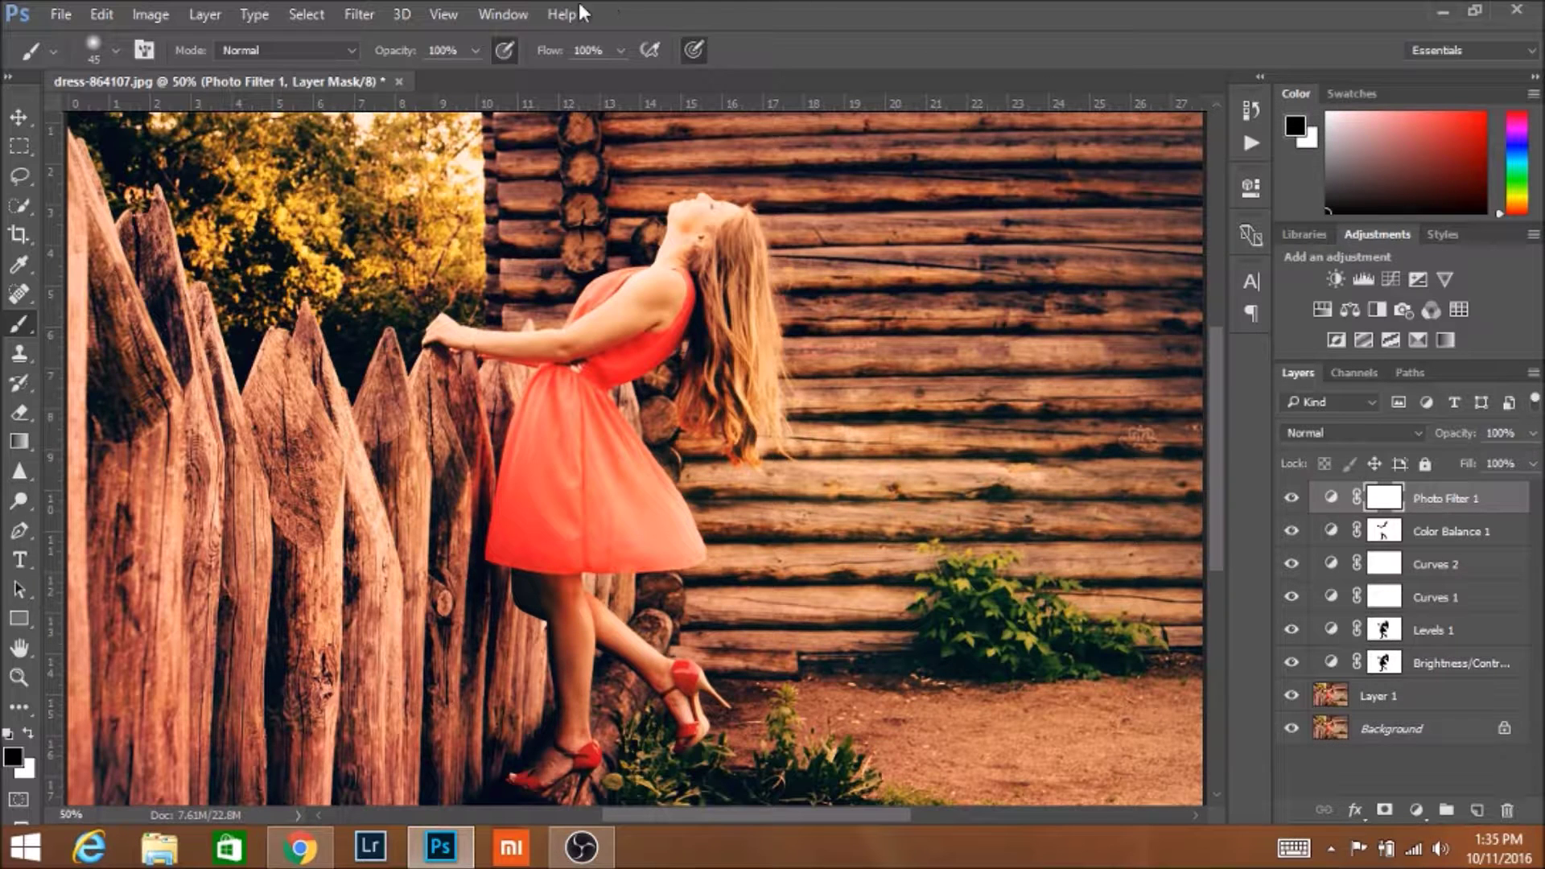
# - Merge all layers above the Background into one layer and compare it with the original photo
pyautogui.keyDown('shift'); pyautogui.click(1435, 696); pyautogui.keyUp('shift')
pyautogui.rightClick(1432, 689)
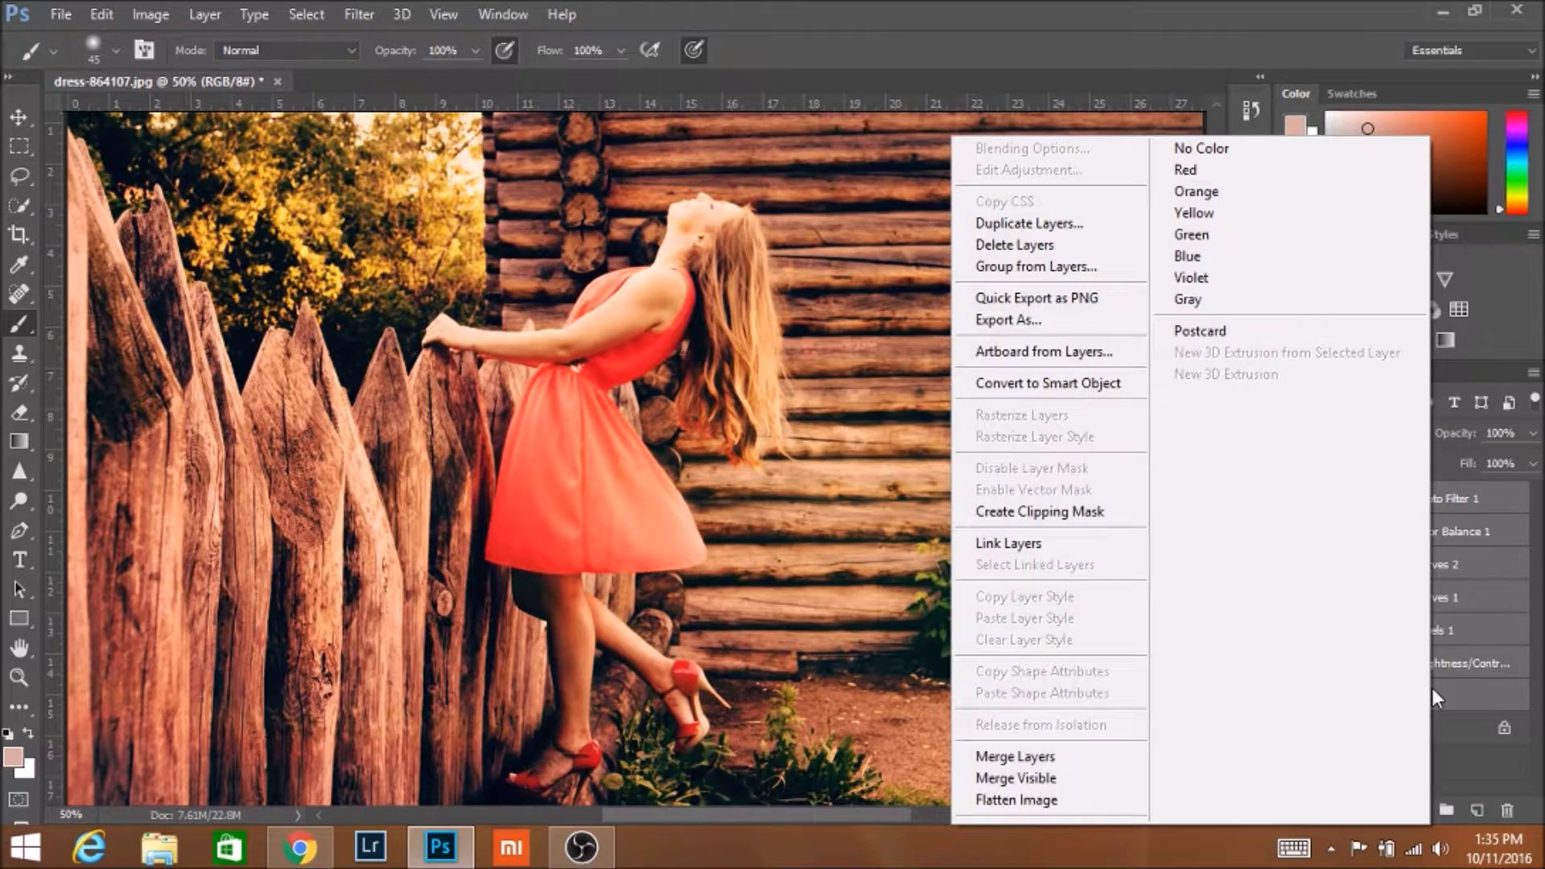
pyautogui.click(1014, 760)
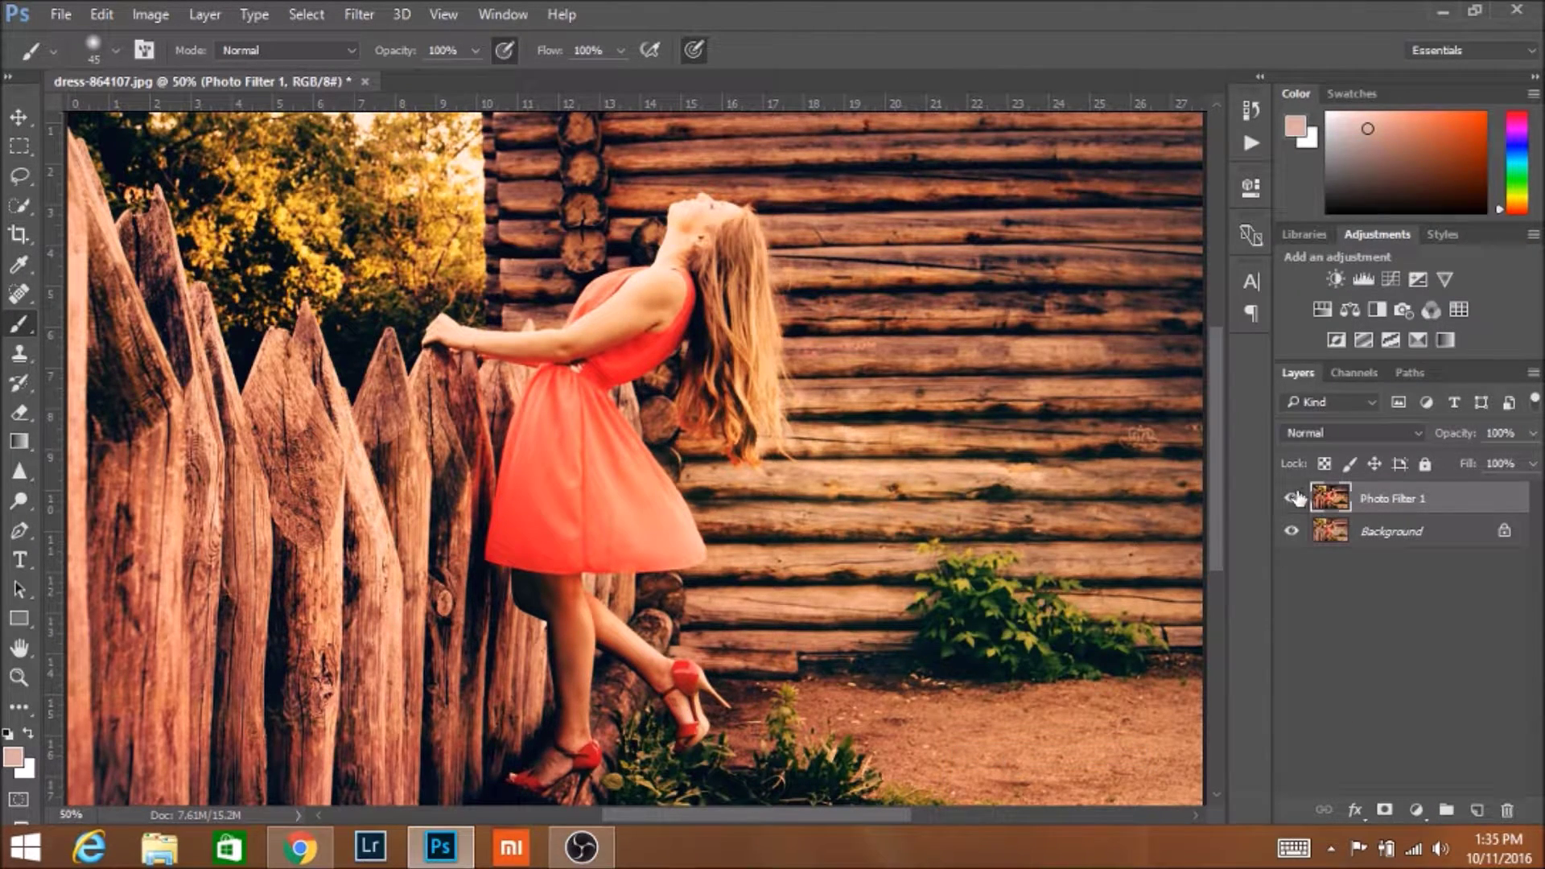
pyautogui.click(1292, 499)
pyautogui.click(1292, 499)
# - Open the merged layer in the Camera Raw Filter and set Temperature to -5 and Tint to +3
pyautogui.click(375, 16)
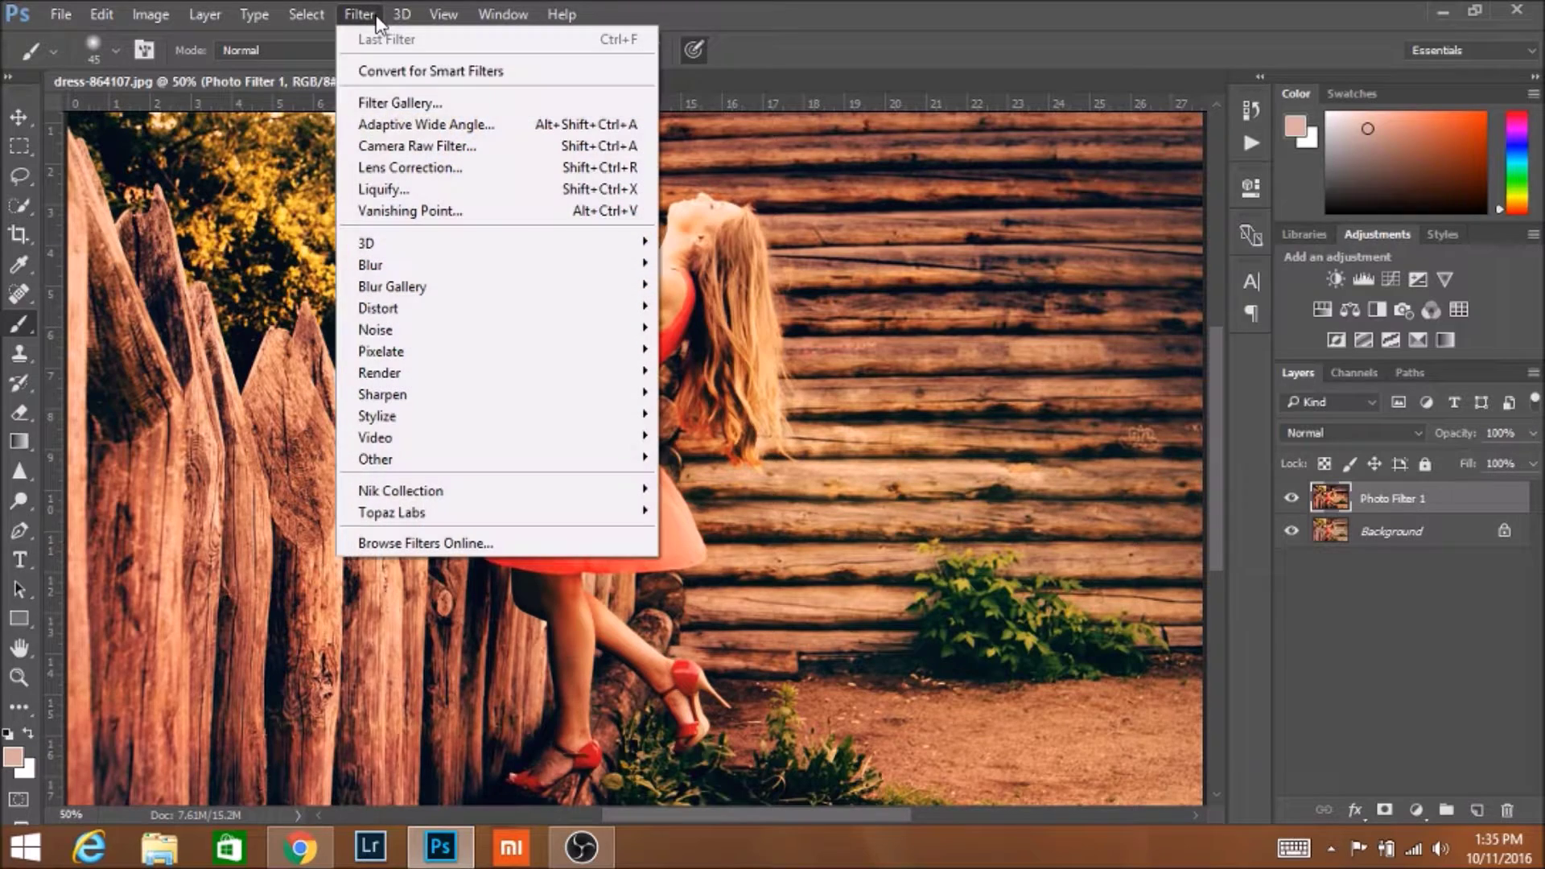
pyautogui.click(379, 147)
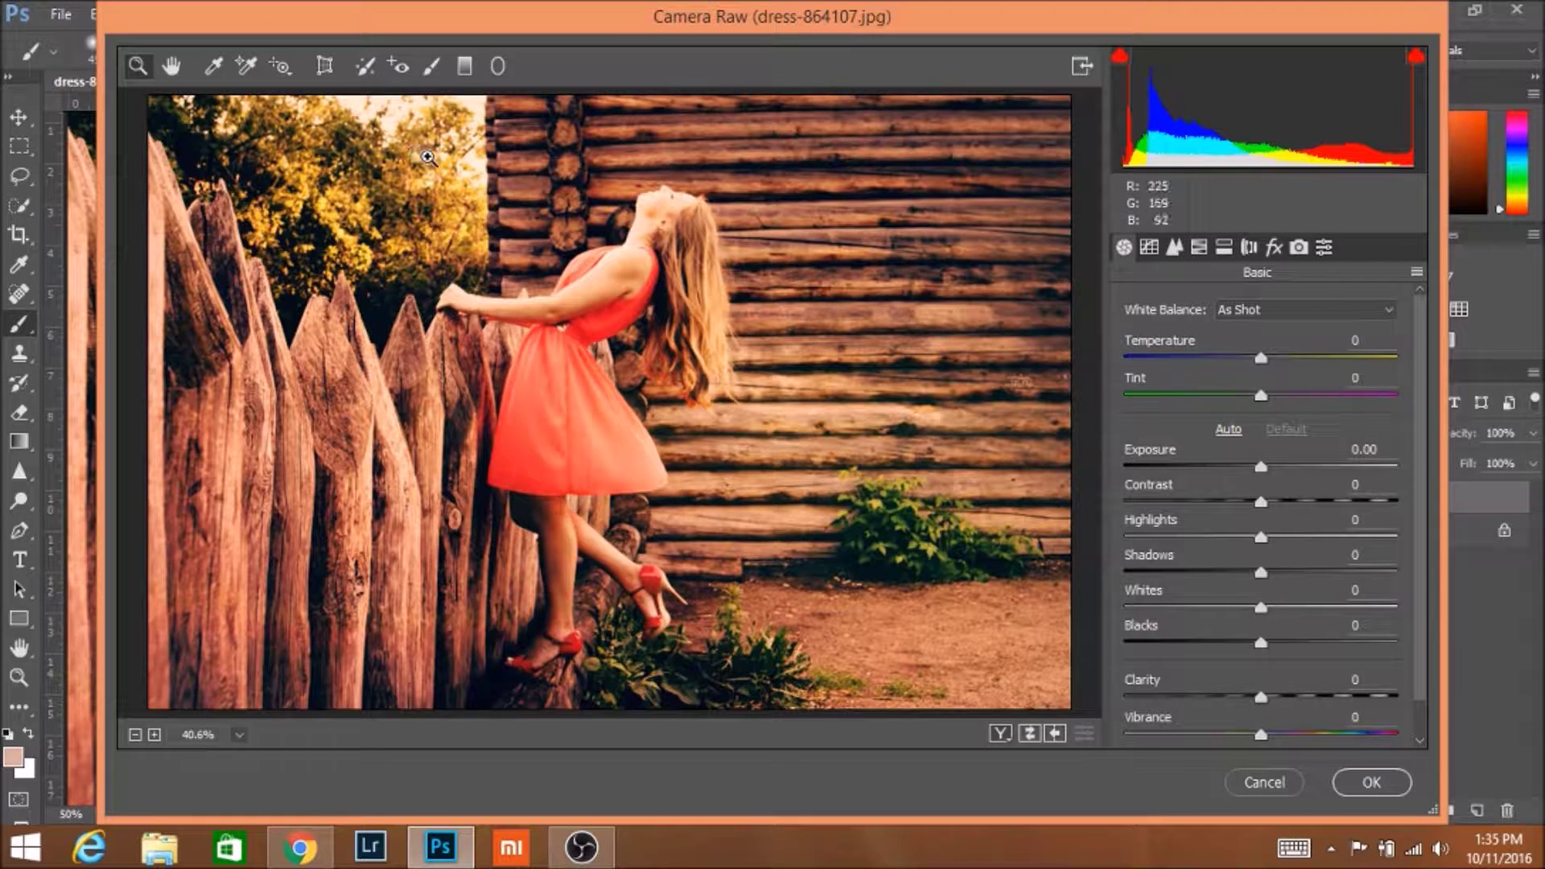
pyautogui.moveTo(1261, 360); pyautogui.dragTo(1254, 364)
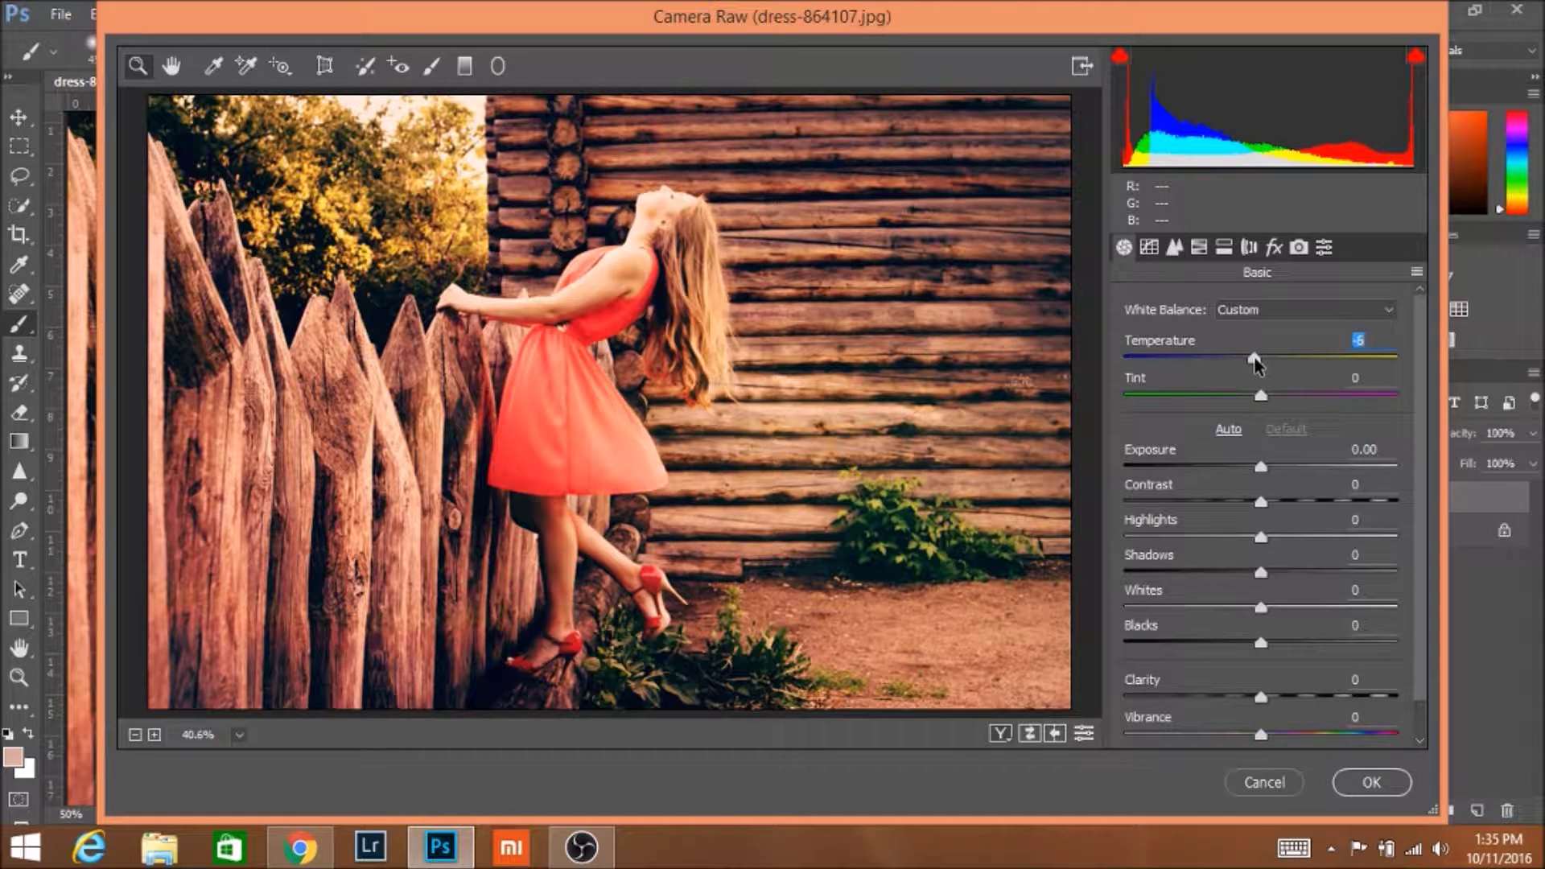
pyautogui.moveTo(1261, 396); pyautogui.dragTo(1266, 399)
# - Set Highlights to +6, Shadows to -5, Blacks to -9 and Whites to +4 in the Basic adjustments
pyautogui.moveTo(1260, 573); pyautogui.dragTo(1269, 543)
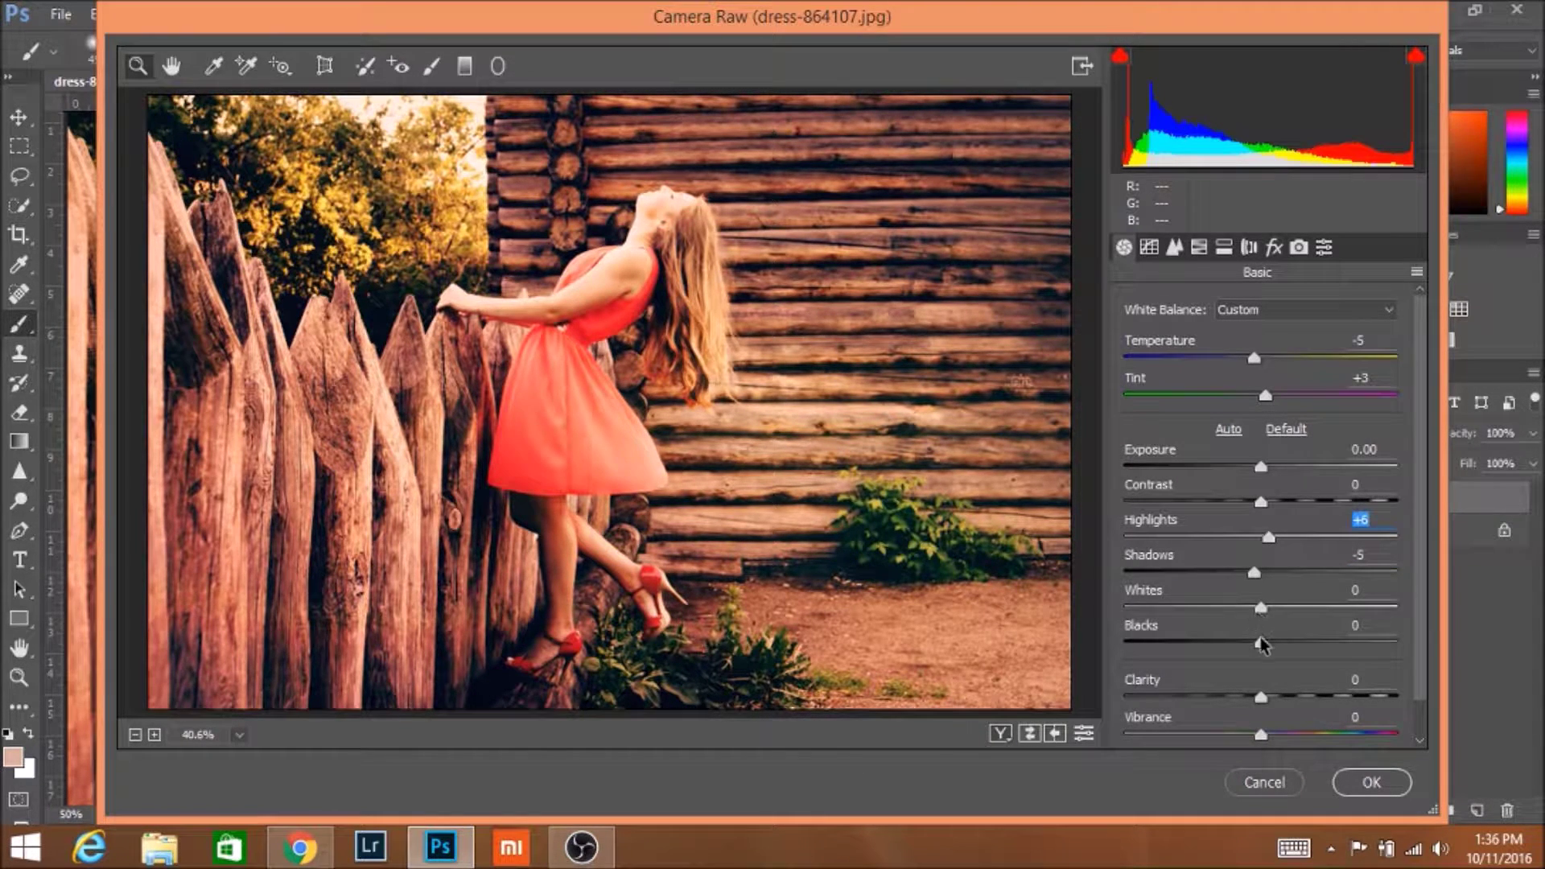
pyautogui.moveTo(1261, 643); pyautogui.dragTo(1249, 646)
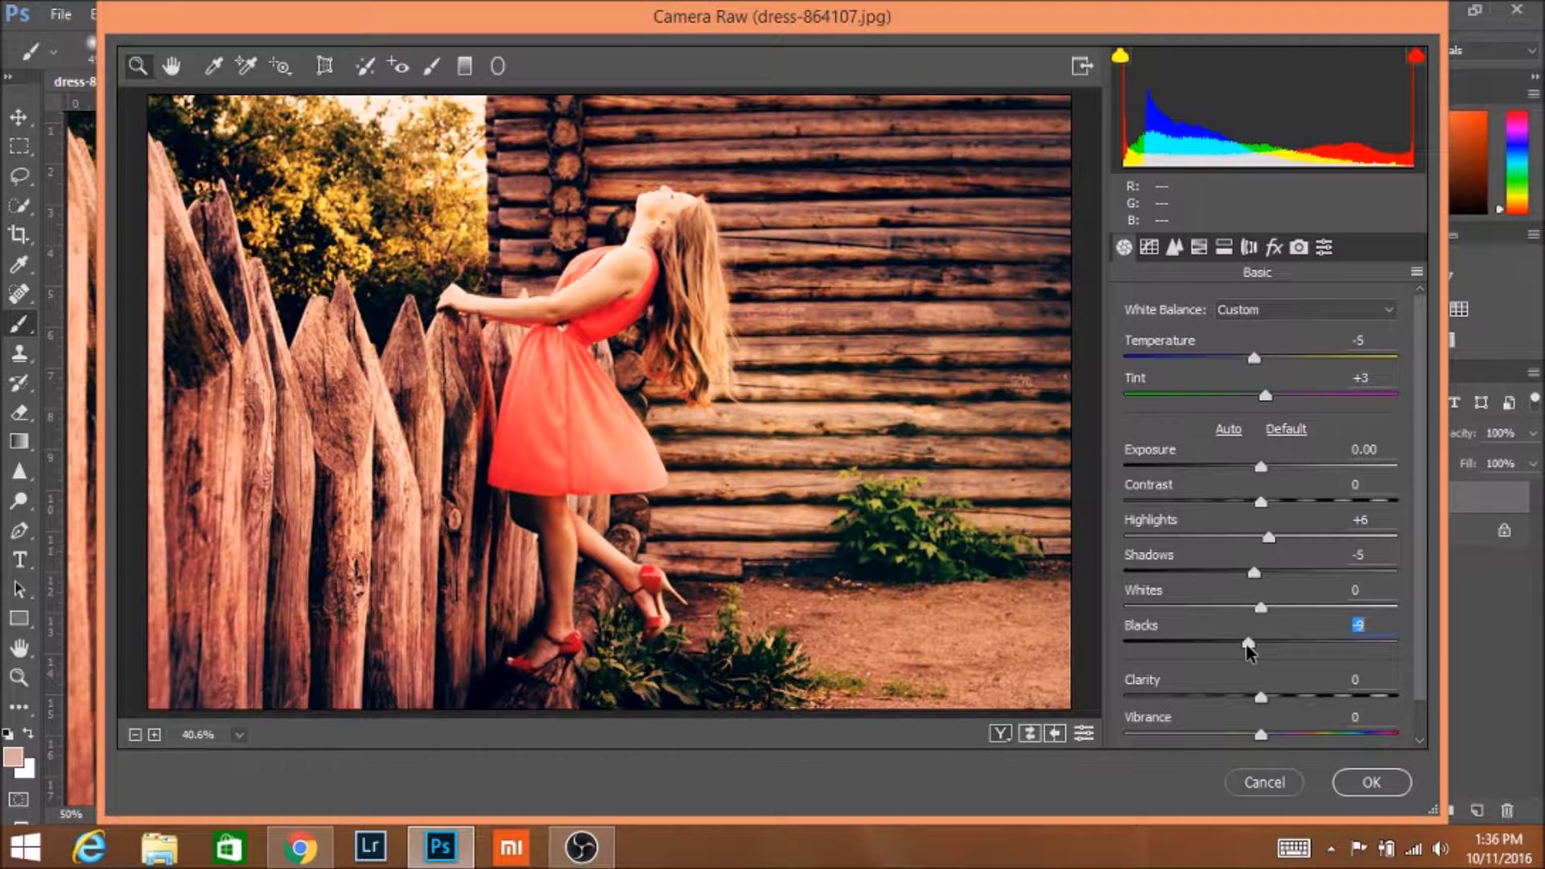
pyautogui.moveTo(1263, 615); pyautogui.dragTo(1270, 618)
# - Raise Clarity to about +9 in the Basic adjustments
pyautogui.scroll(-1, 1422, 591)
pyautogui.scroll(-1, 1422, 599)
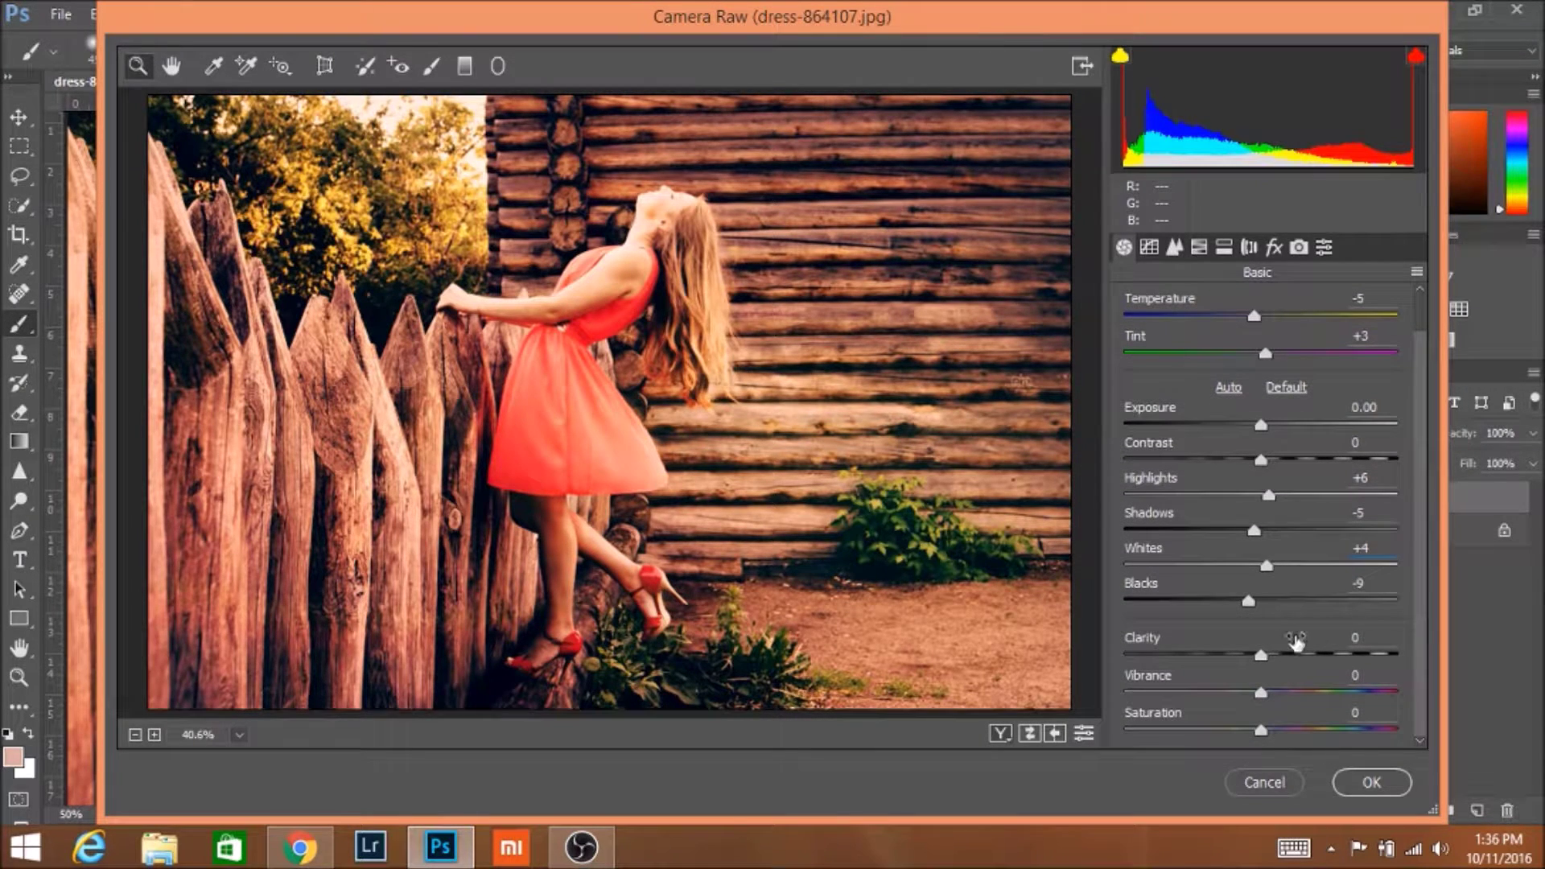
pyautogui.click(1267, 658)
pyautogui.moveTo(1261, 656); pyautogui.dragTo(1275, 662)
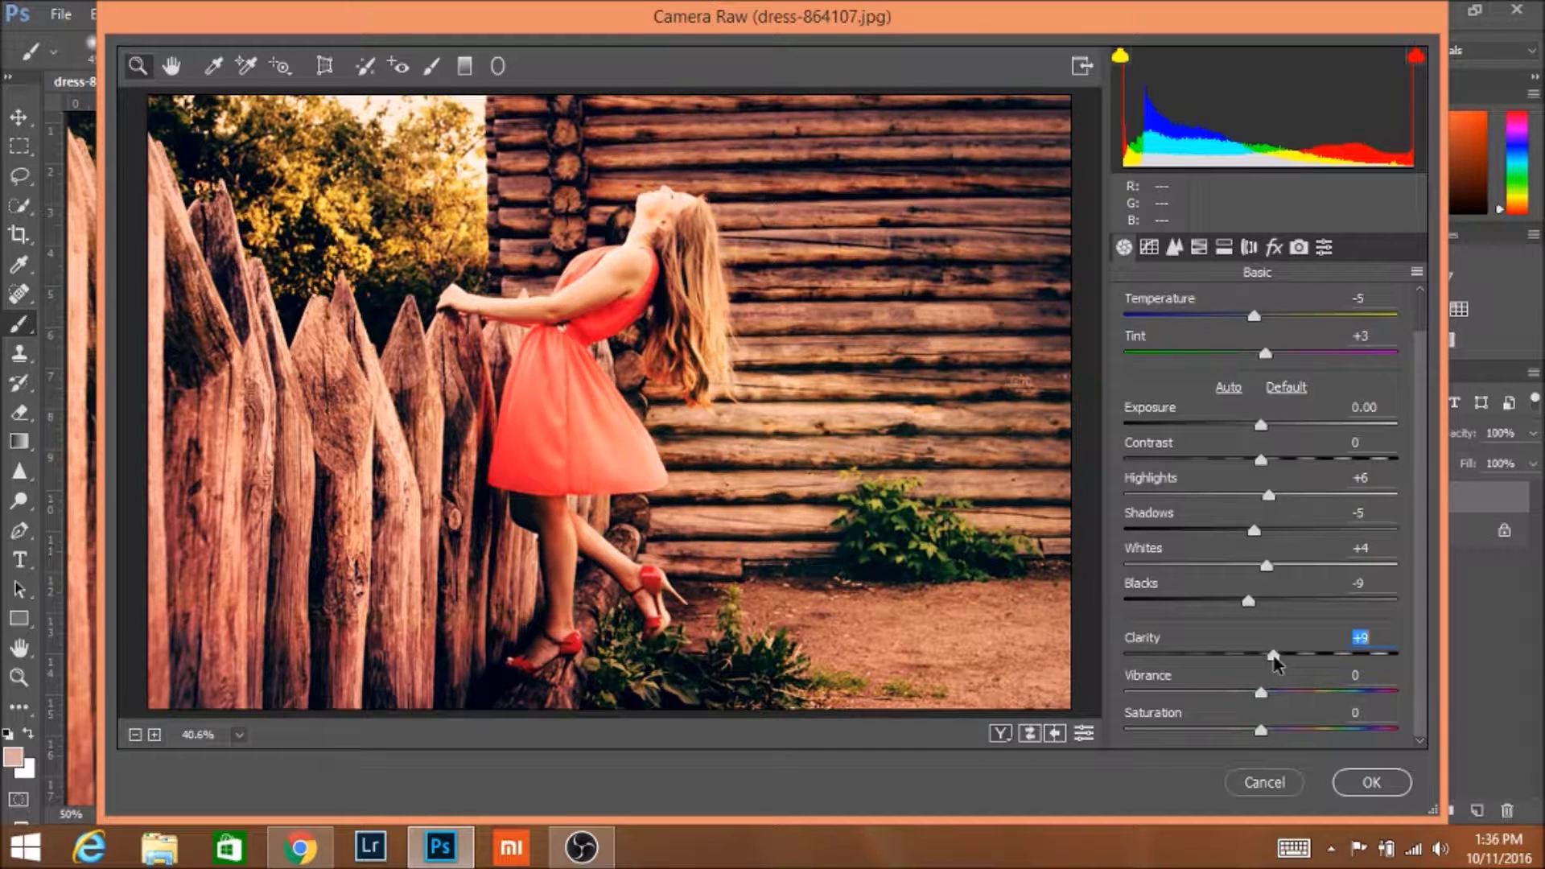
pyautogui.moveTo(1273, 656); pyautogui.dragTo(1275, 657)
# - Set the HSL Hue values to Reds +12, Oranges -6, Yellows +11, Greens +13, Aquas -8 and Blues +8
pyautogui.click(1175, 248)
pyautogui.click(1152, 252)
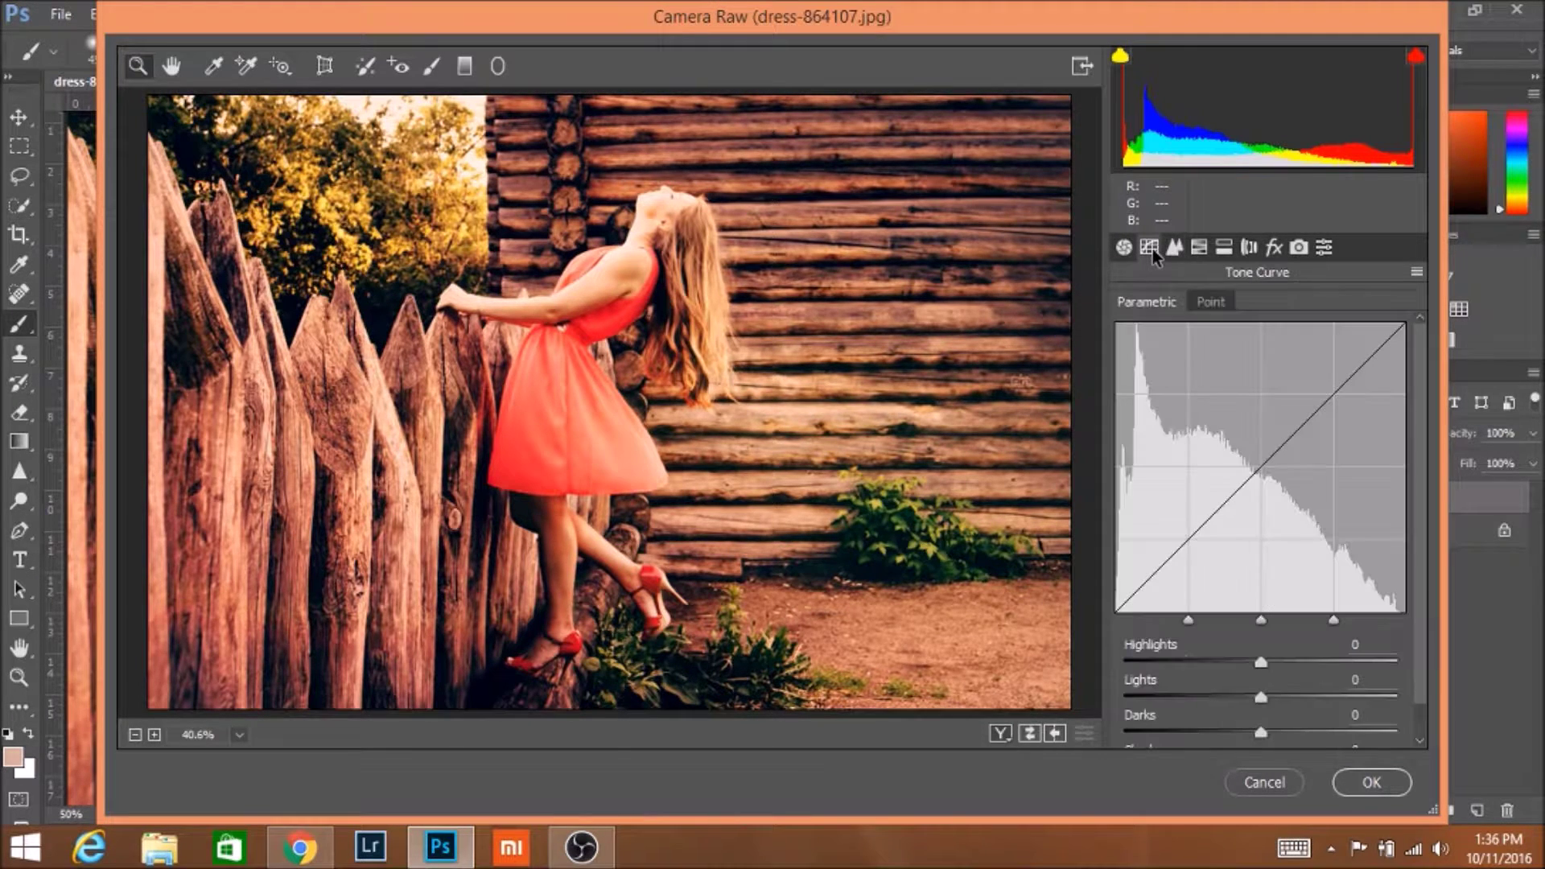
pyautogui.click(1177, 250)
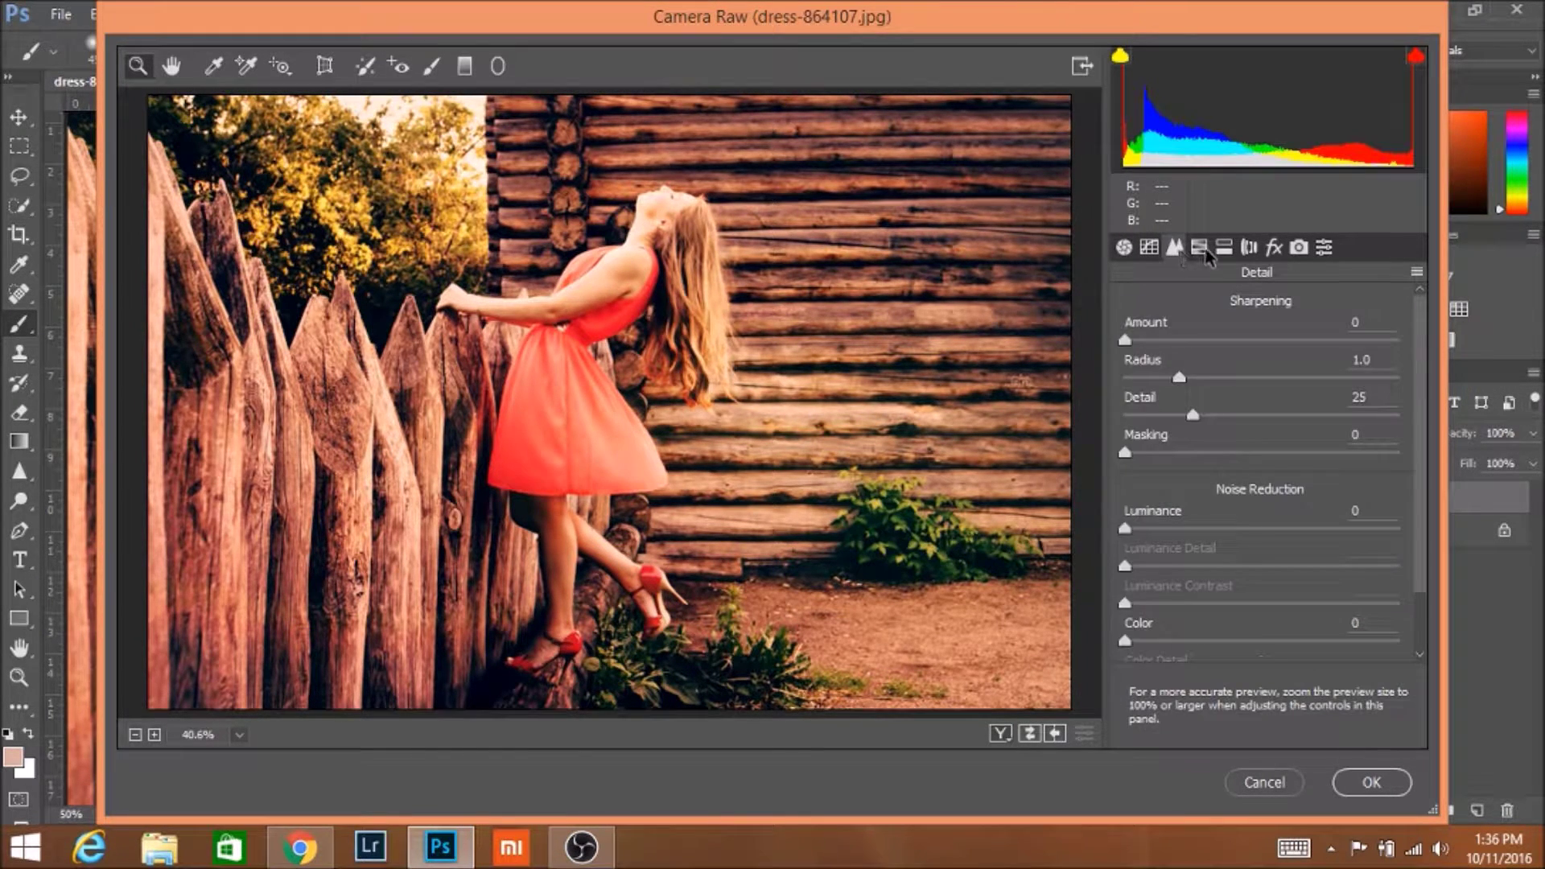
pyautogui.click(1204, 251)
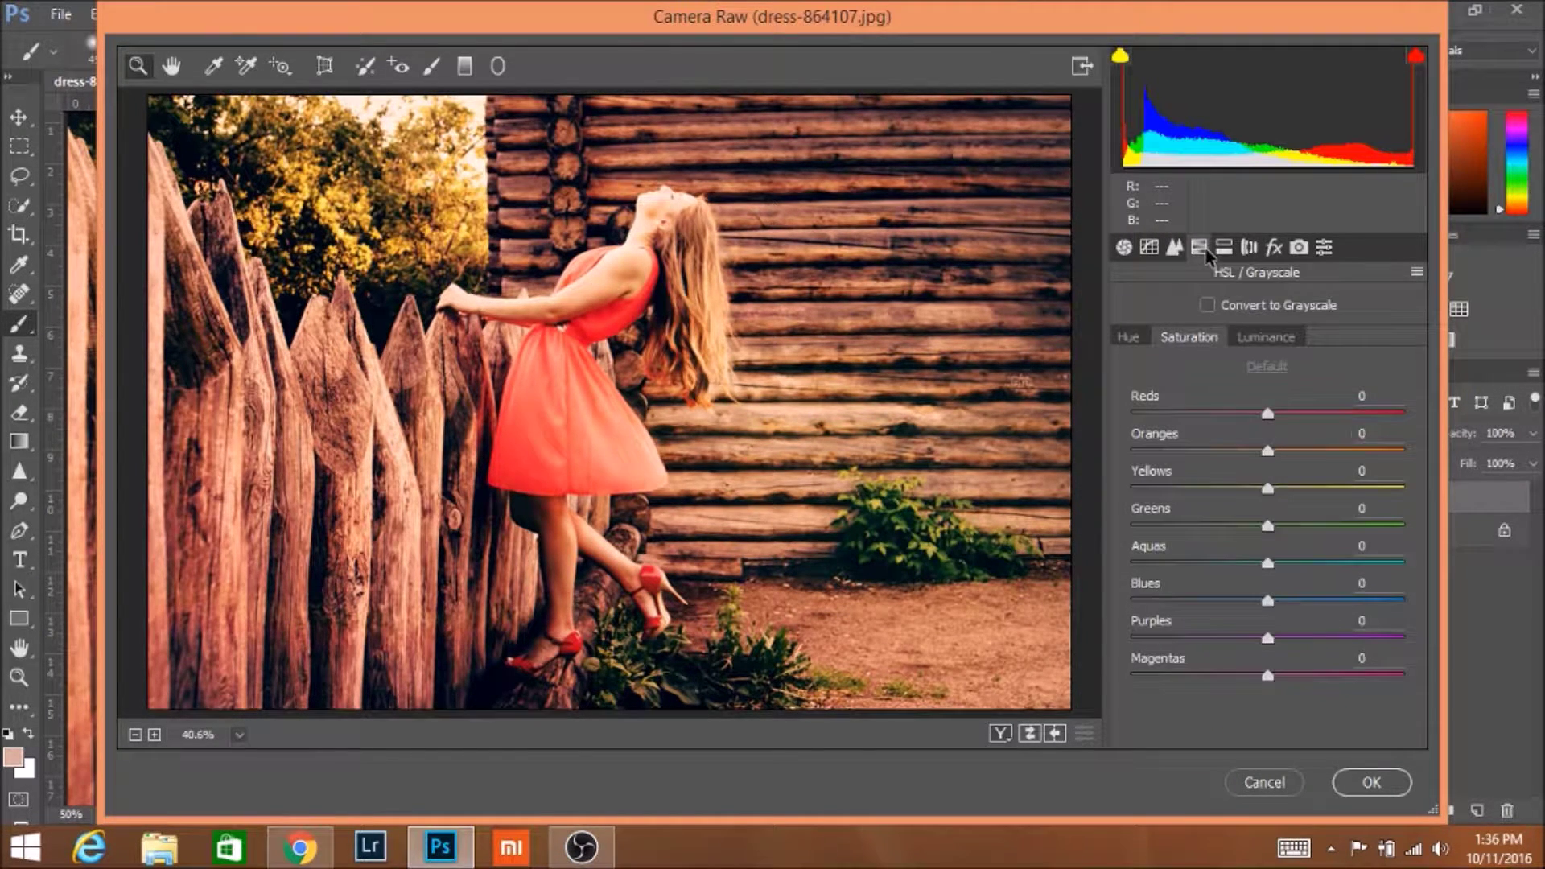
pyautogui.click(1138, 339)
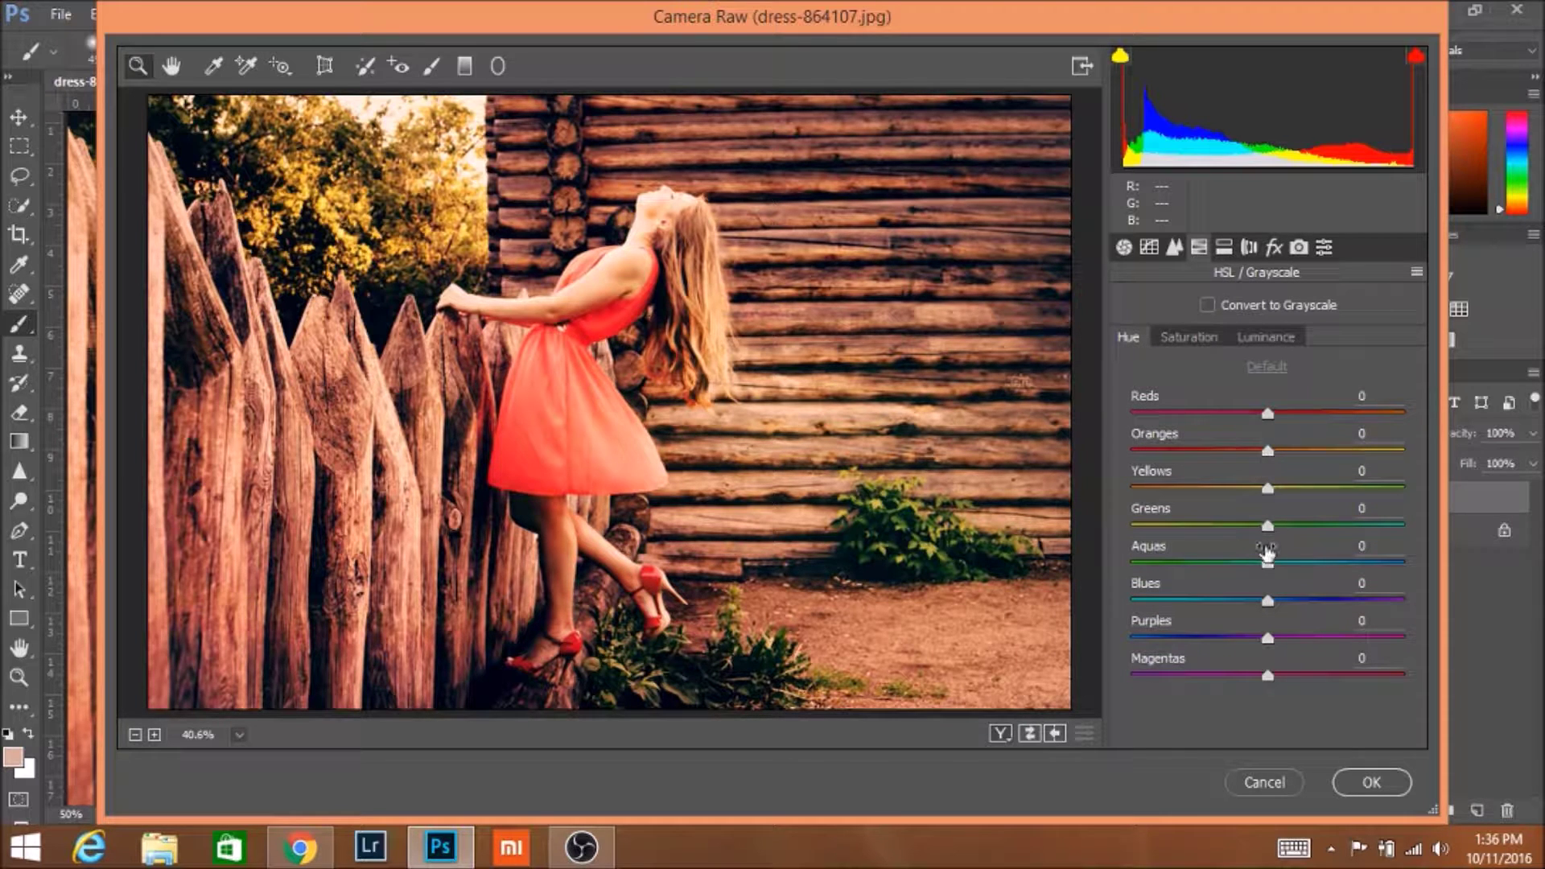
pyautogui.moveTo(1269, 530); pyautogui.dragTo(1281, 490)
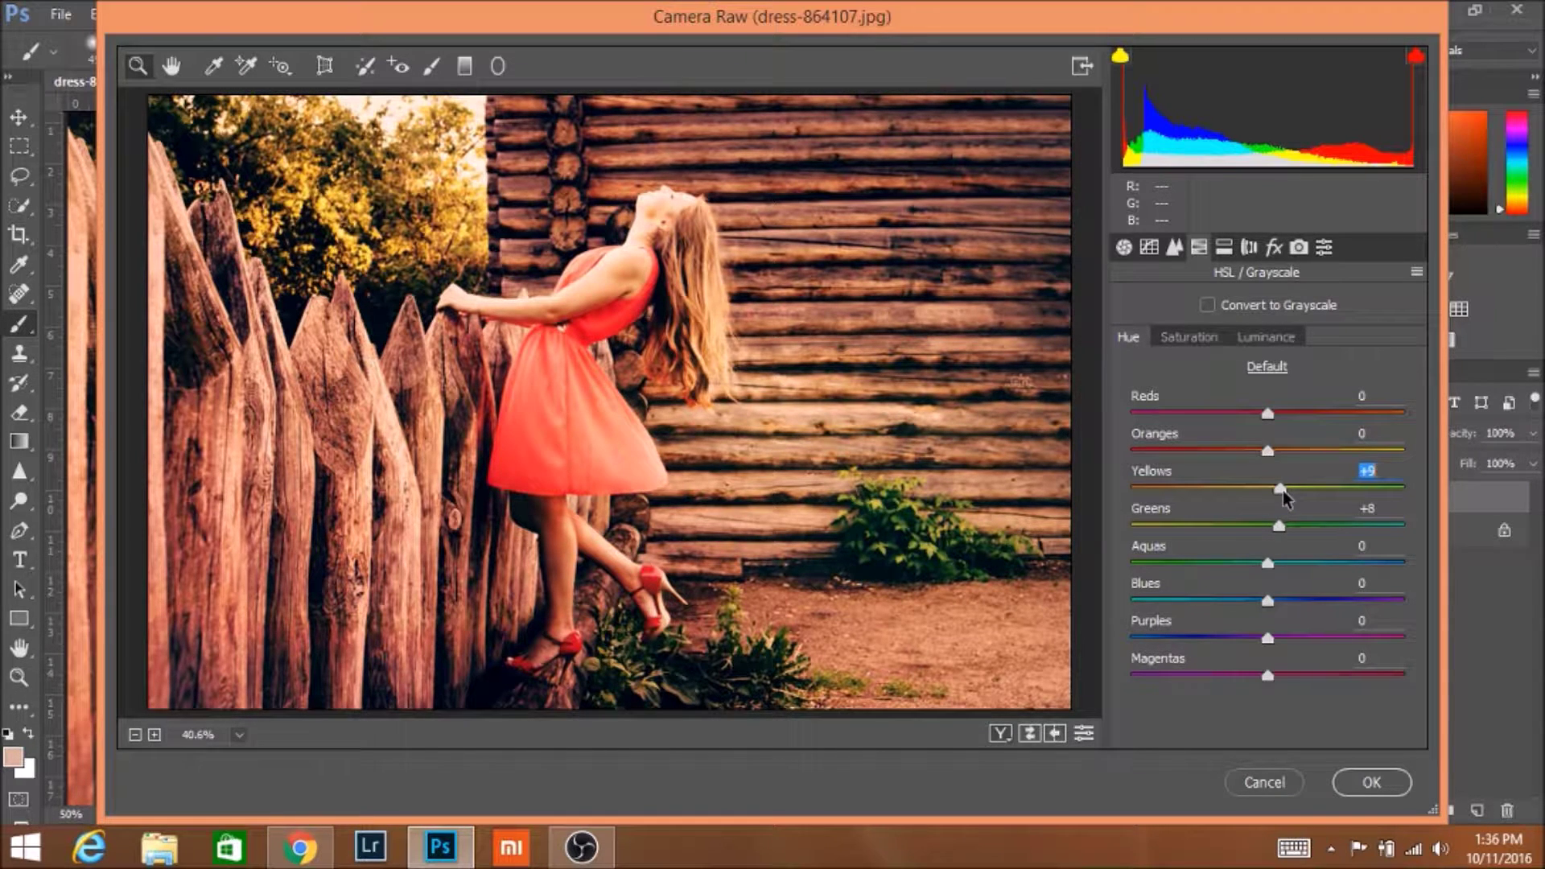
pyautogui.moveTo(1267, 414); pyautogui.dragTo(1262, 459)
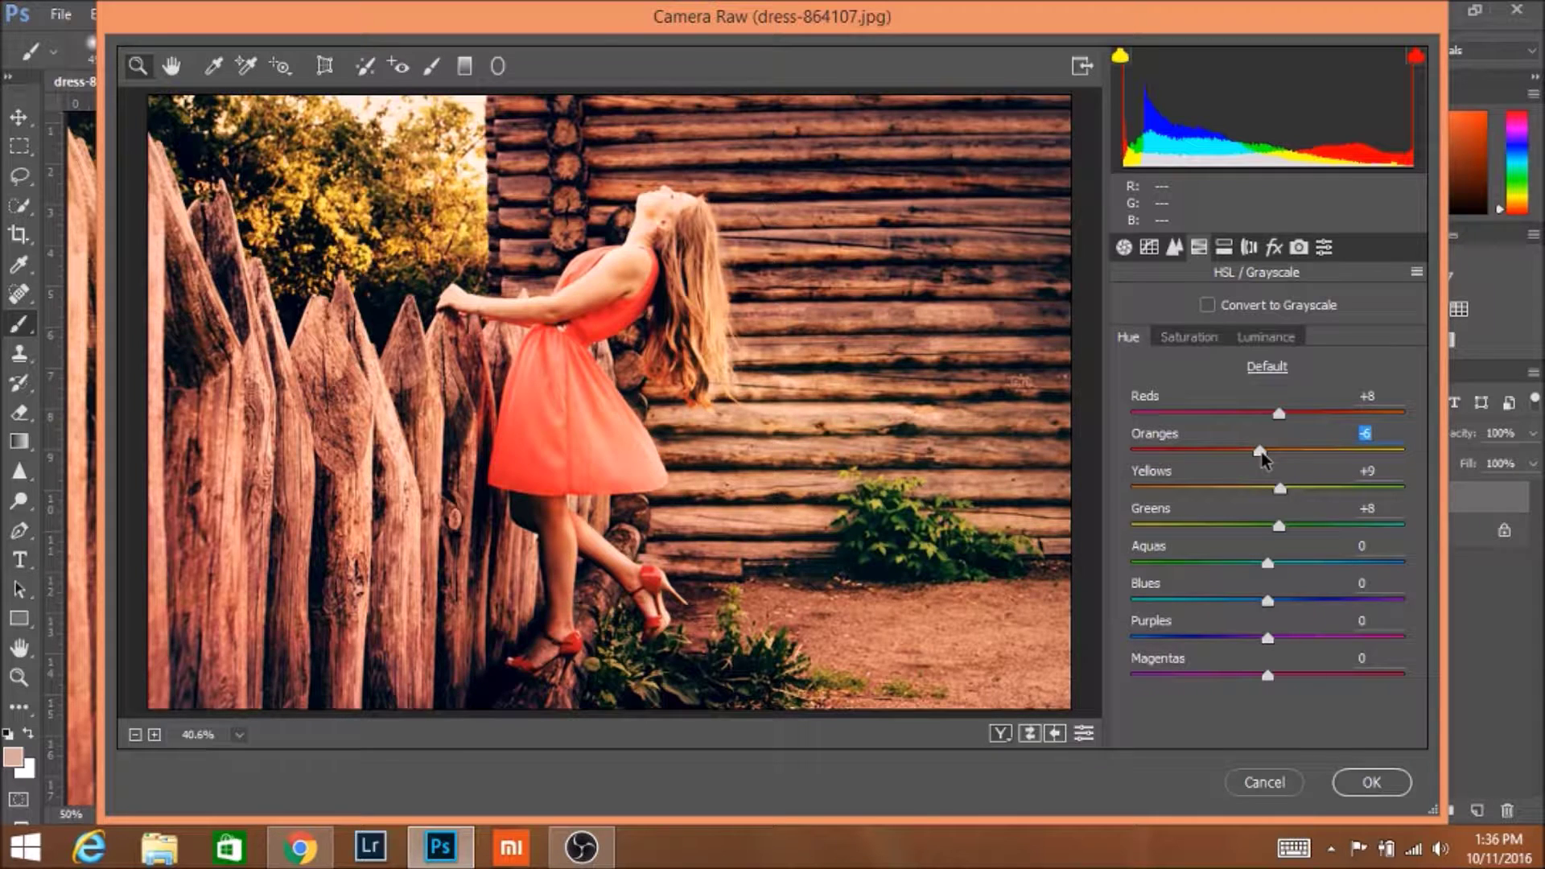
pyautogui.moveTo(1277, 419); pyautogui.dragTo(1285, 414)
pyautogui.moveTo(1265, 567); pyautogui.dragTo(1283, 489)
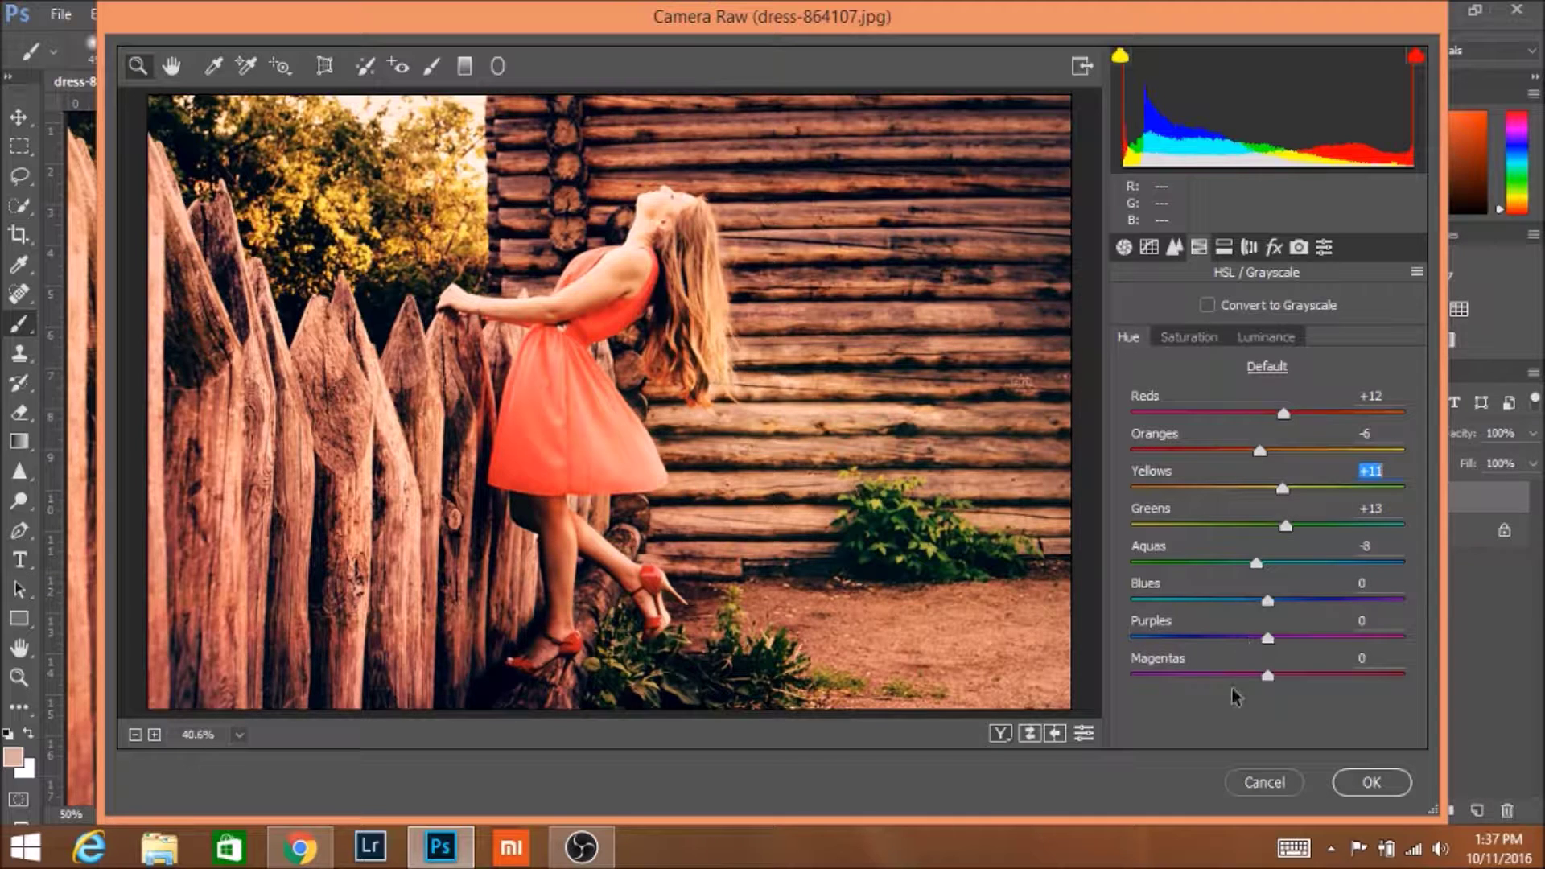
pyautogui.moveTo(1269, 605); pyautogui.dragTo(1280, 609)
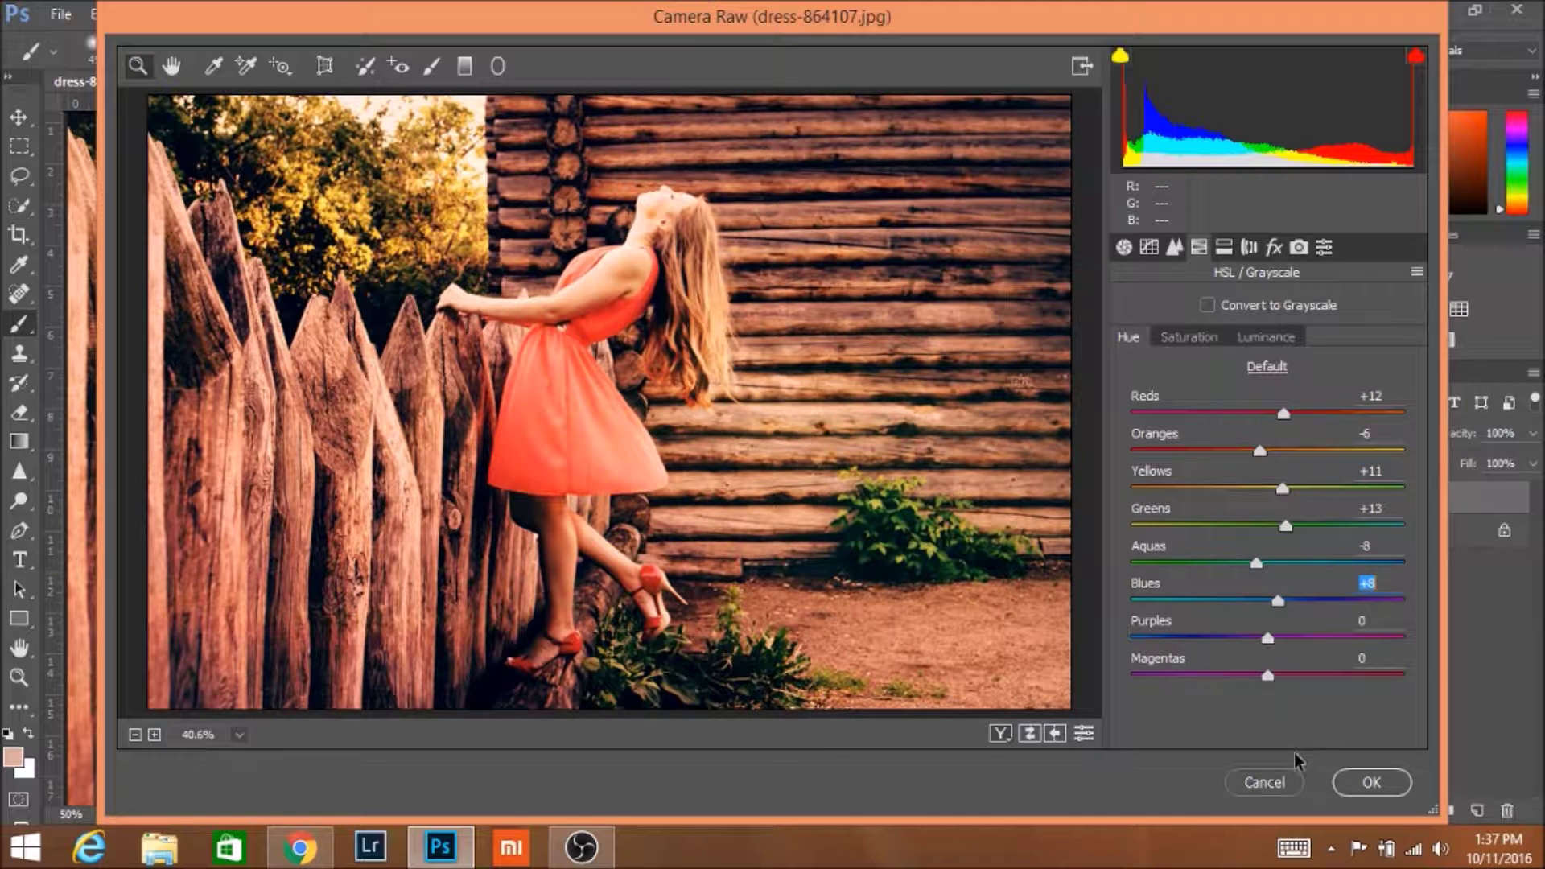
# - Set the HSL Saturation values to Greens +19, Aquas +8 and Yellows +8
pyautogui.click(1183, 336)
pyautogui.moveTo(1269, 528); pyautogui.dragTo(1281, 566)
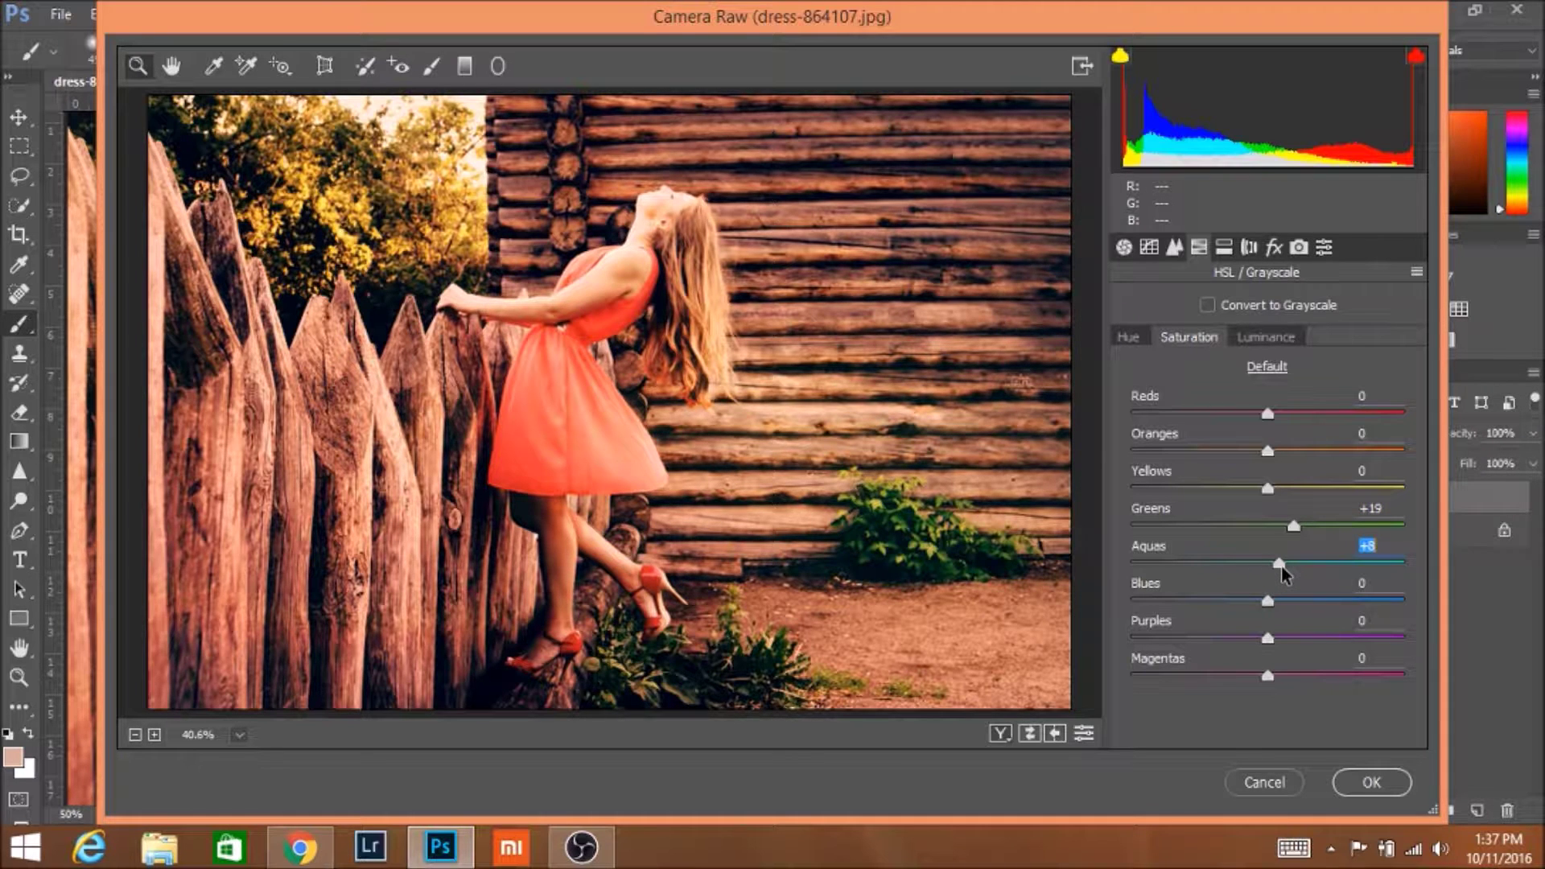
pyautogui.moveTo(1274, 491); pyautogui.dragTo(1281, 492)
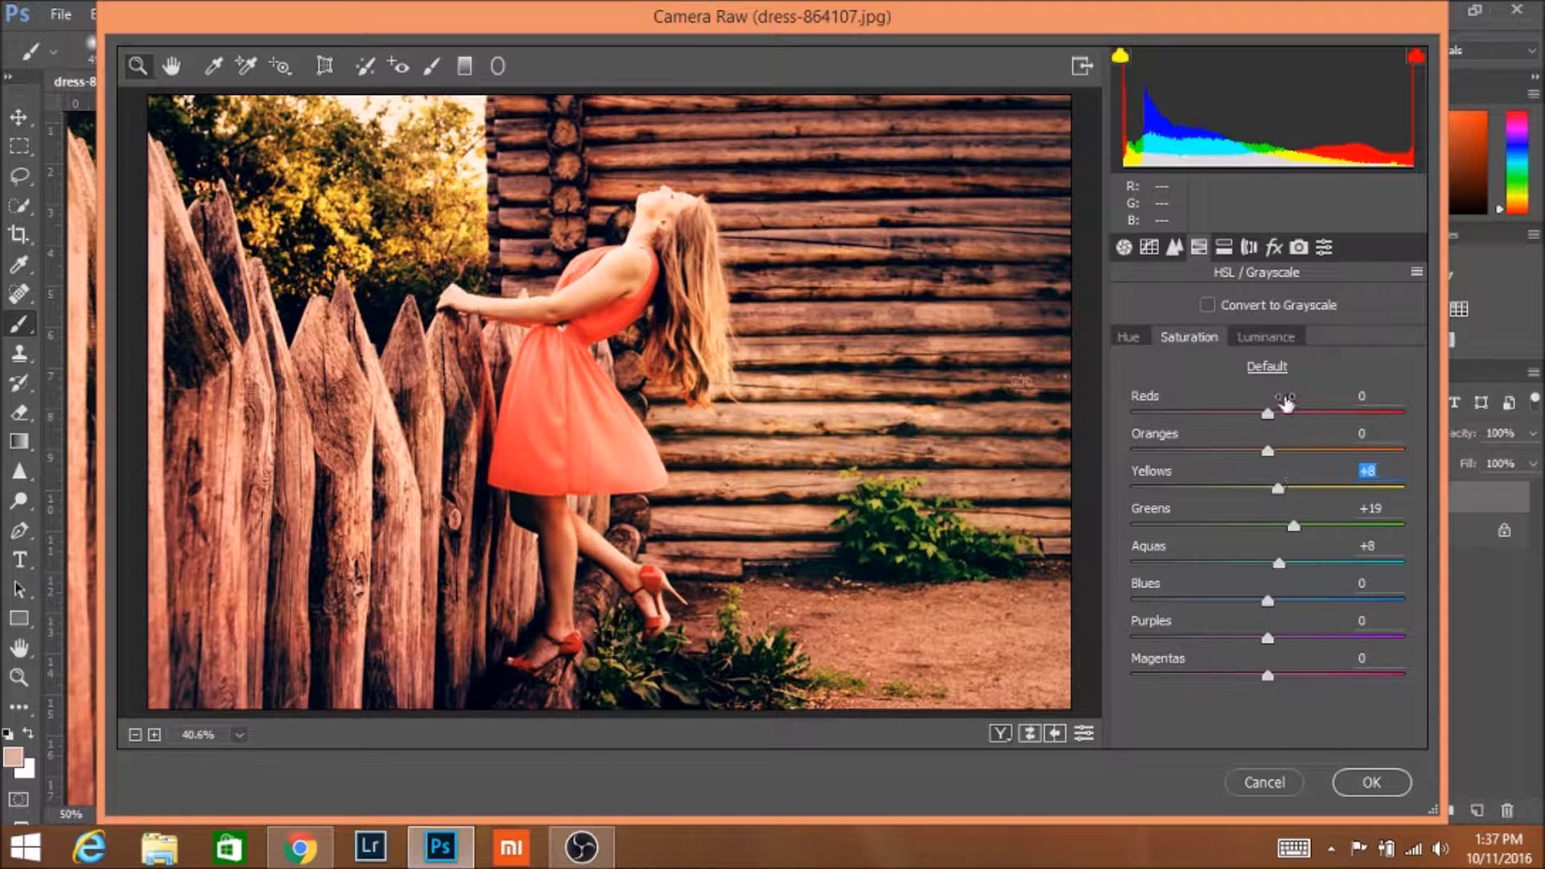
# - Raise the Dehaze amount slightly in the Effects adjustments and apply the Camera Raw Filter
pyautogui.click(1224, 246)
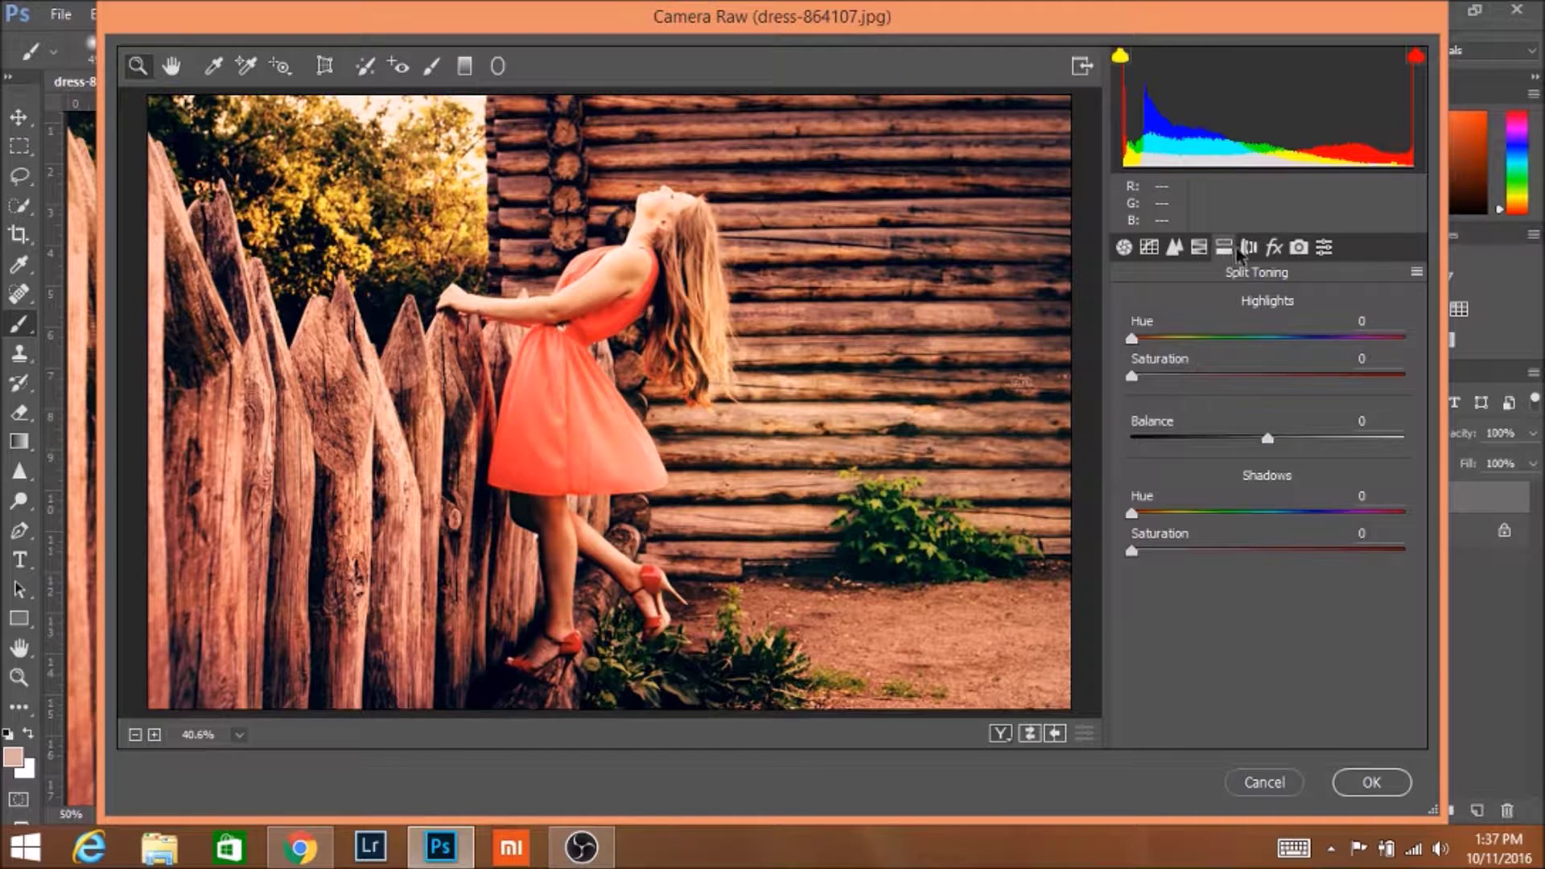
pyautogui.click(1275, 248)
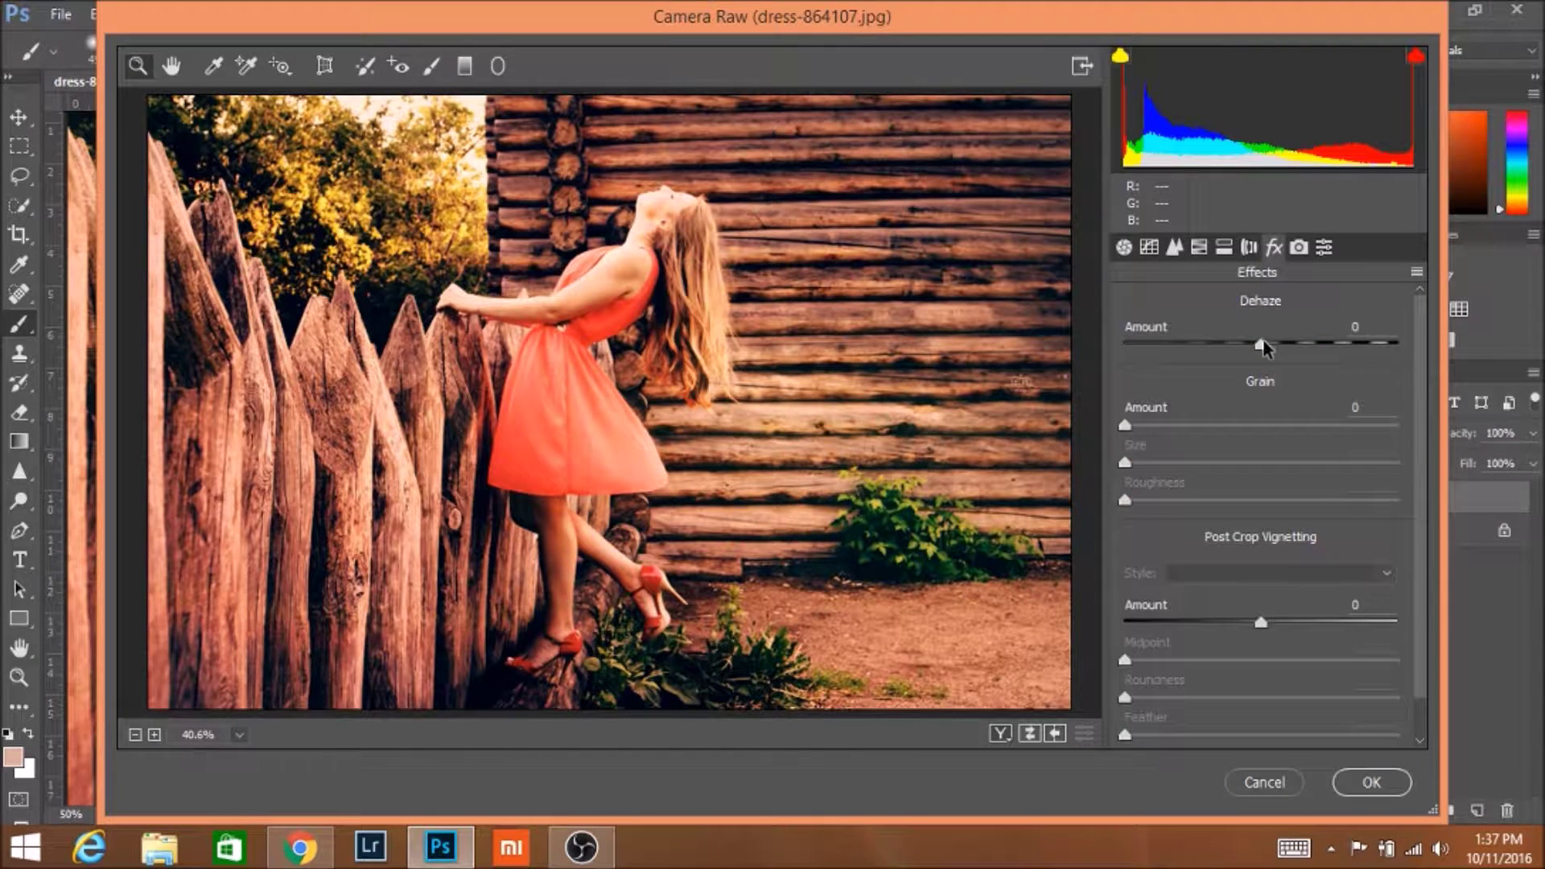
pyautogui.moveTo(1261, 345)
pyautogui.mouseDown()
pyautogui.moveTo(1211, 348)
pyautogui.moveTo(1287, 348)
pyautogui.moveTo(1243, 351)
pyautogui.moveTo(1266, 354)
pyautogui.mouseUp()
pyautogui.click(1365, 785)
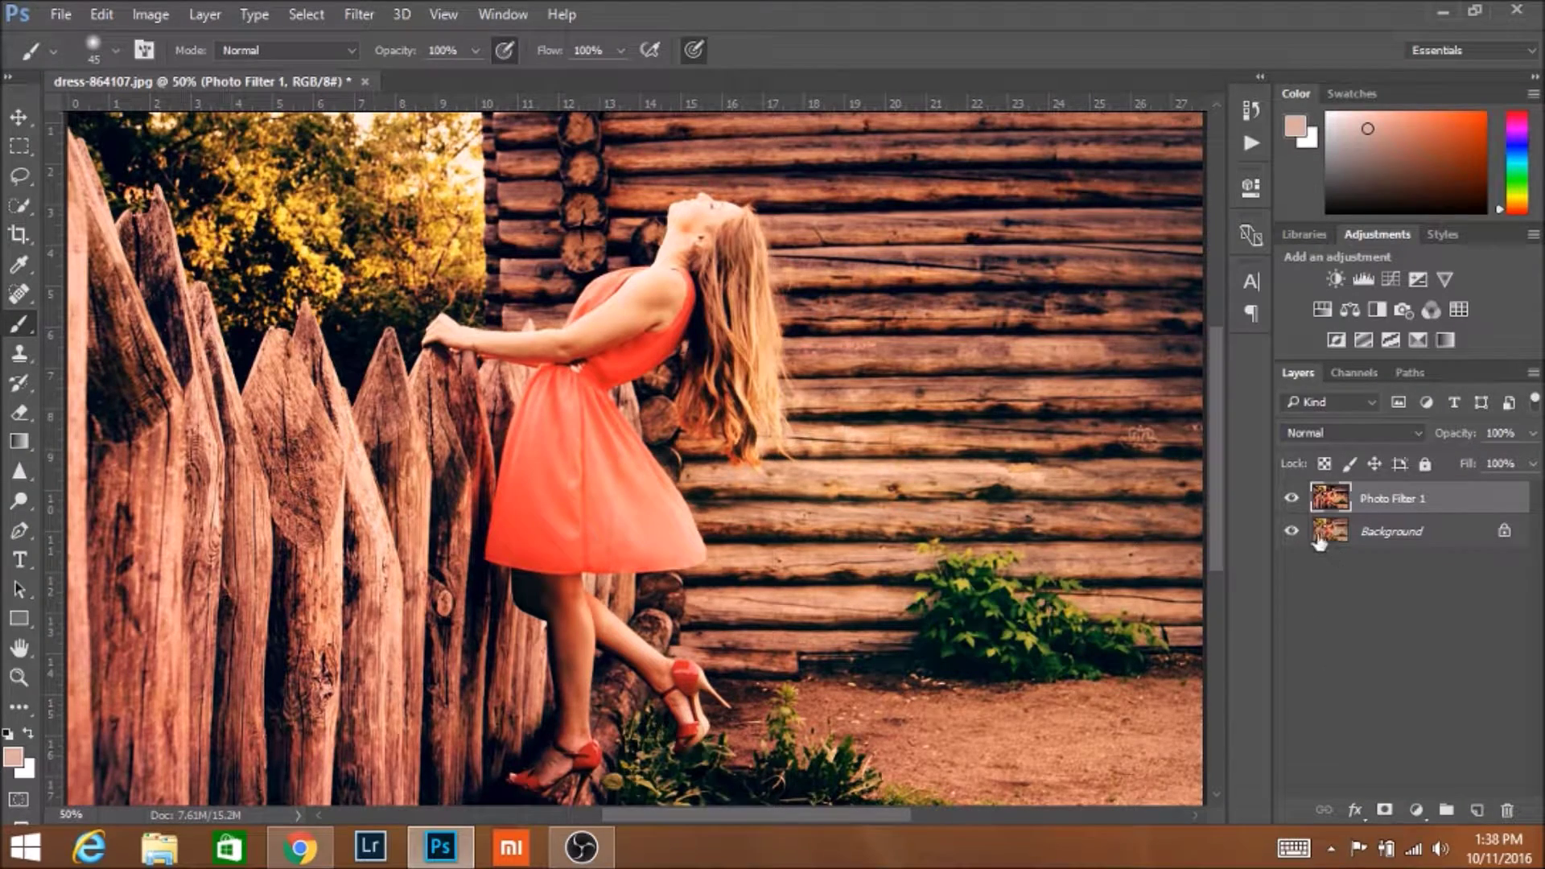
# - Compare the graded layer with the original photo and add a new empty layer above it
pyautogui.click(1294, 499)
pyautogui.click(1294, 499)
pyautogui.click(1475, 812)
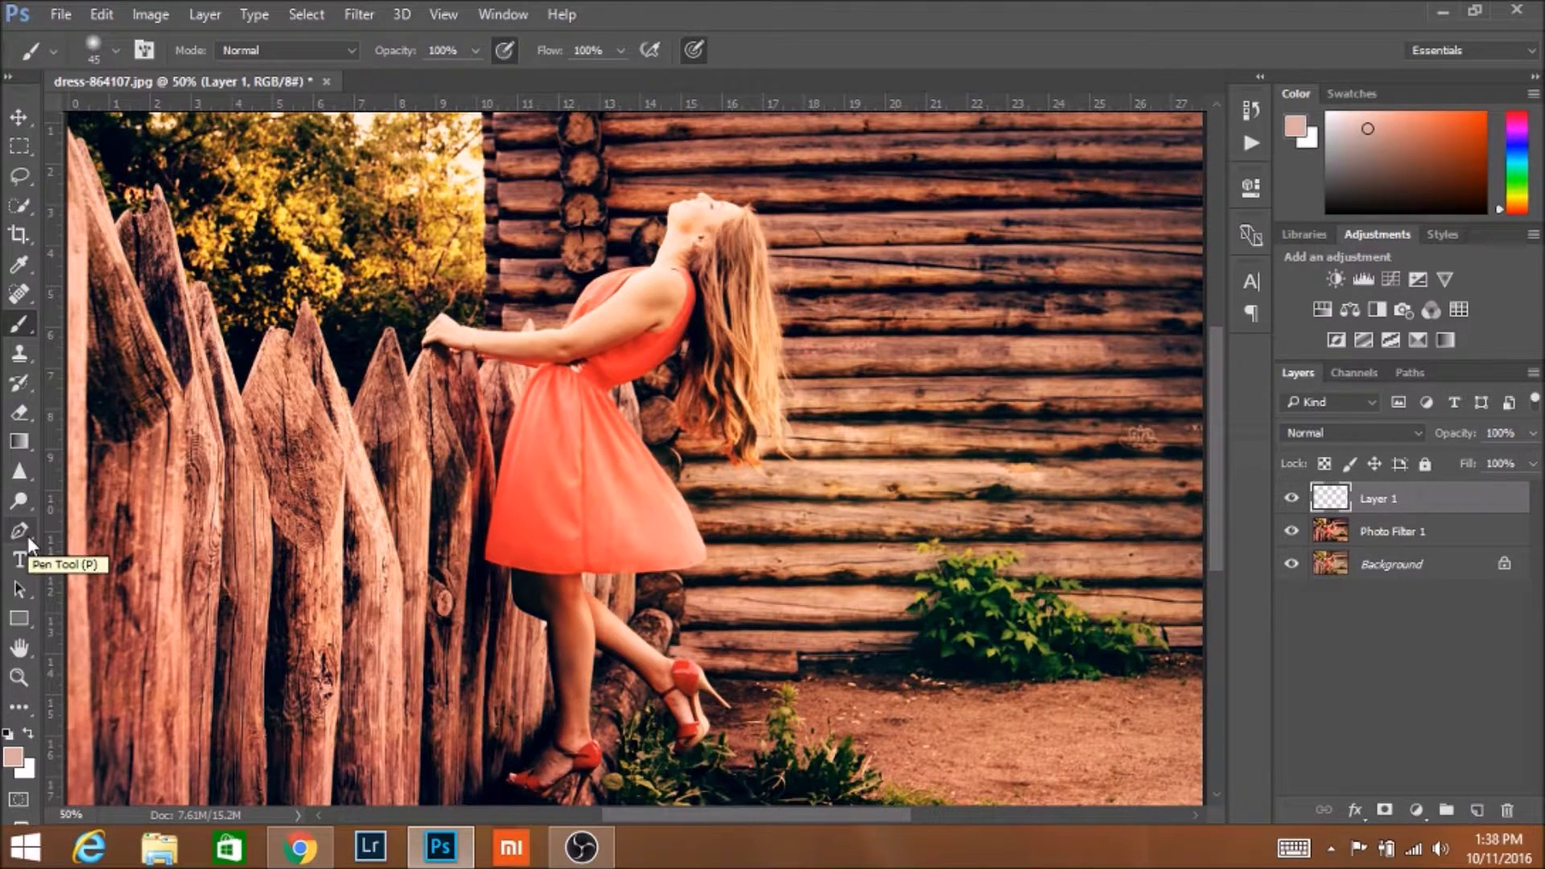
# - Reset the default colors and set the foreground color to the dark gray #494646
pyautogui.click(8, 732)
pyautogui.click(34, 728)
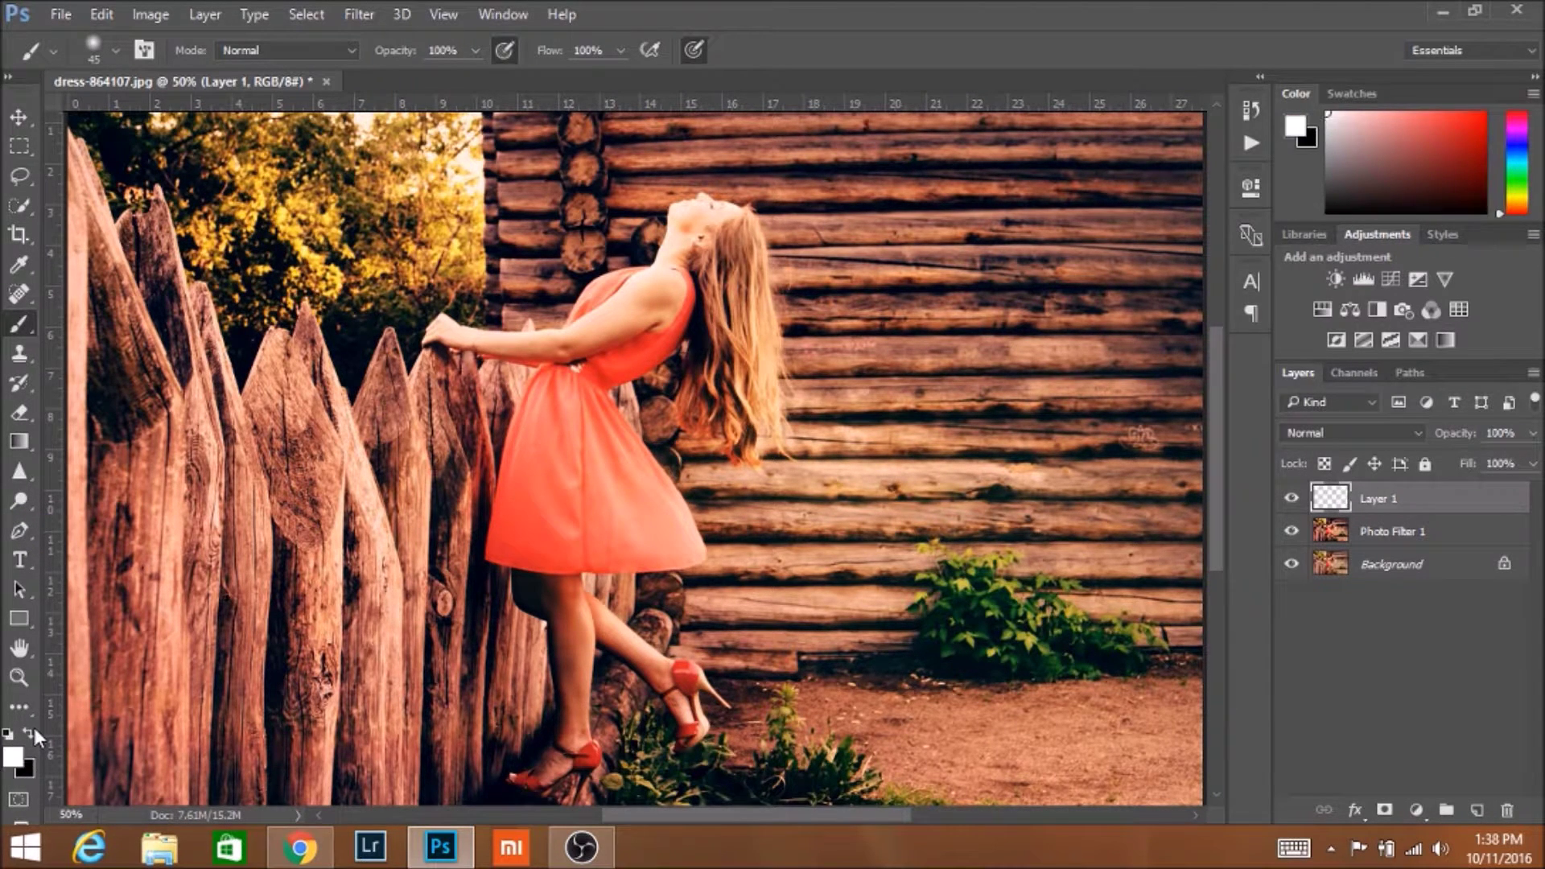
pyautogui.click(28, 732)
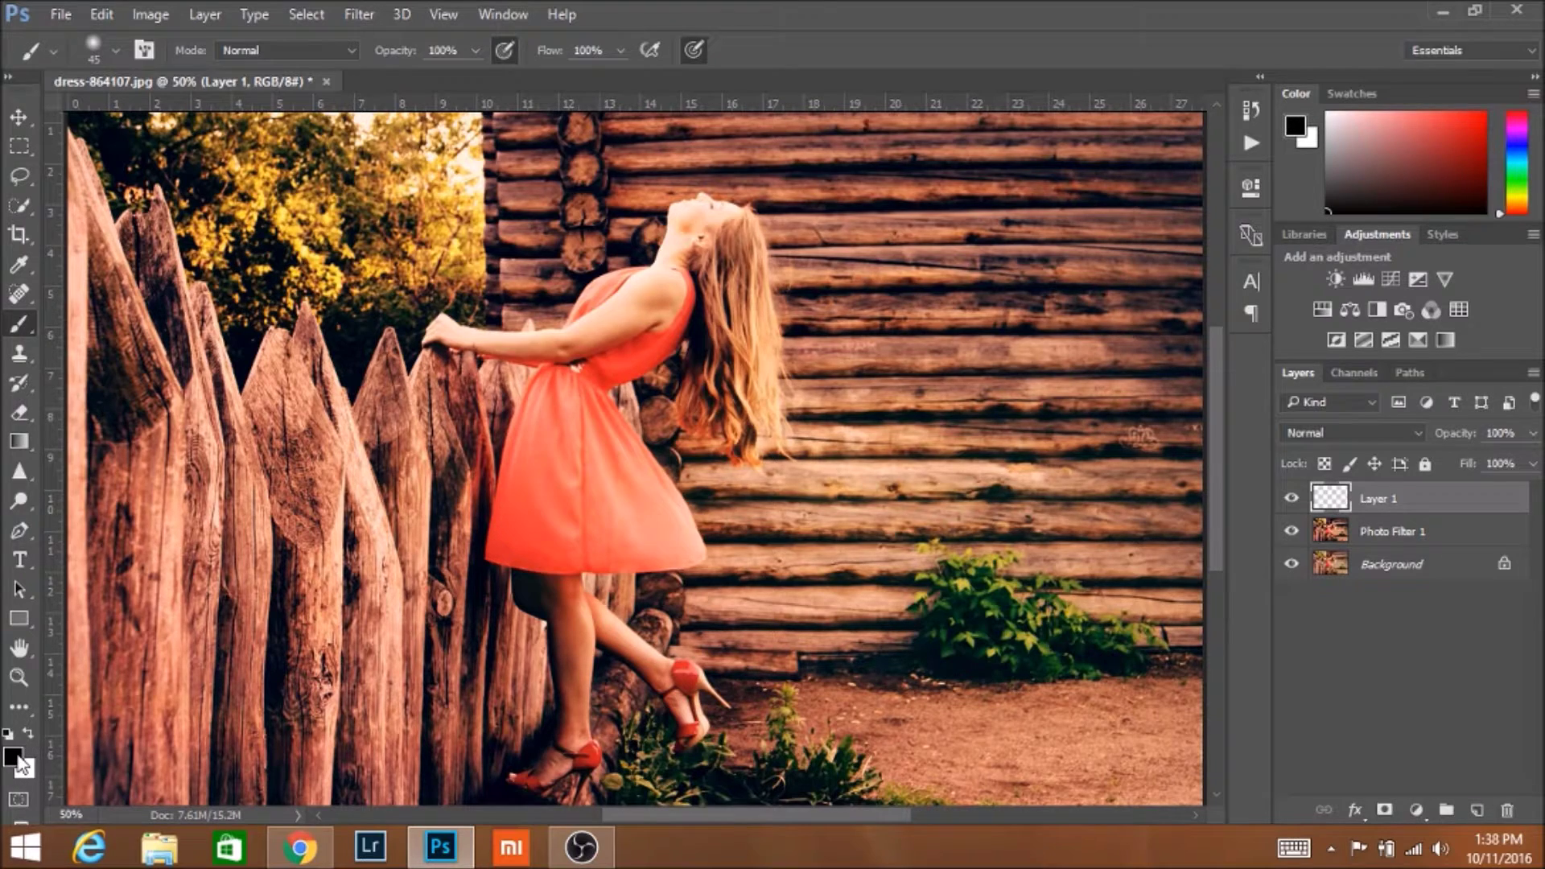
pyautogui.click(13, 755)
pyautogui.click(491, 404)
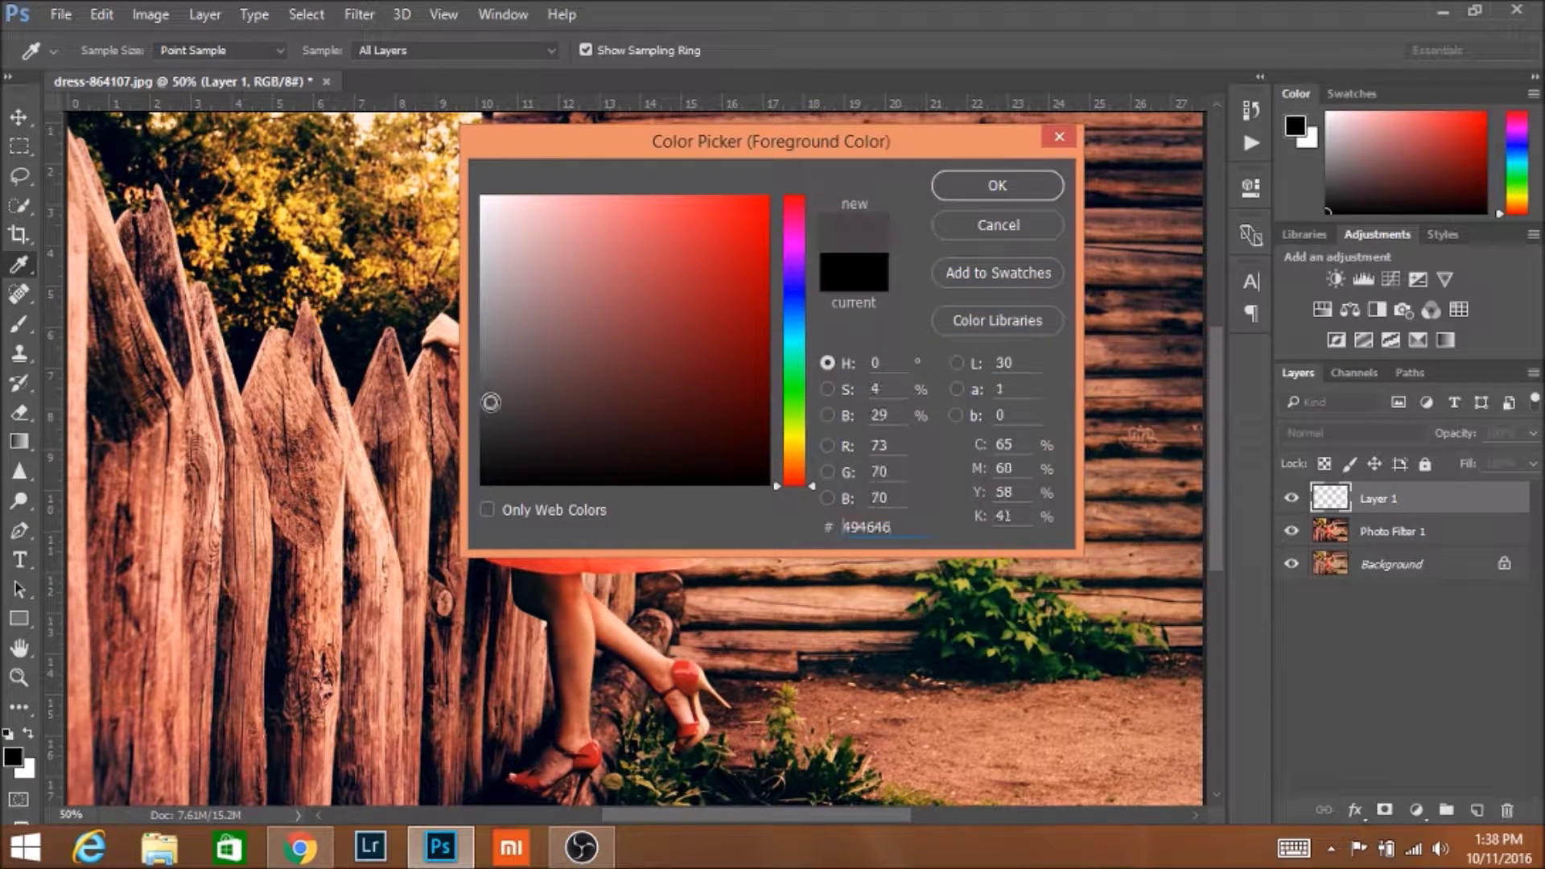
pyautogui.click(999, 187)
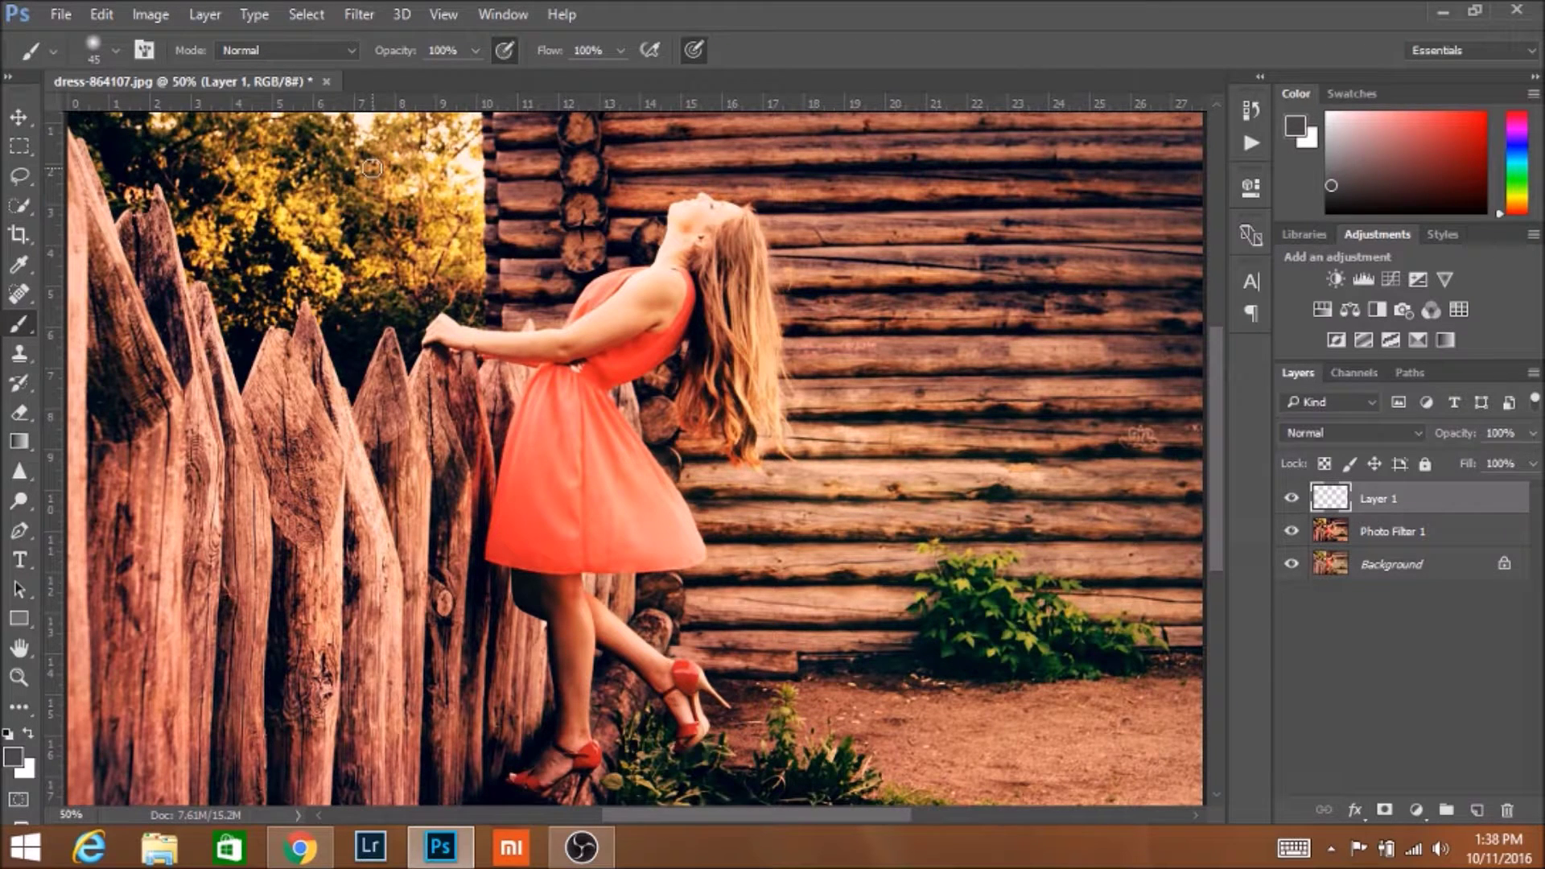
# - Enlarge the brush to 150 and paint a dark gray patch over the trees and sky on the empty layer
pyautogui.press(']')
pyautogui.press(']')
pyautogui.press(']')
pyautogui.press(']')
pyautogui.press(']')
pyautogui.press(']')
pyautogui.press(']')
pyautogui.press(']')
pyautogui.moveTo(352, 177)
pyautogui.mouseDown()
pyautogui.moveTo(413, 153)
pyautogui.moveTo(266, 181)
pyautogui.moveTo(405, 214)
pyautogui.moveTo(442, 181)
pyautogui.moveTo(427, 201)
pyautogui.moveTo(397, 172)
pyautogui.mouseUp()
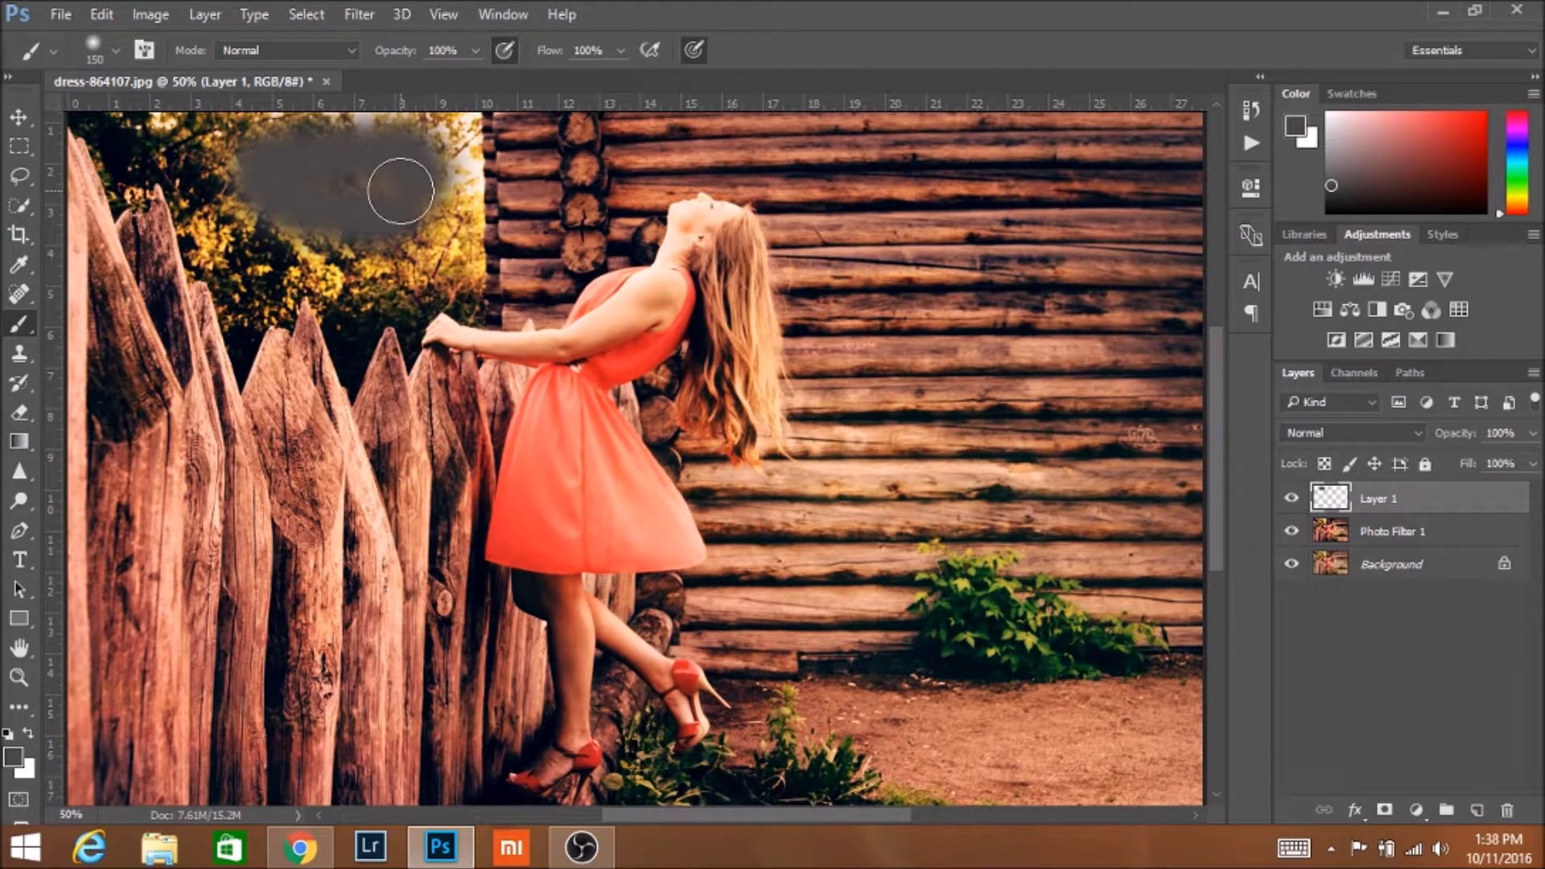
# - Blur the painted gray patch with a Gaussian Blur radius of 127.3 pixels
pyautogui.click(359, 14)
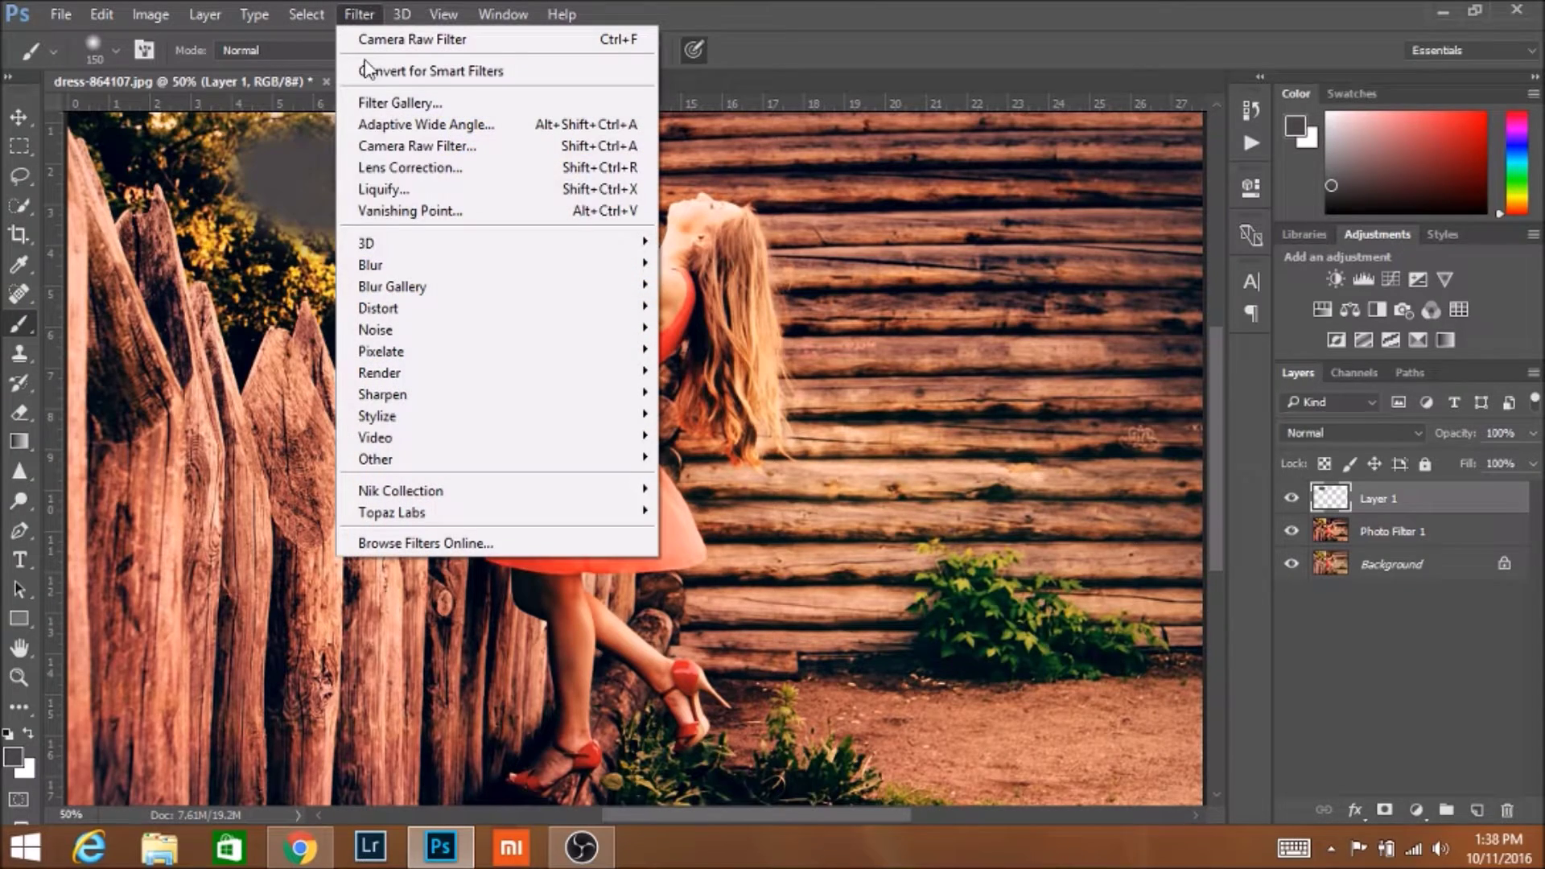
pyautogui.moveTo(374, 273)
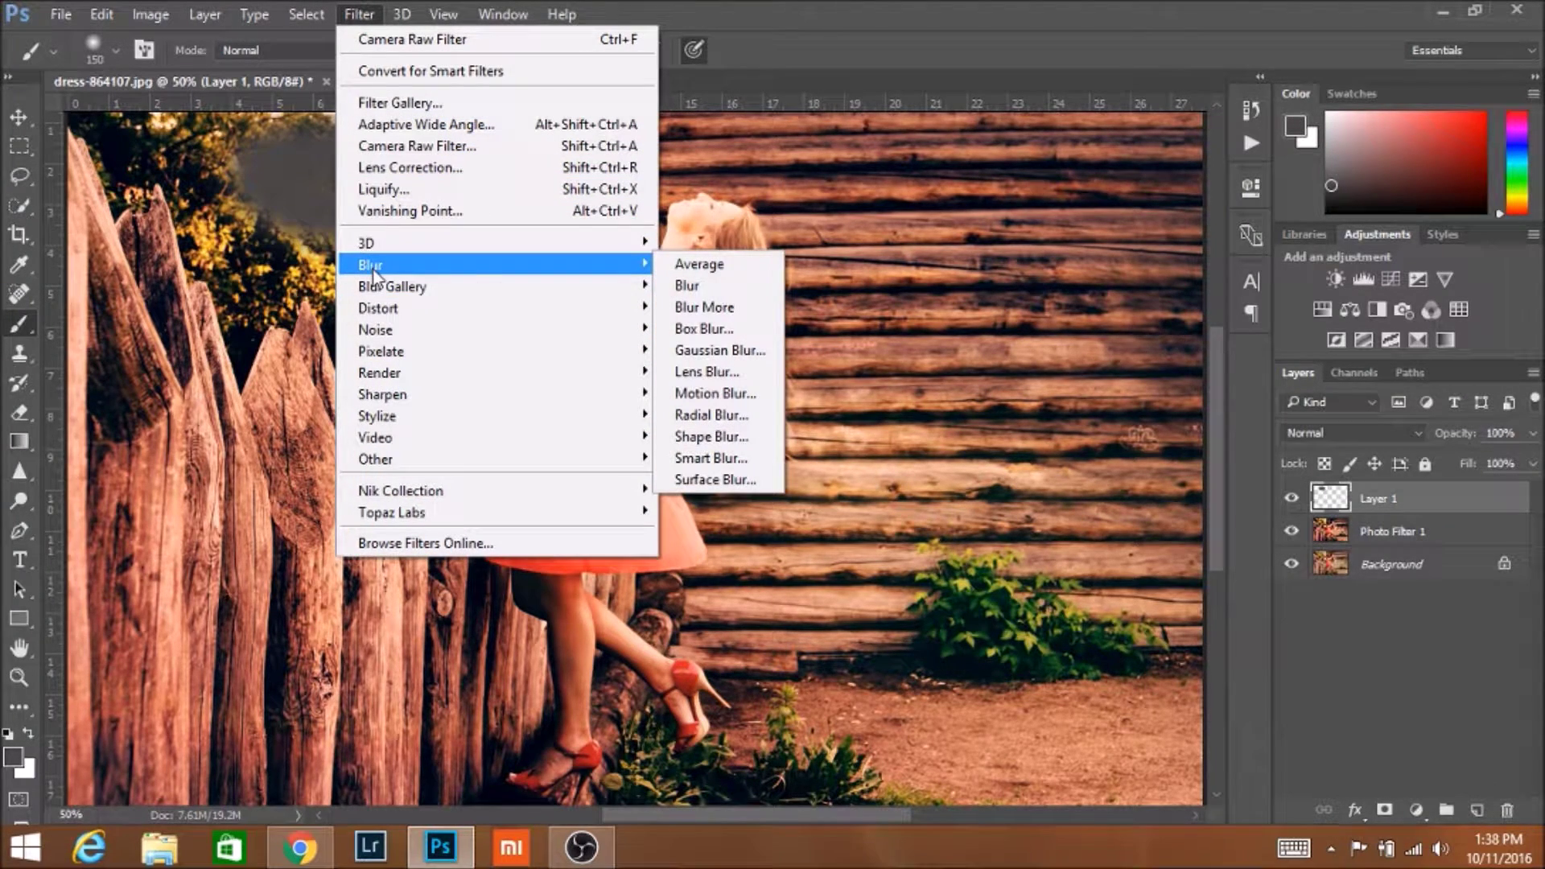
pyautogui.click(682, 351)
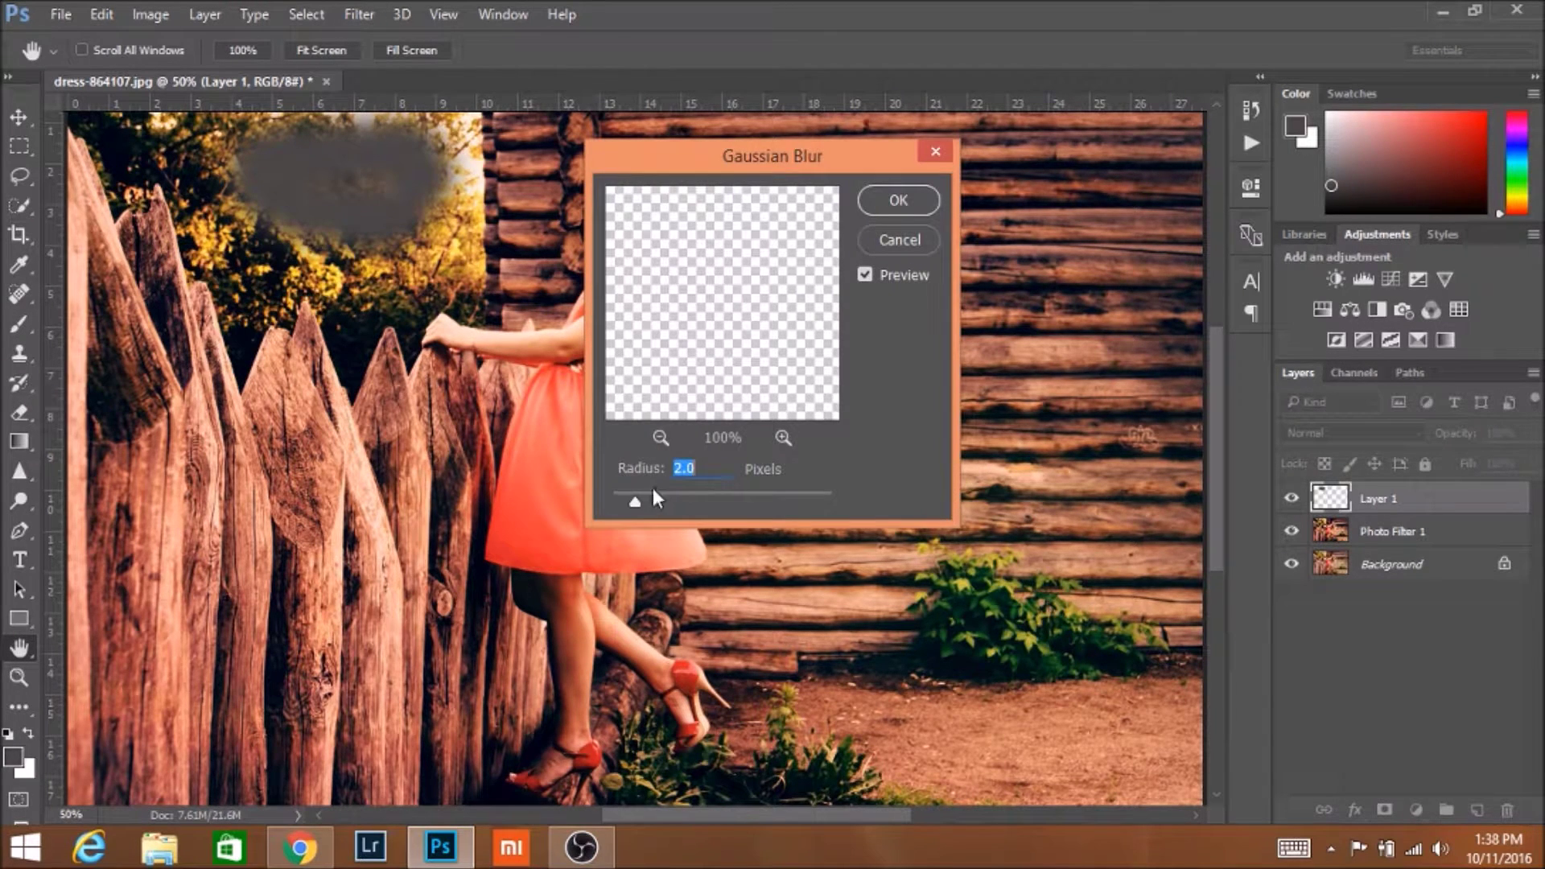
pyautogui.moveTo(638, 503); pyautogui.dragTo(798, 517)
pyautogui.moveTo(800, 506); pyautogui.dragTo(753, 499)
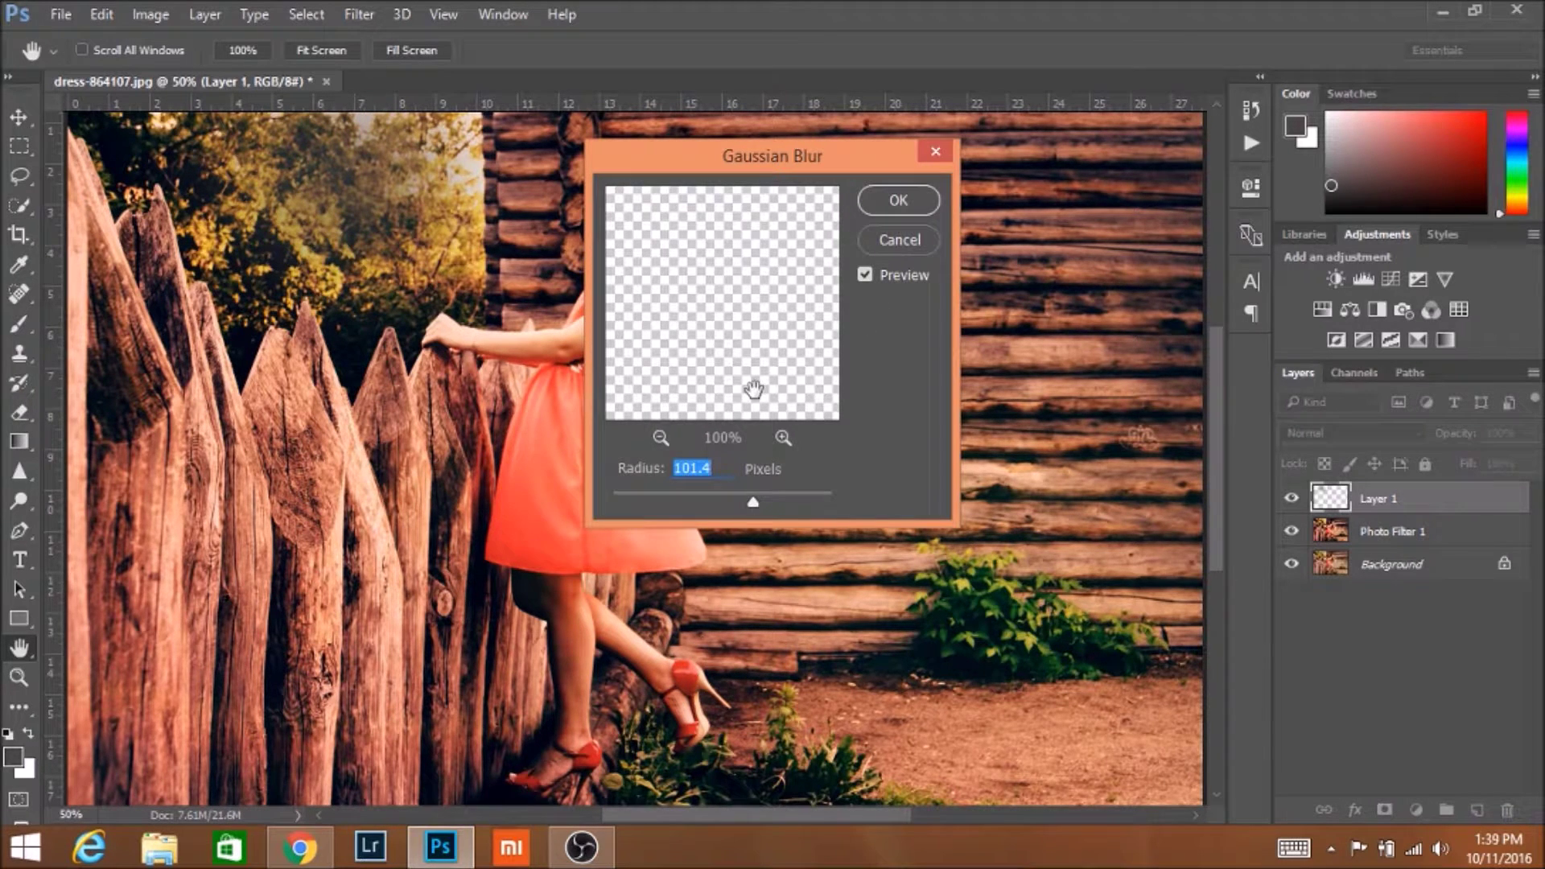
pyautogui.moveTo(753, 504); pyautogui.dragTo(763, 506)
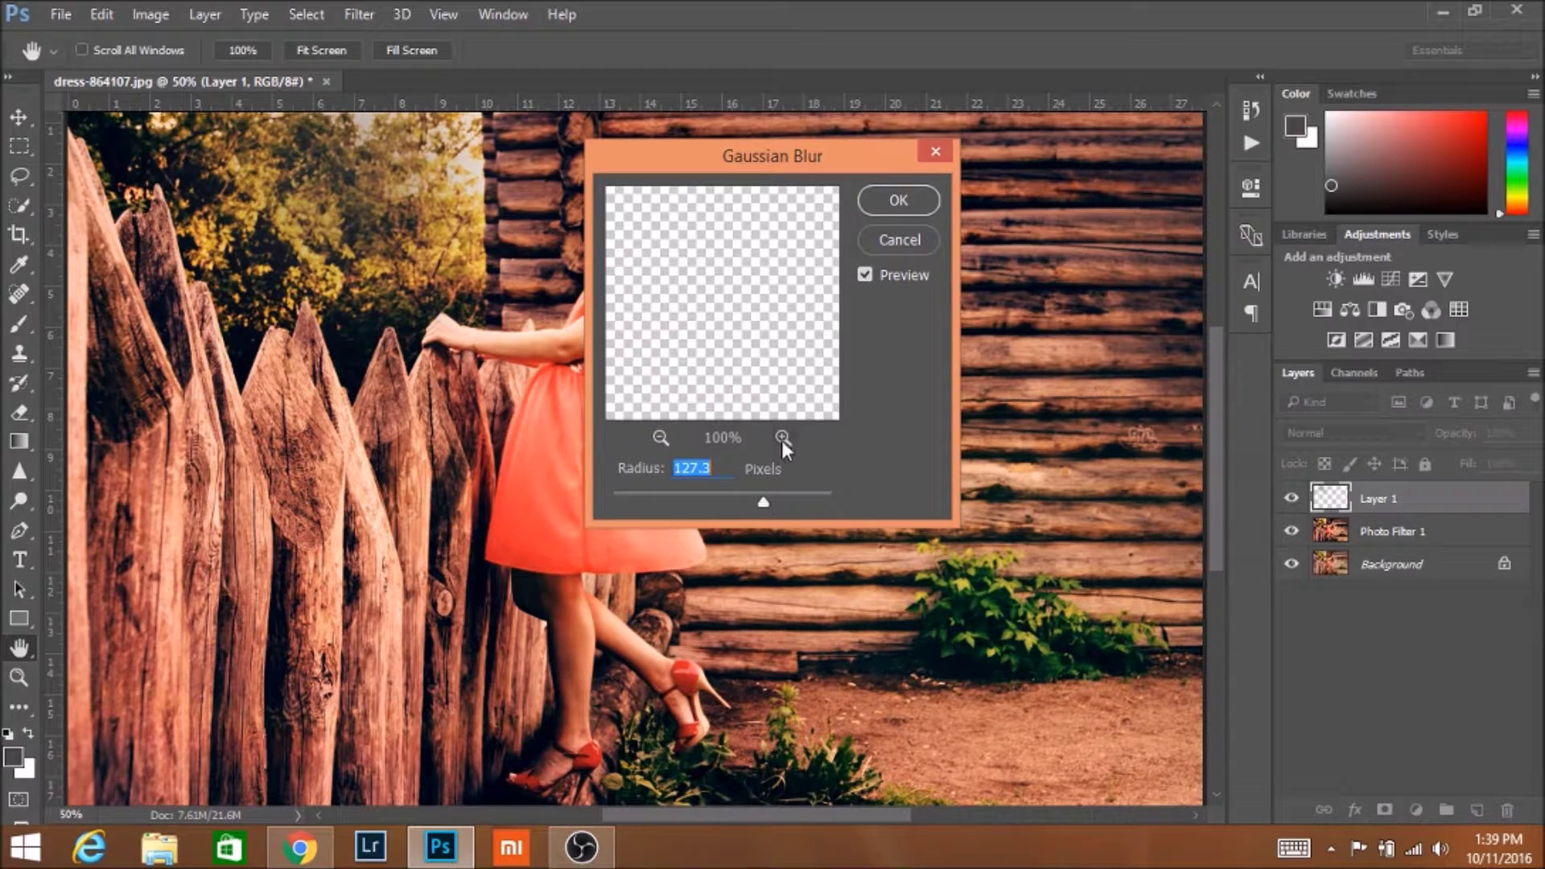
pyautogui.click(868, 205)
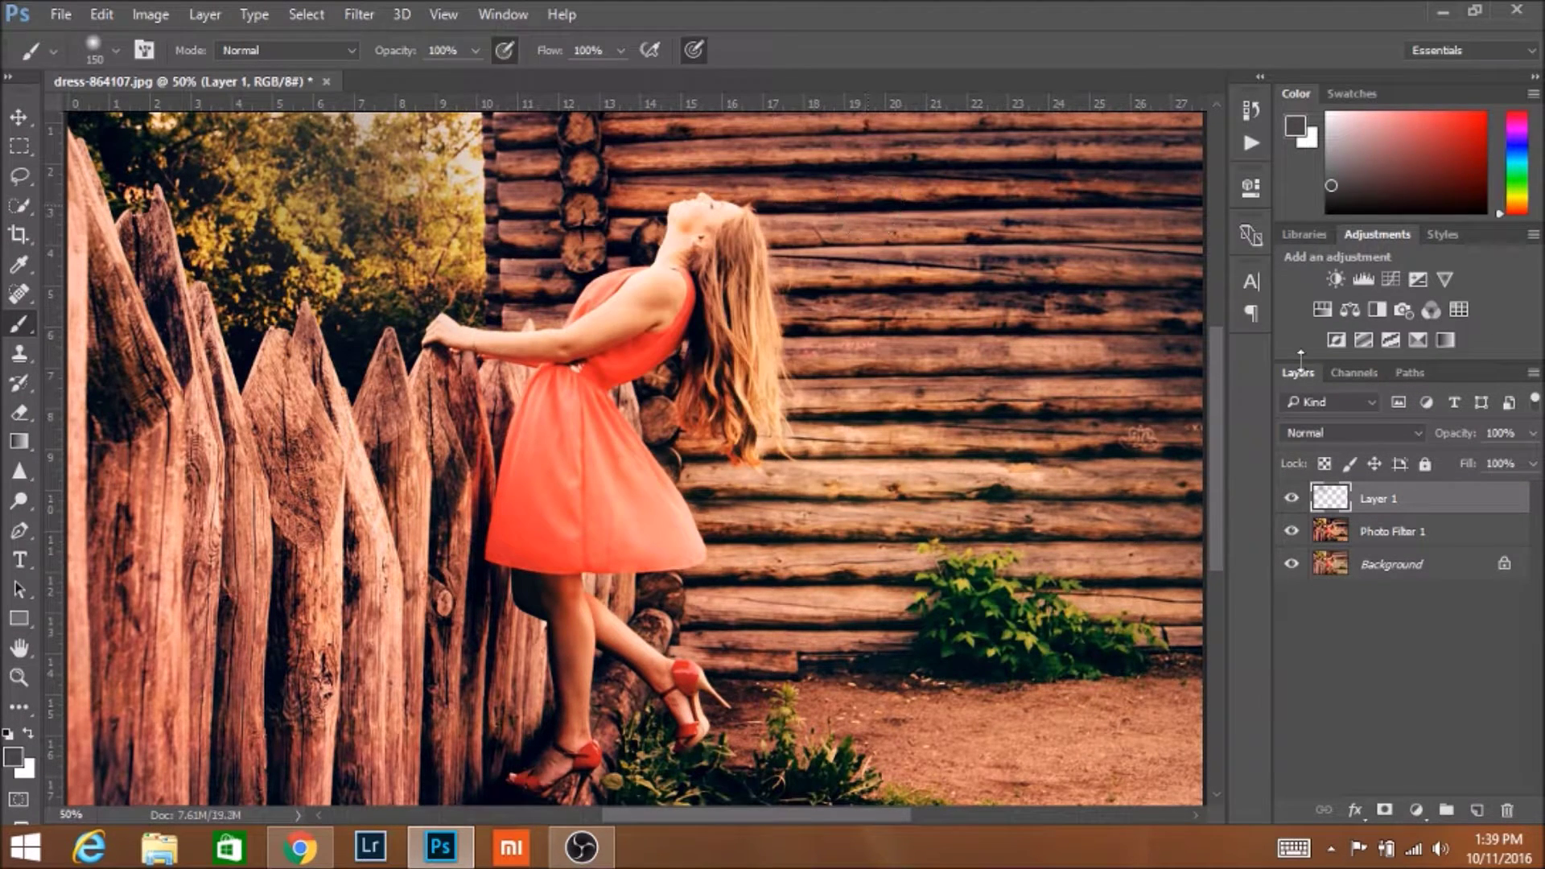
pyautogui.click(1315, 432)
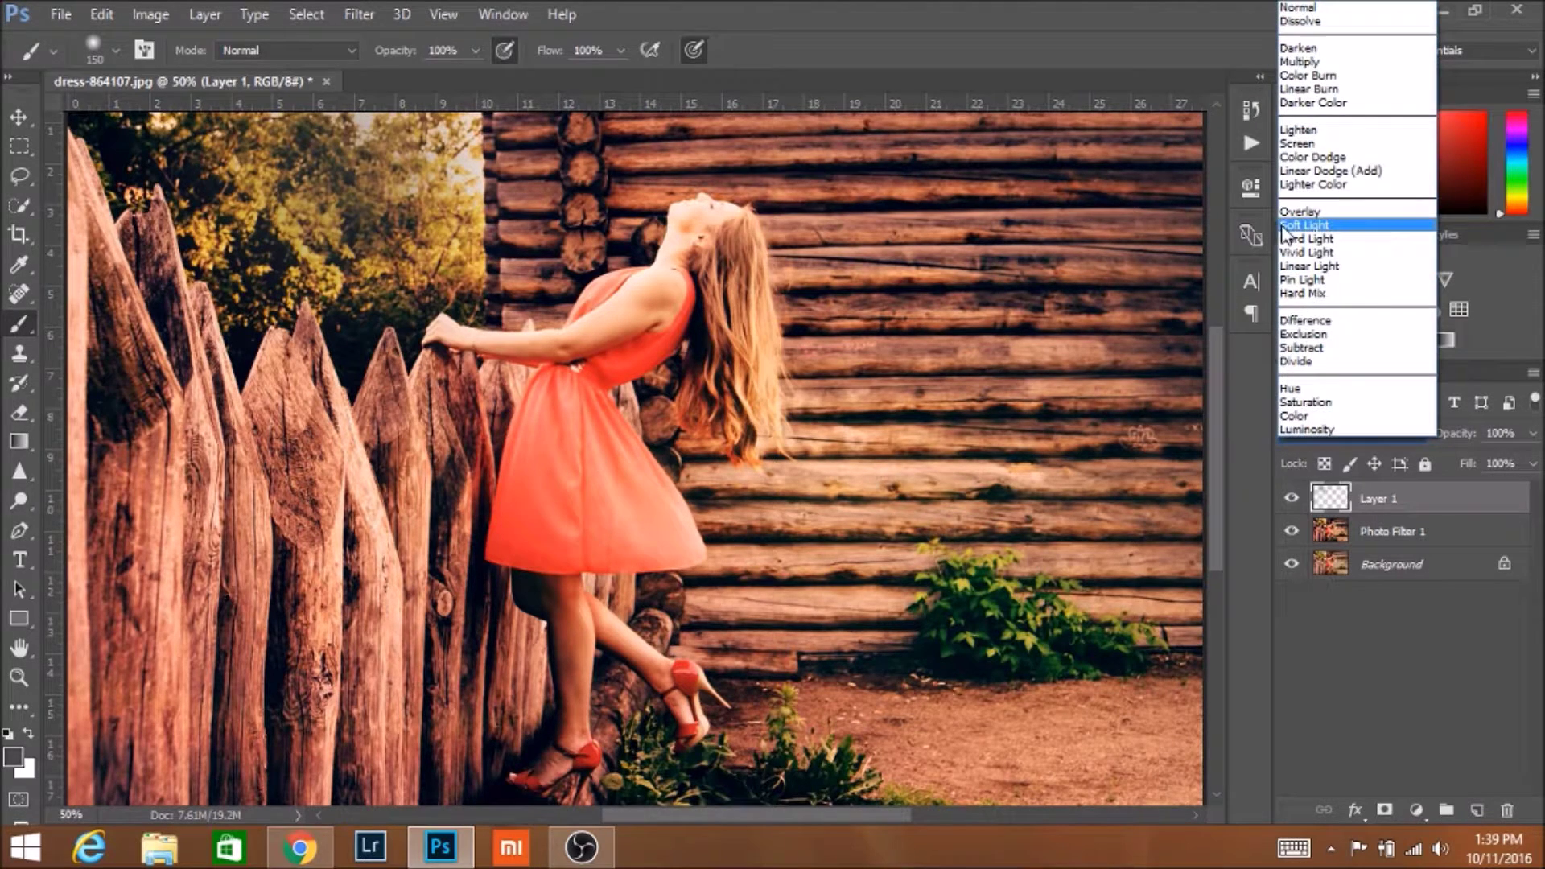
pyautogui.click(1286, 211)
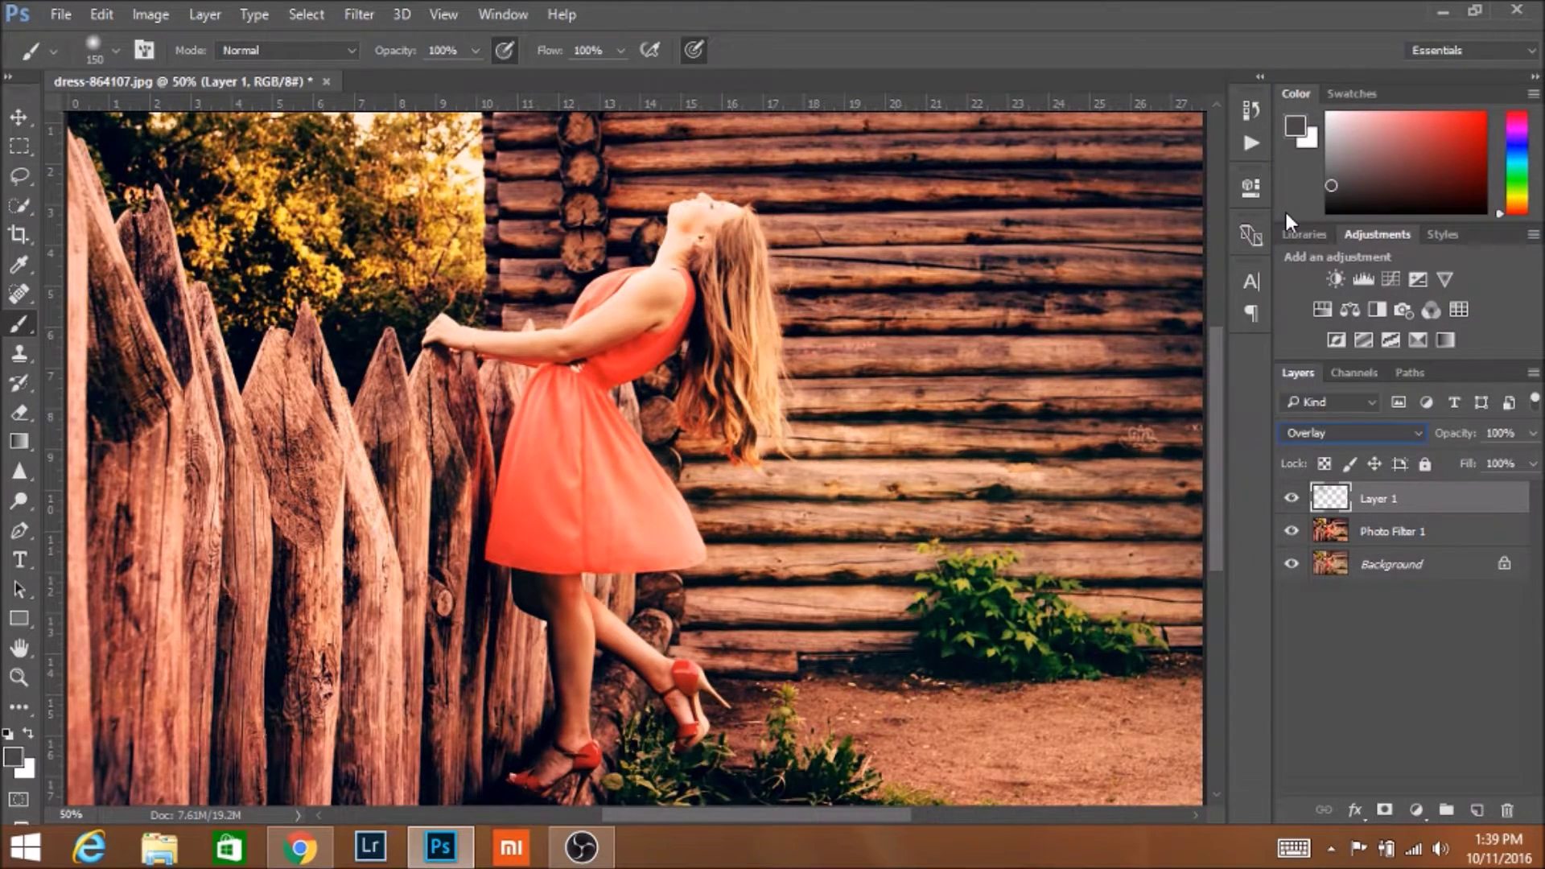
pyautogui.hotkey('ctrl', 'z')
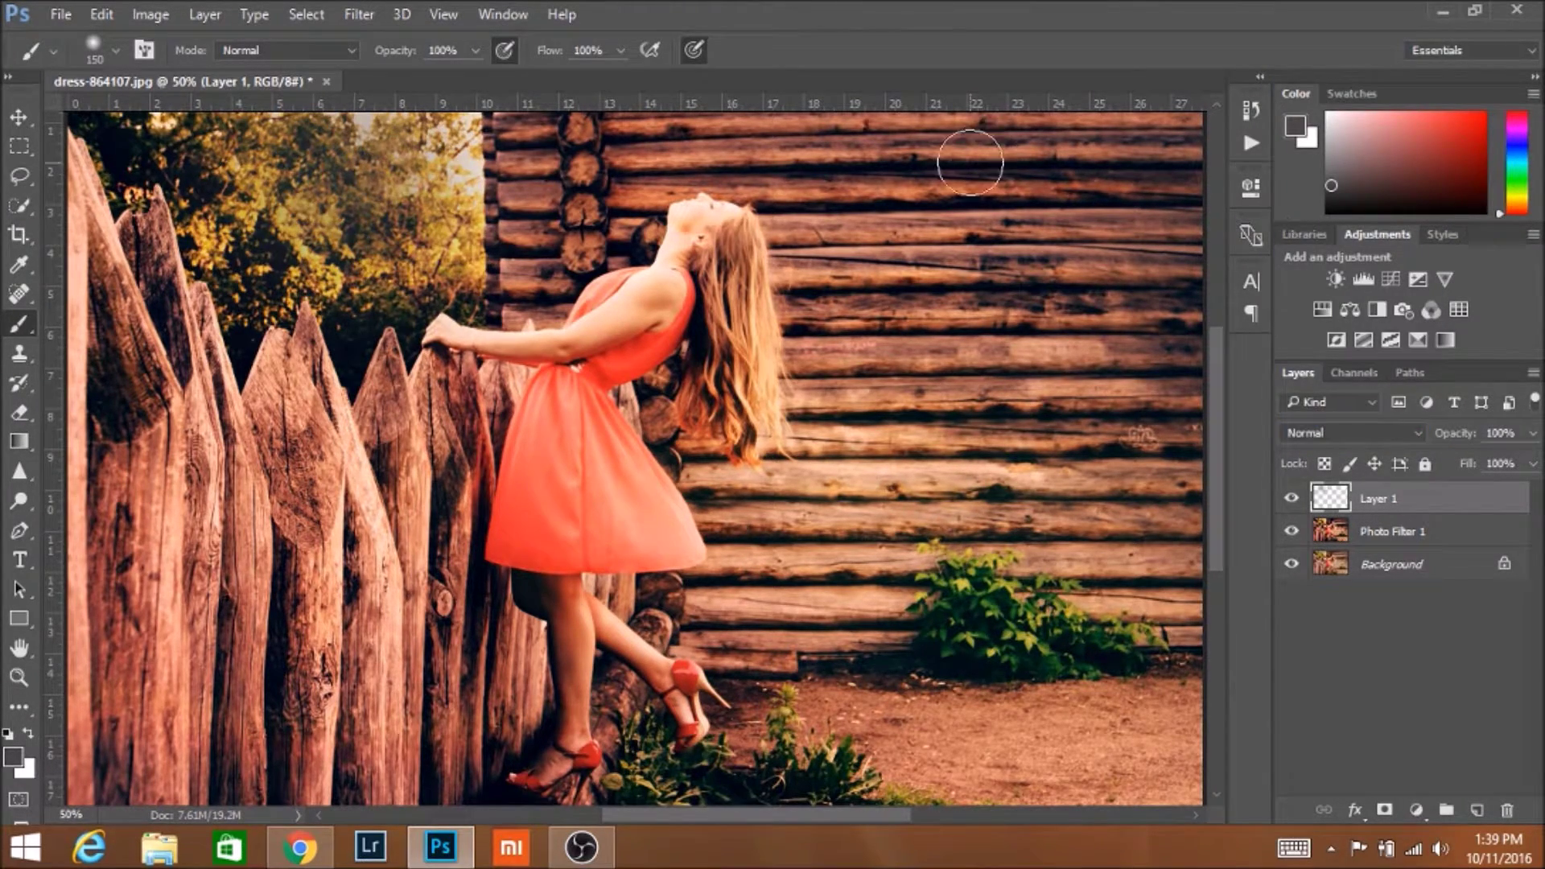
# - Set the blurred gray layer's blending mode to Darken
pyautogui.click(1375, 438)
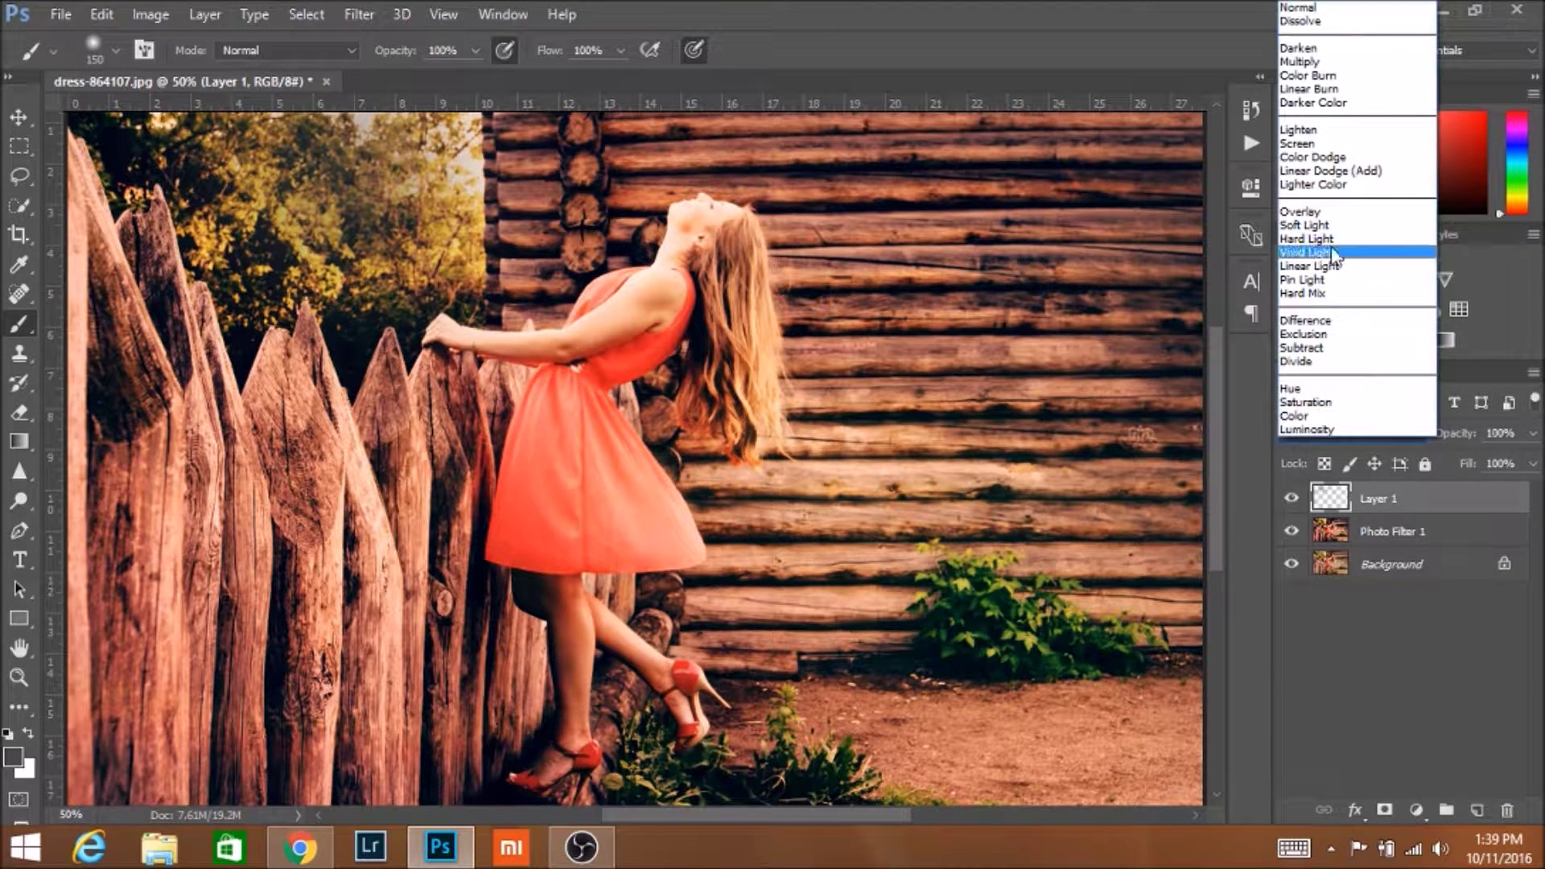
pyautogui.click(1330, 50)
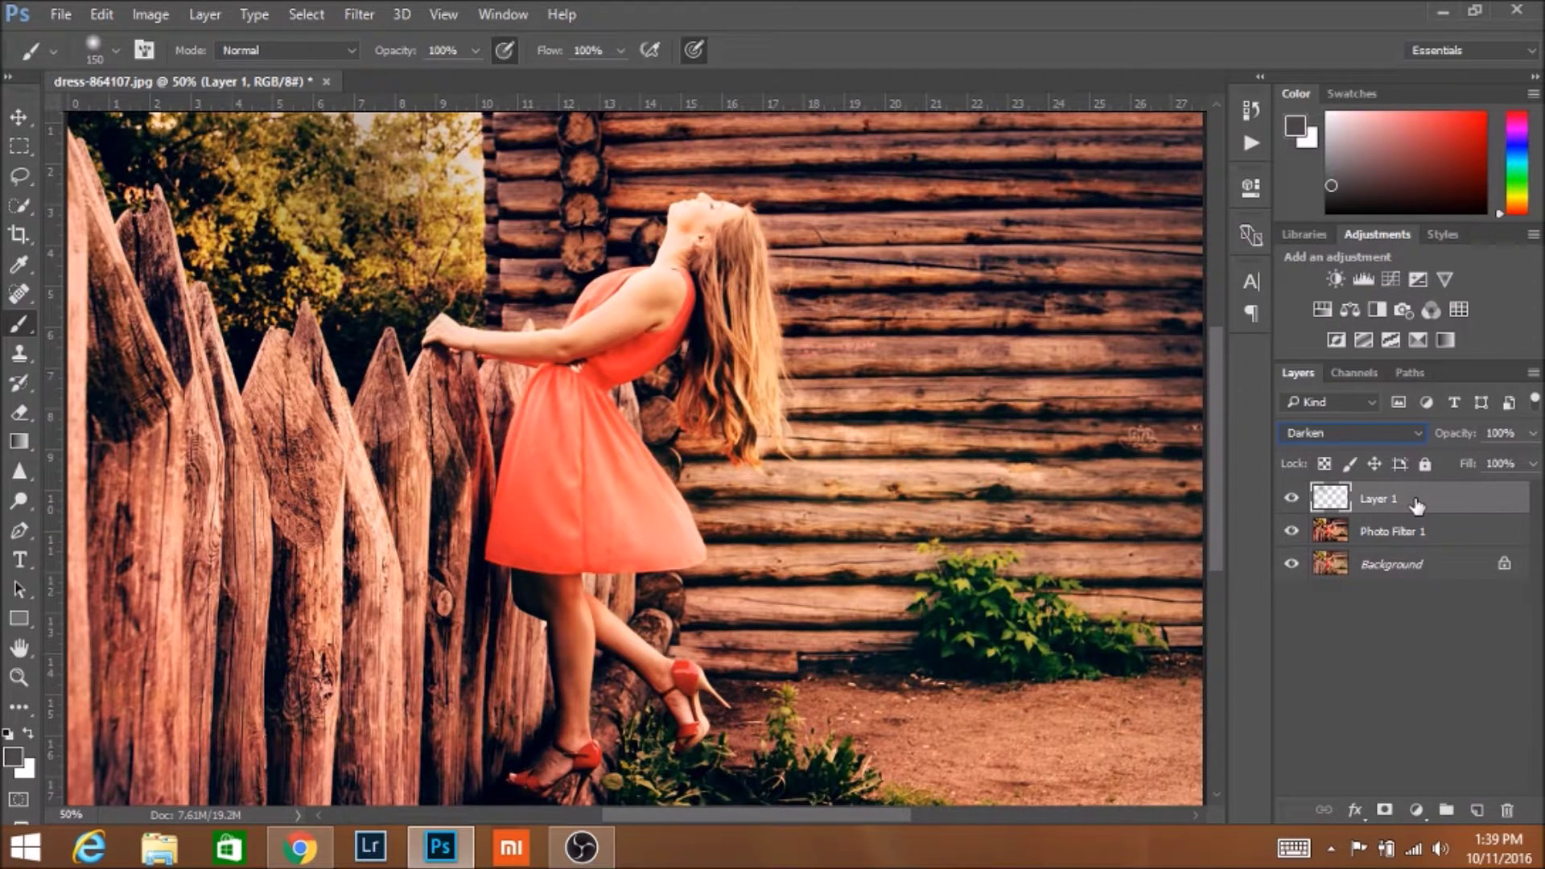
pyautogui.hotkey('ctrl', '-')
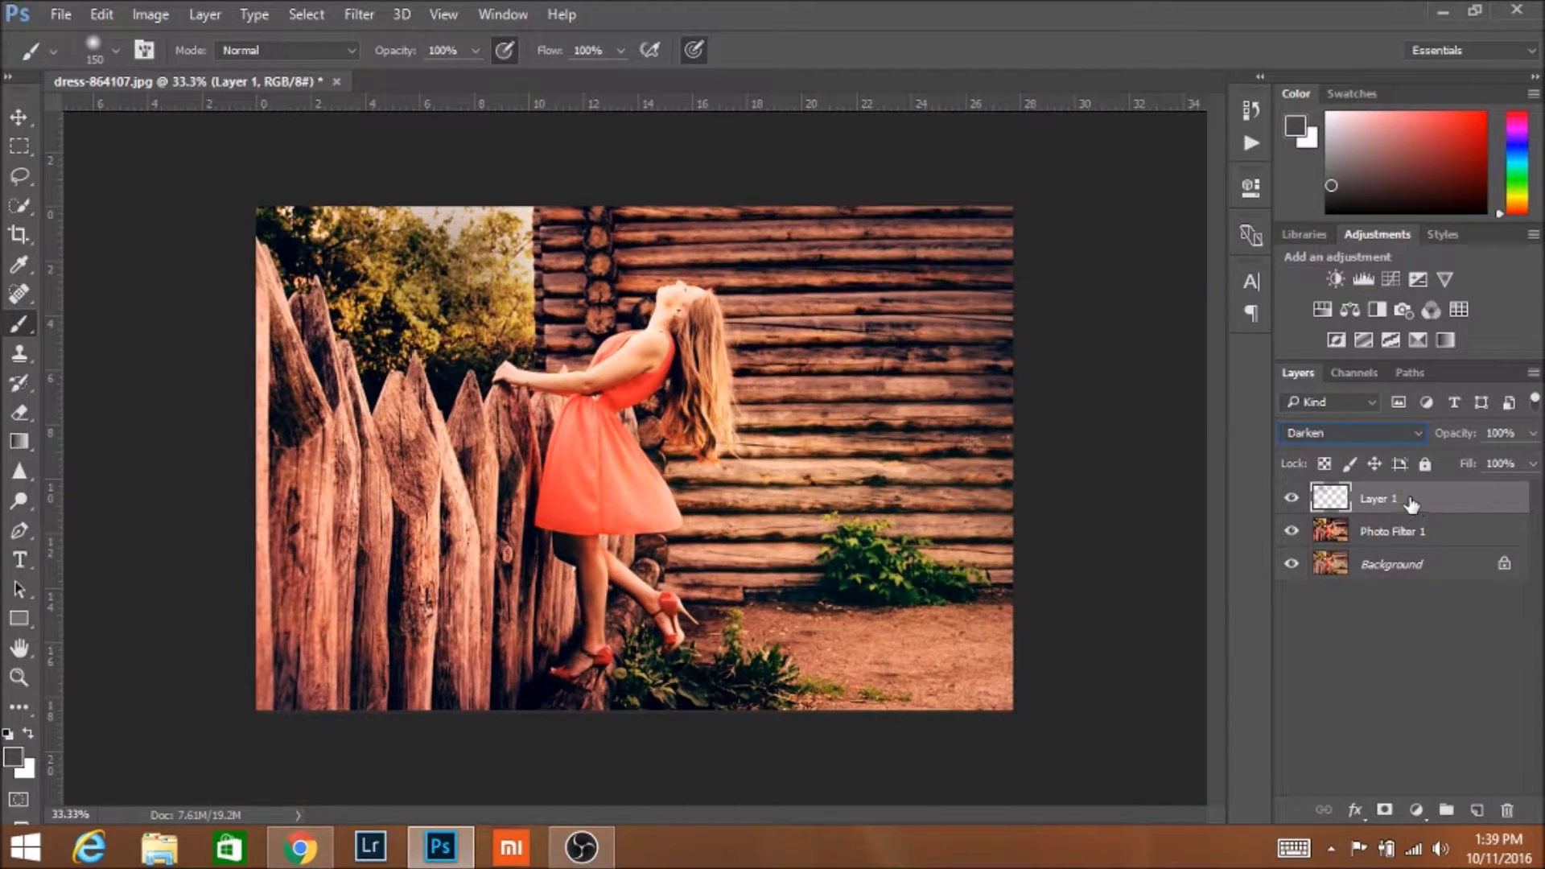
pyautogui.rightClick(1341, 500)
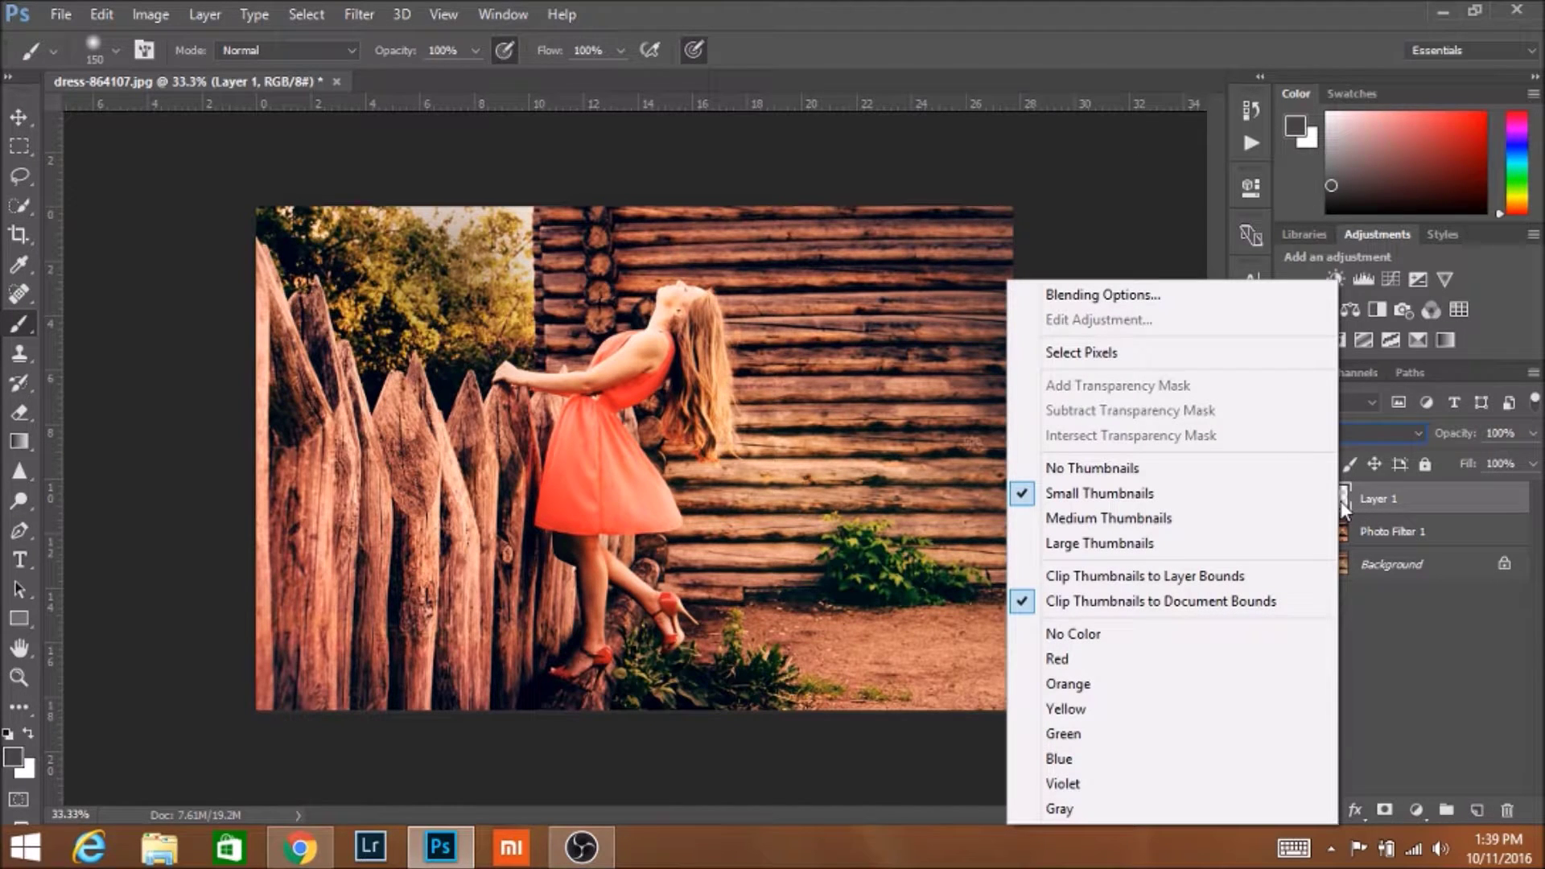
pyautogui.click(1394, 489)
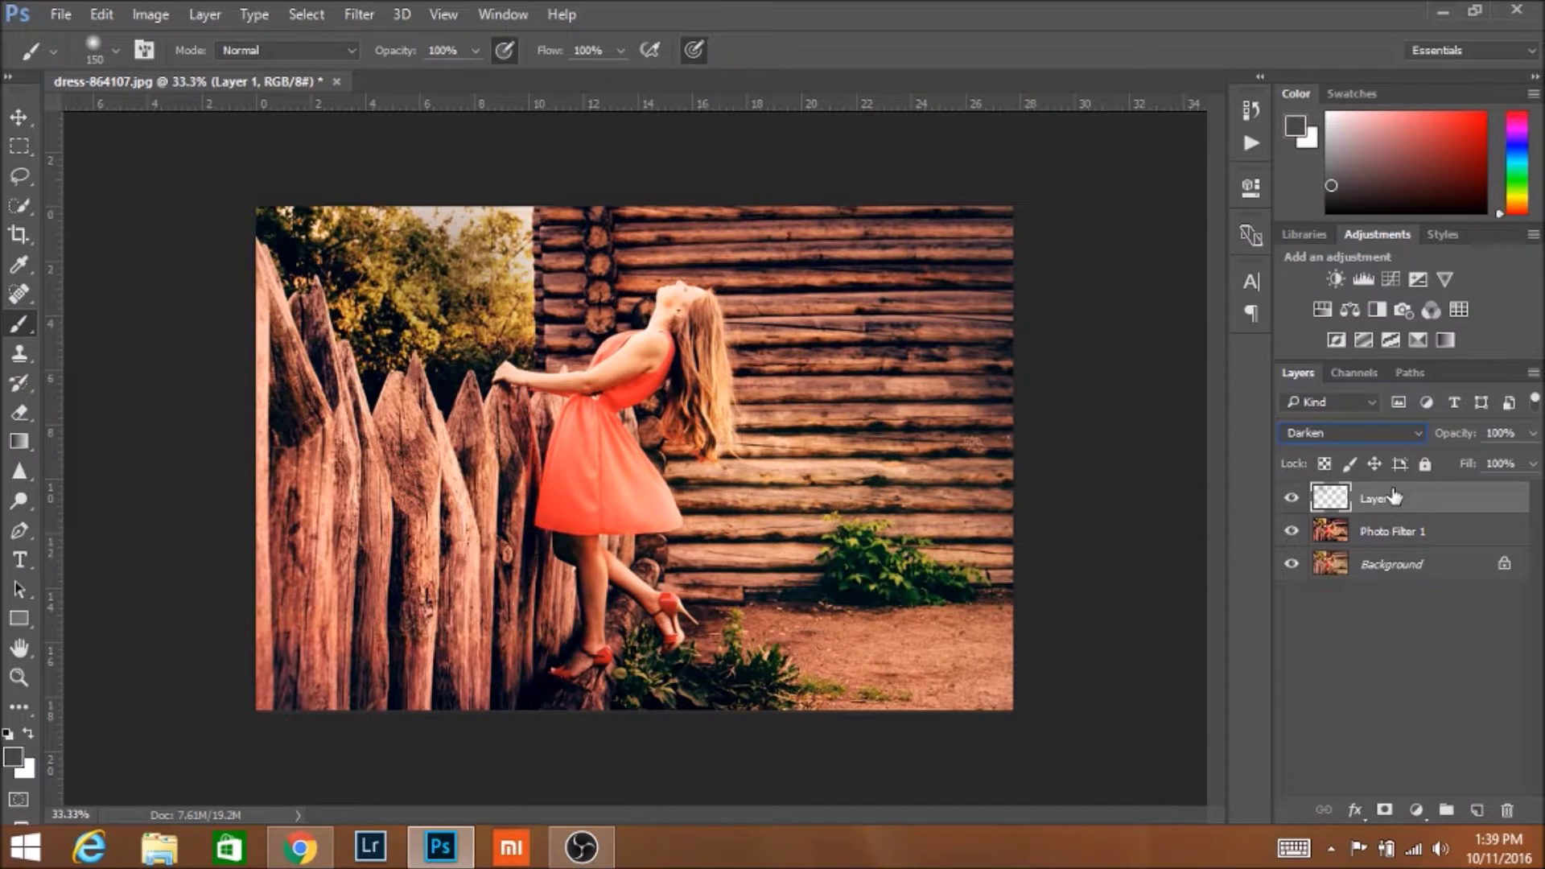
# - Free-transform the gray haze layer, stretching it outward on both sides and slightly downward, and apply the transformation
pyautogui.hotkey('ctrl', 't')
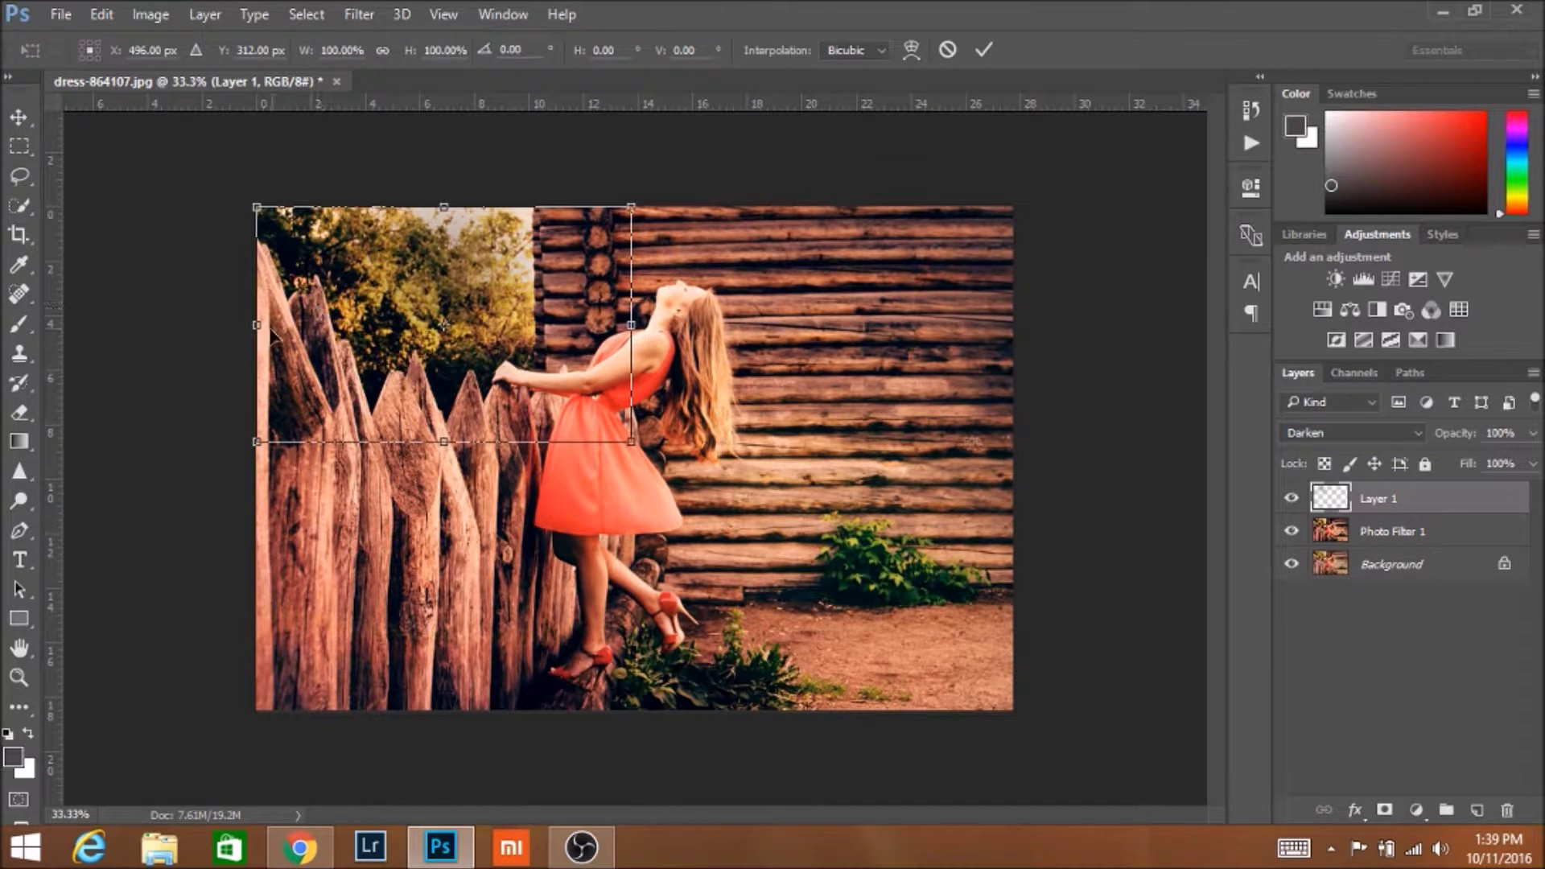
pyautogui.moveTo(256, 325); pyautogui.dragTo(185, 326)
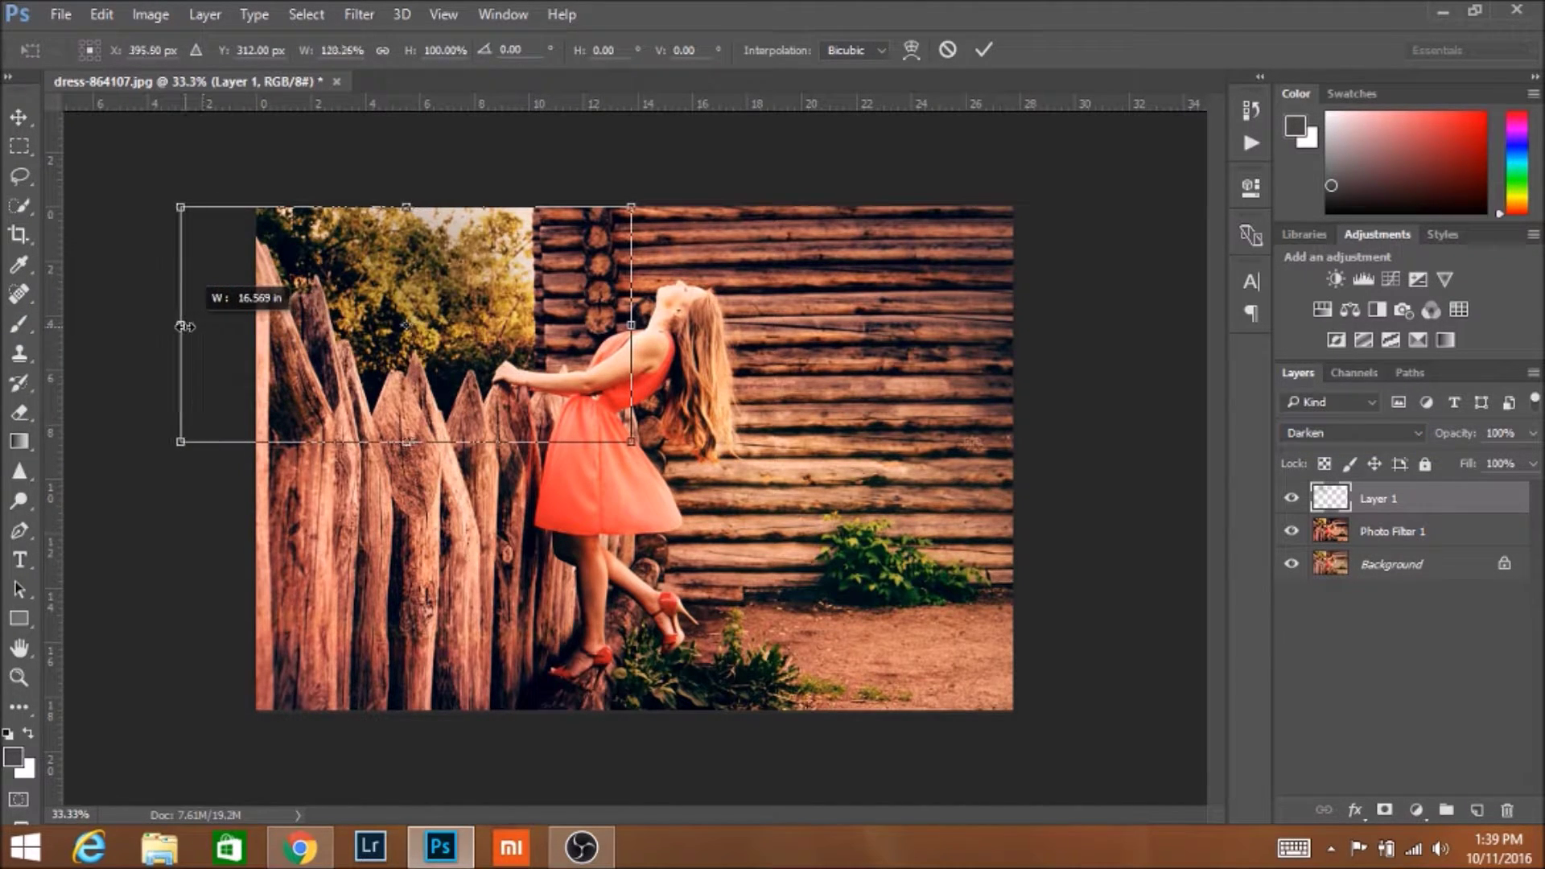
pyautogui.moveTo(632, 325); pyautogui.dragTo(655, 325)
pyautogui.moveTo(418, 441); pyautogui.dragTo(418, 457)
pyautogui.click(983, 51)
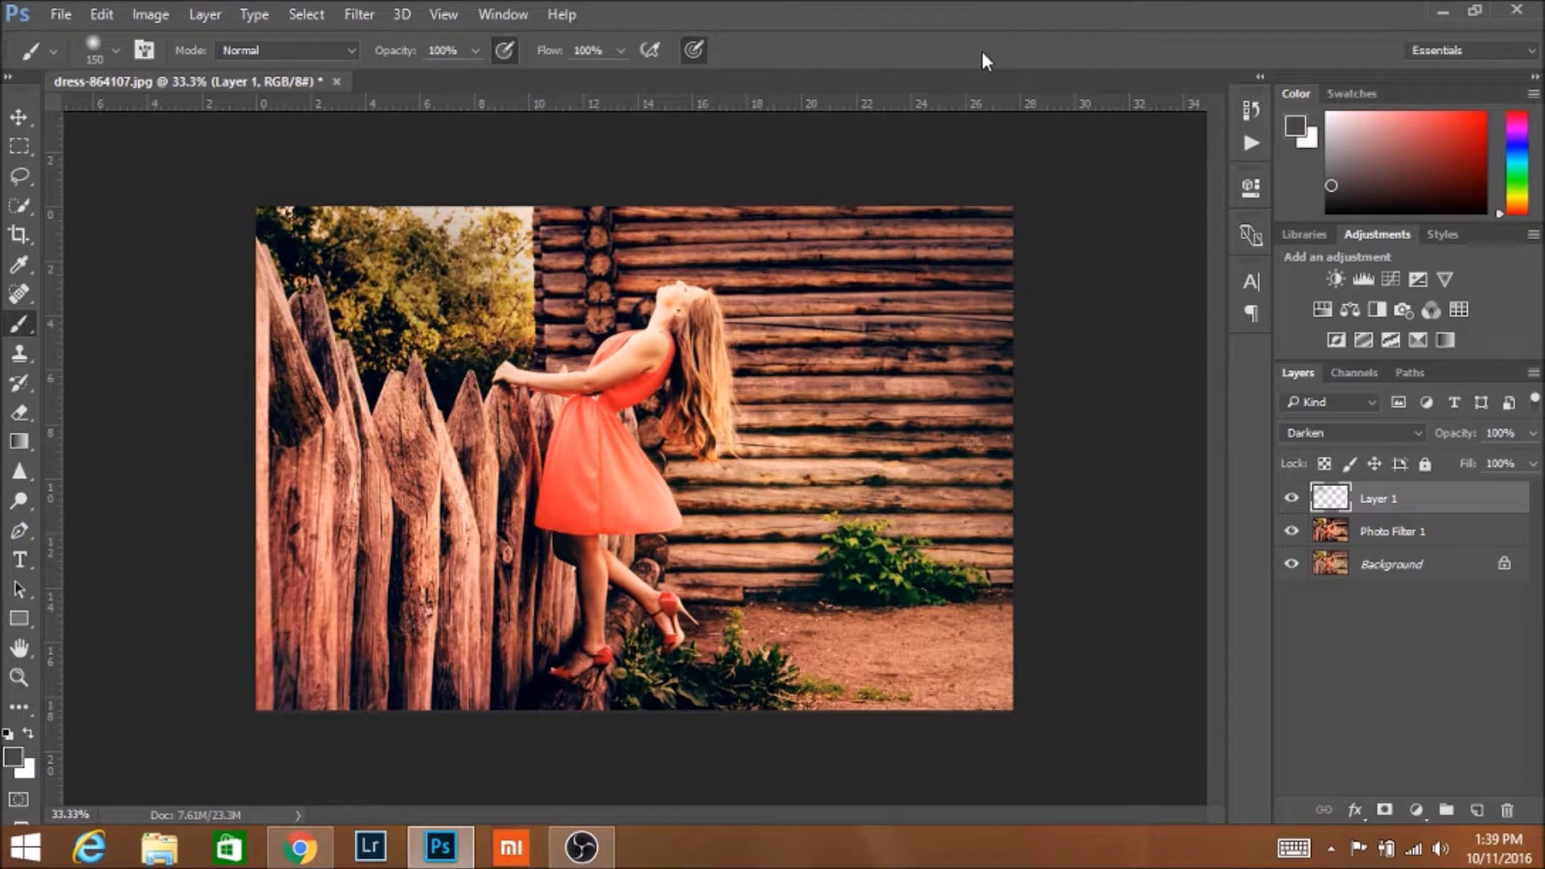
# - Compare the photo with and without the gray haze layer
pyautogui.click(1291, 499)
pyautogui.click(1290, 499)
pyautogui.hotkey('ctrl', '-')
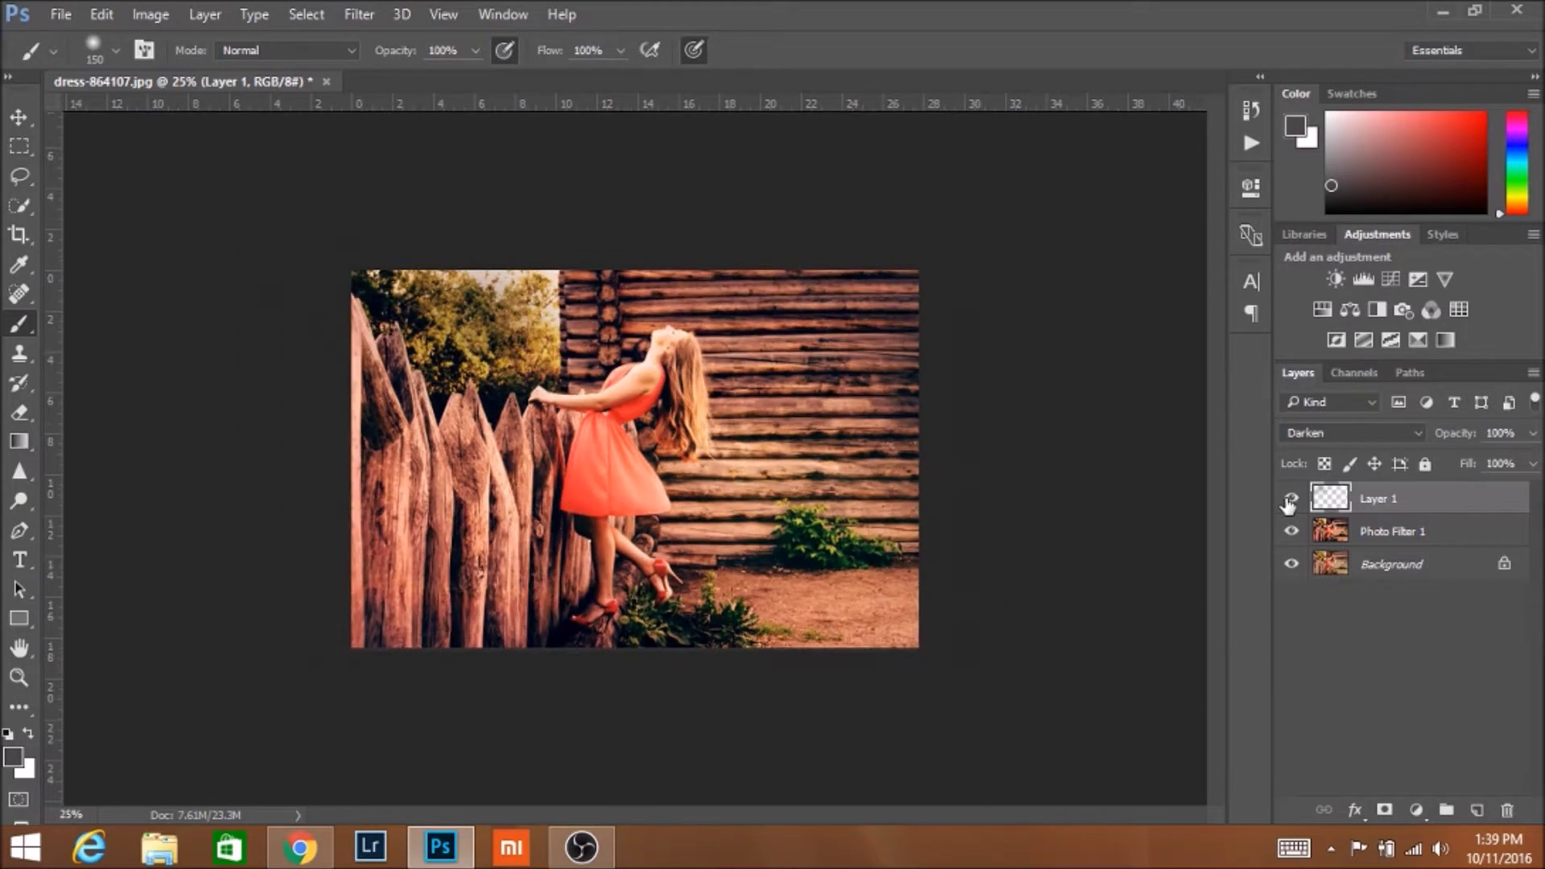
pyautogui.hotkey('ctrl', '+')
pyautogui.hotkey('ctrl', '+')
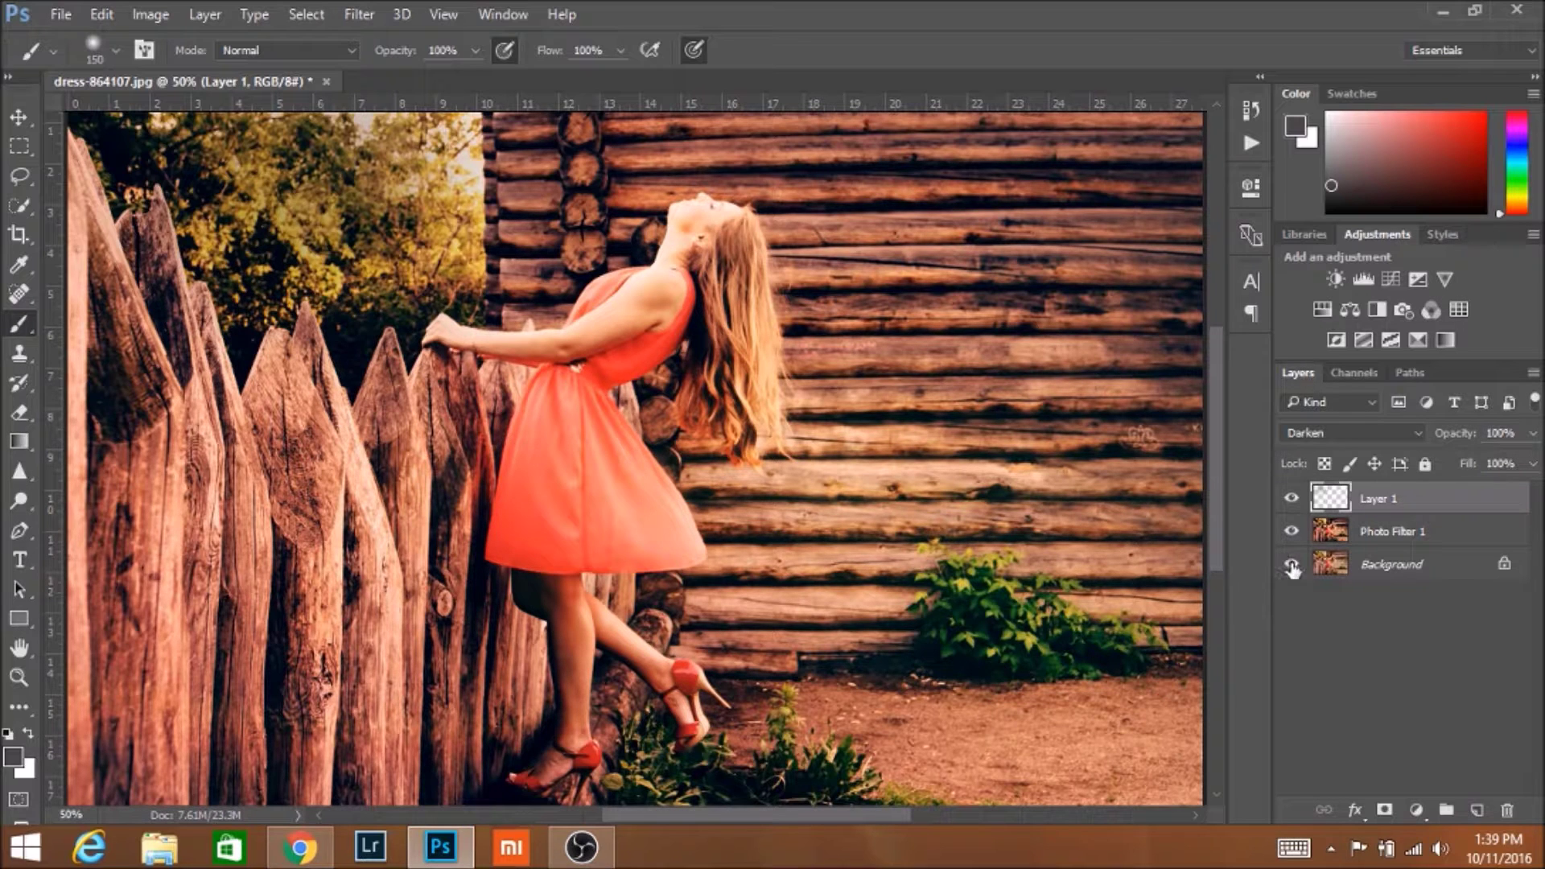
pyautogui.click(1416, 809)
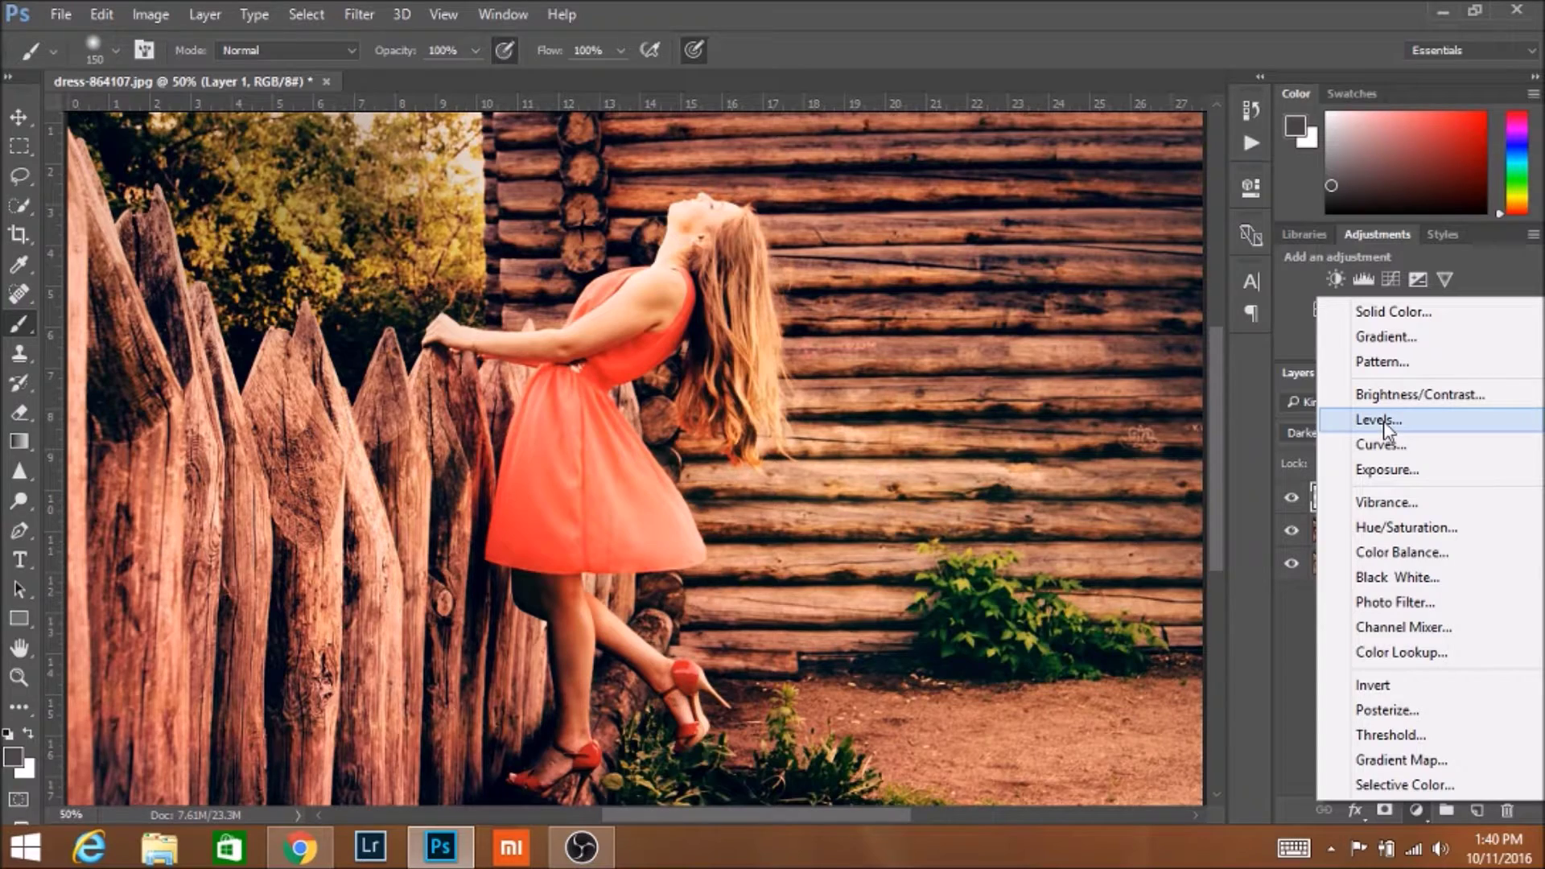
pyautogui.click(1298, 664)
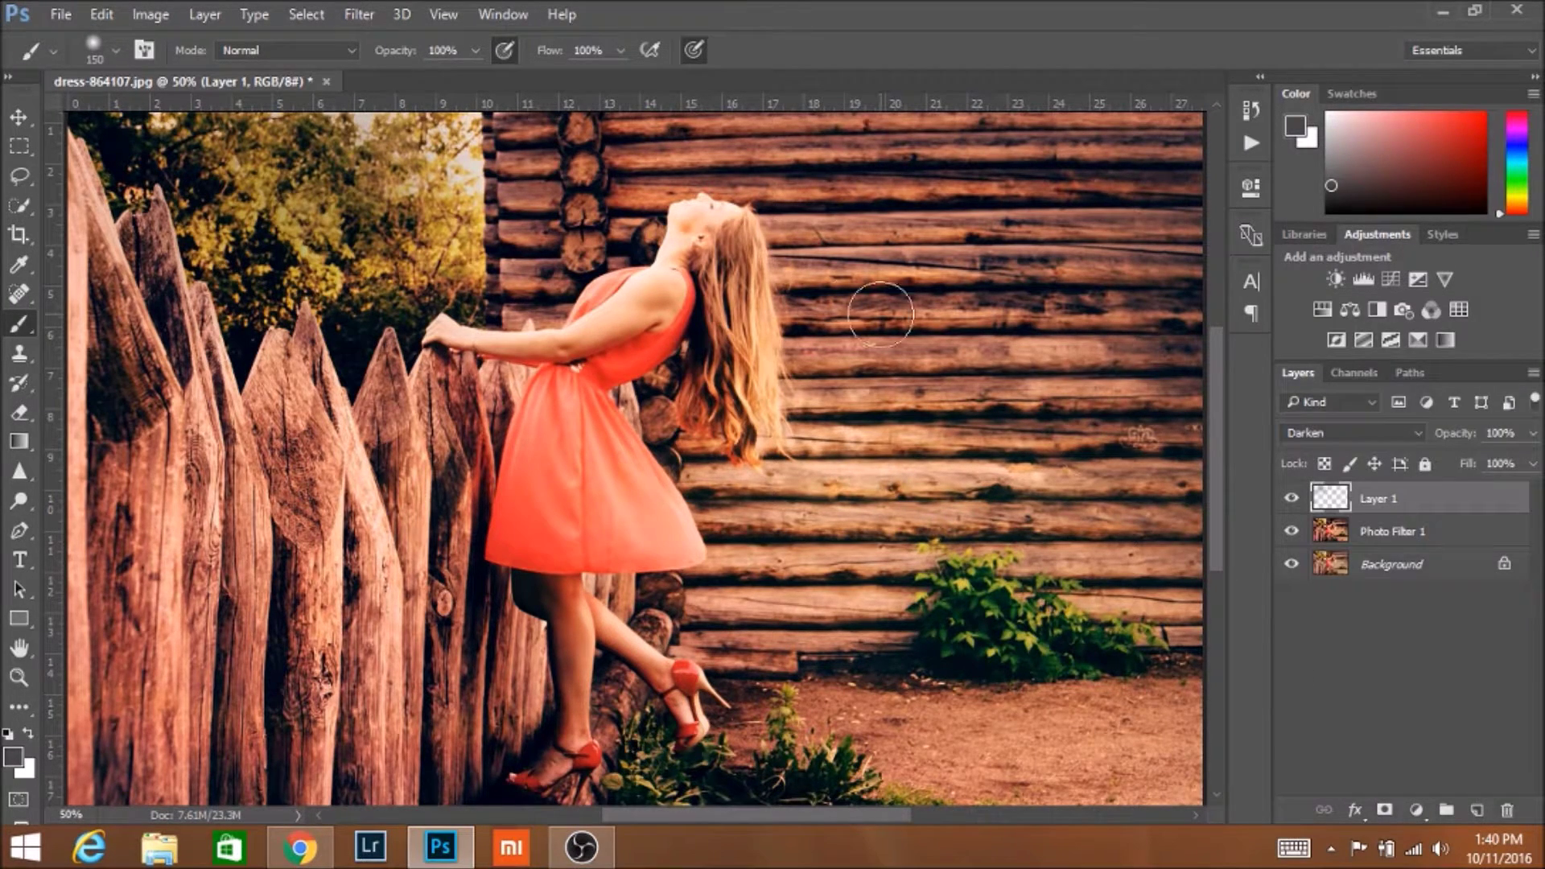
pyautogui.click(351, 21)
# - Merge the gray haze layer with the Photo Filter 1 layer and duplicate the merged layer
pyautogui.click(1416, 533)
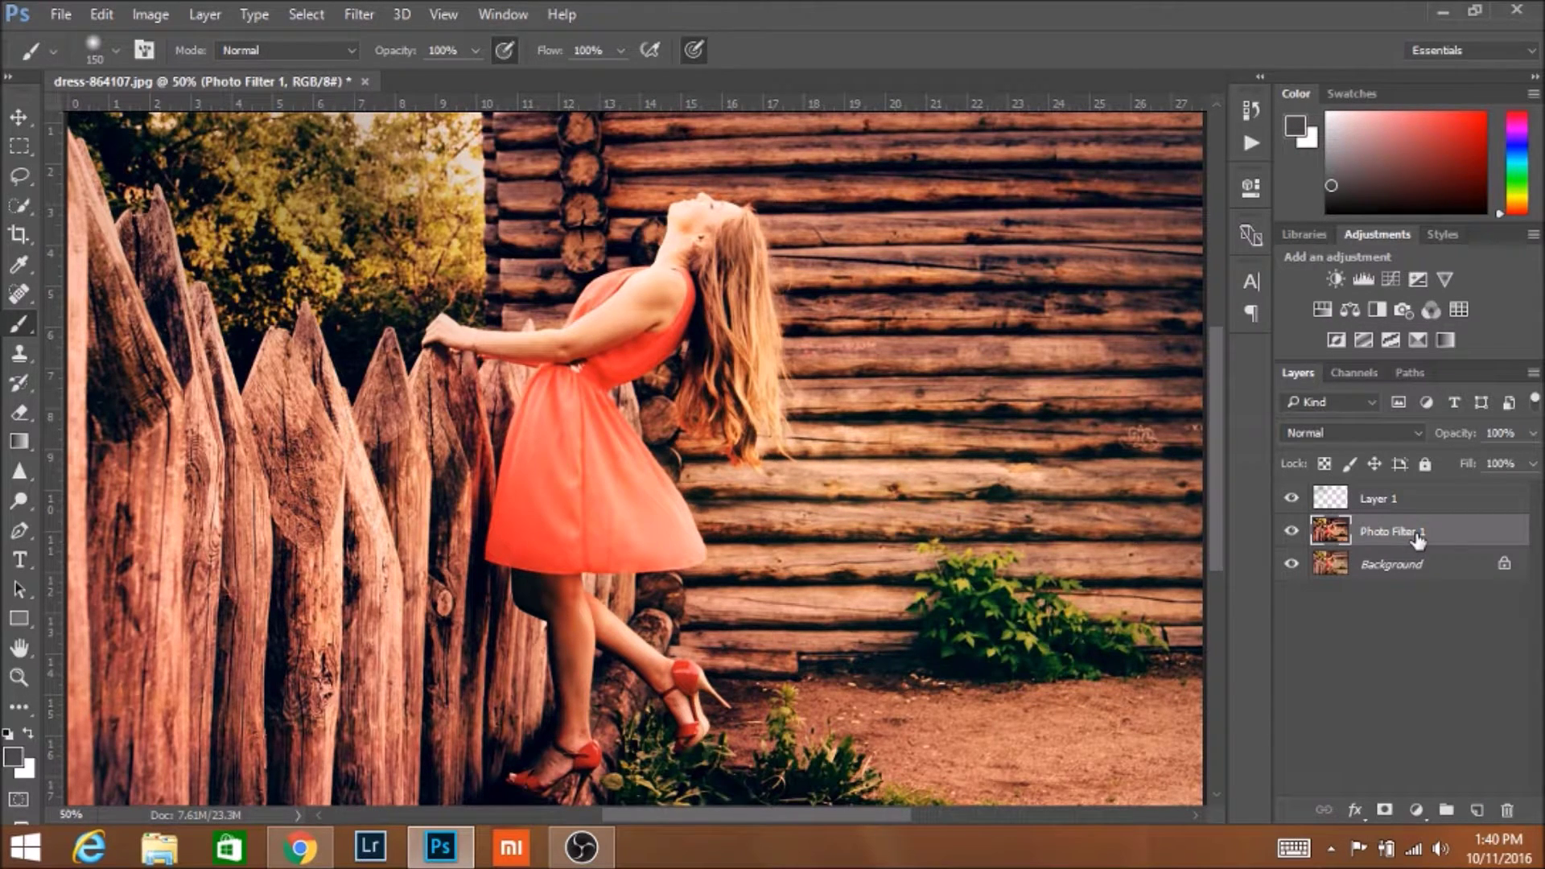
pyautogui.keyDown('shift'); pyautogui.click(1403, 505); pyautogui.keyUp('shift')
pyautogui.rightClick(1404, 505)
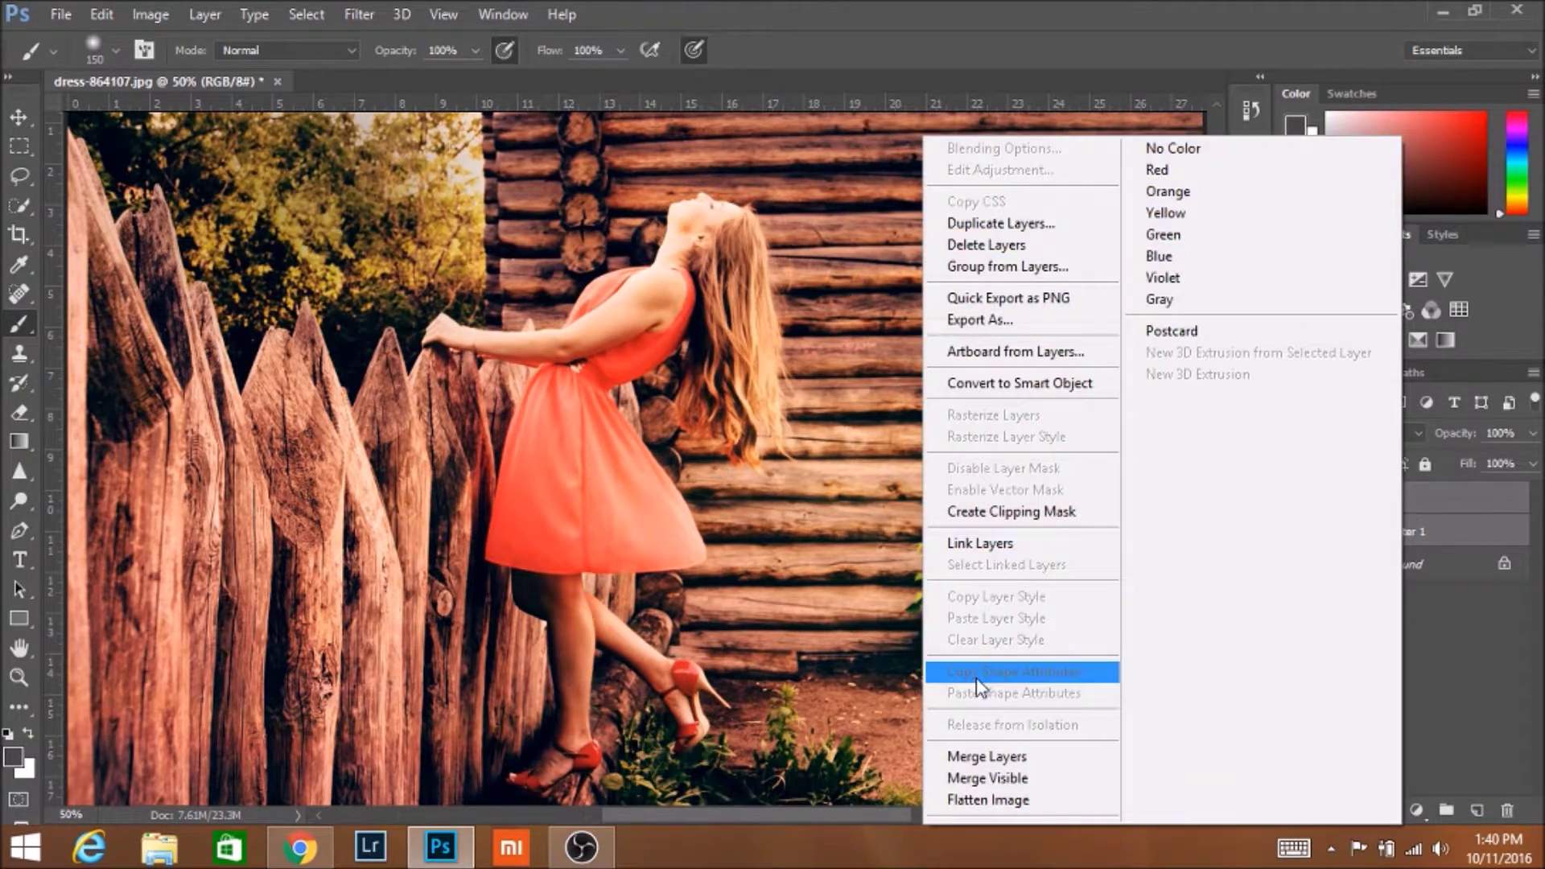
pyautogui.click(978, 756)
pyautogui.hotkey('ctrl', 'j')
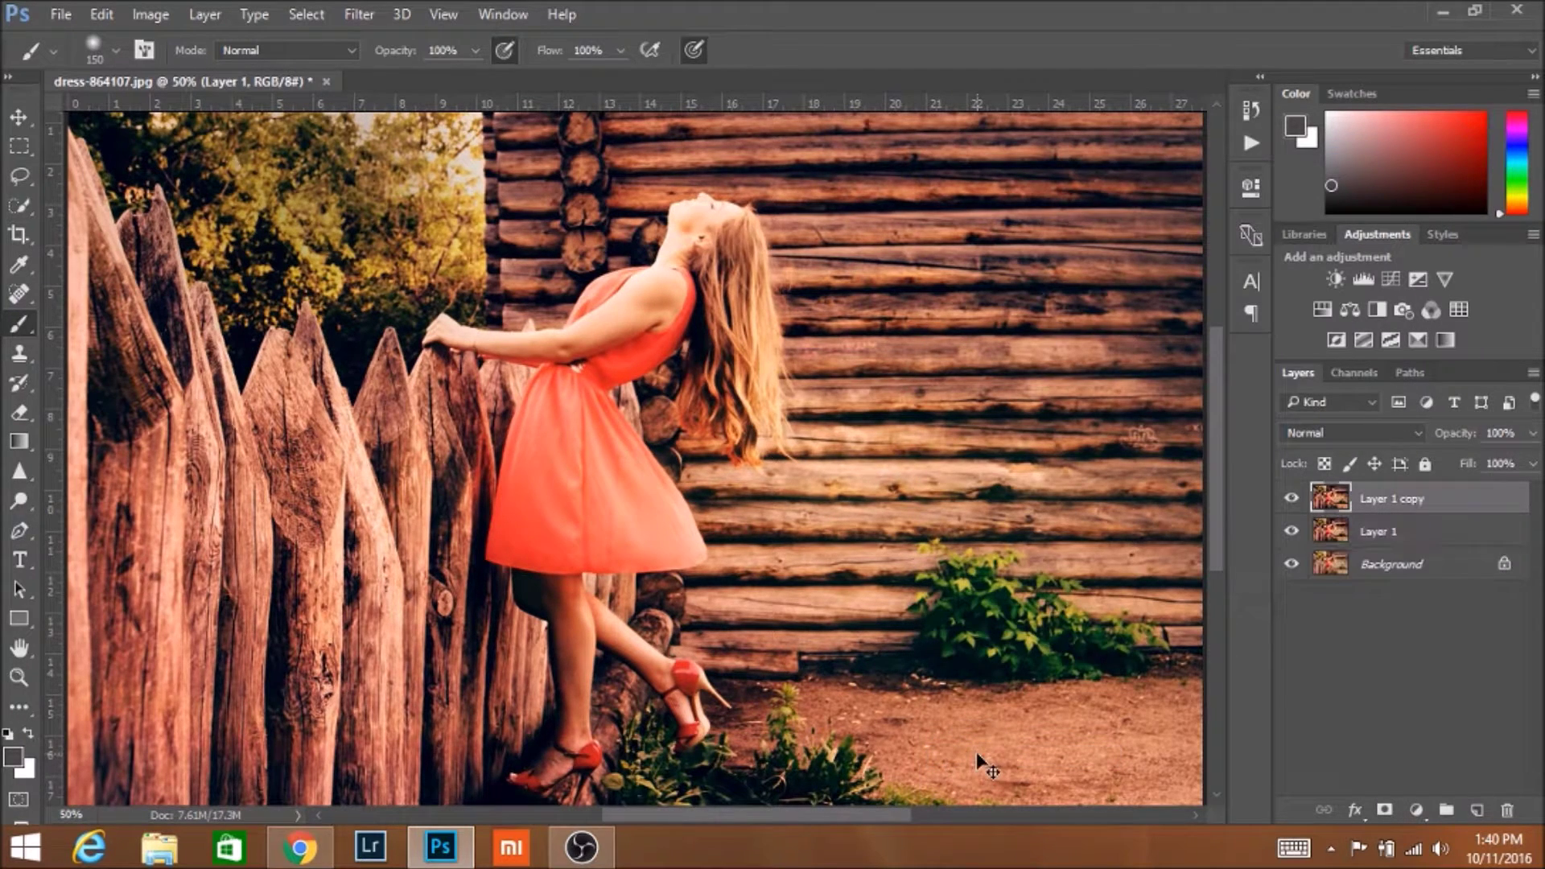
# - Apply a Gaussian Blur of 127.3 pixels to the duplicated layer and set its blending mode to Soft Light
pyautogui.click(360, 15)
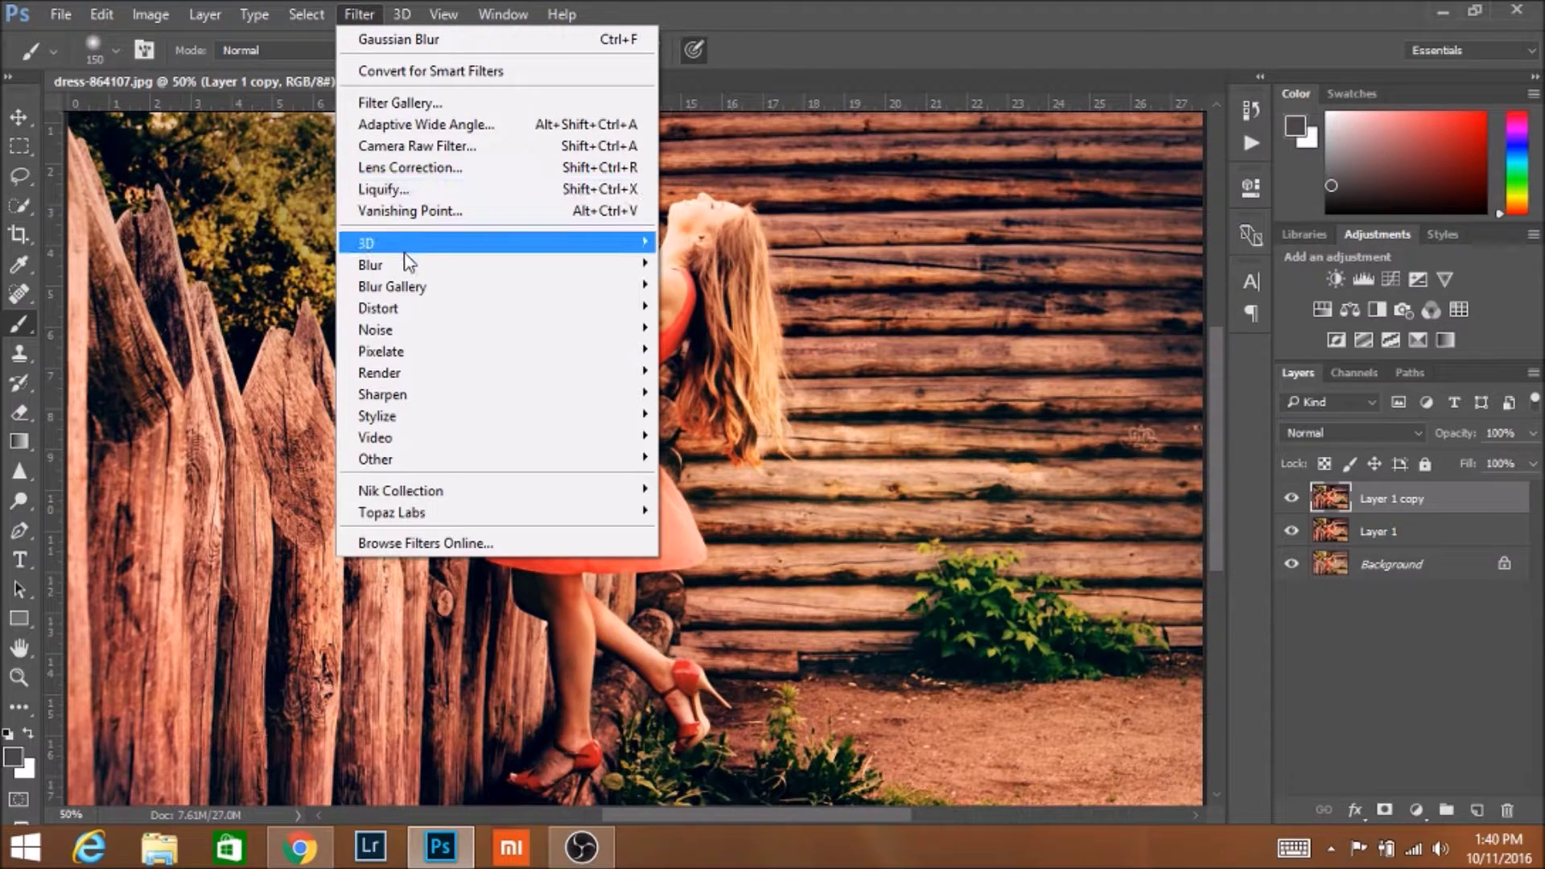
pyautogui.moveTo(576, 272)
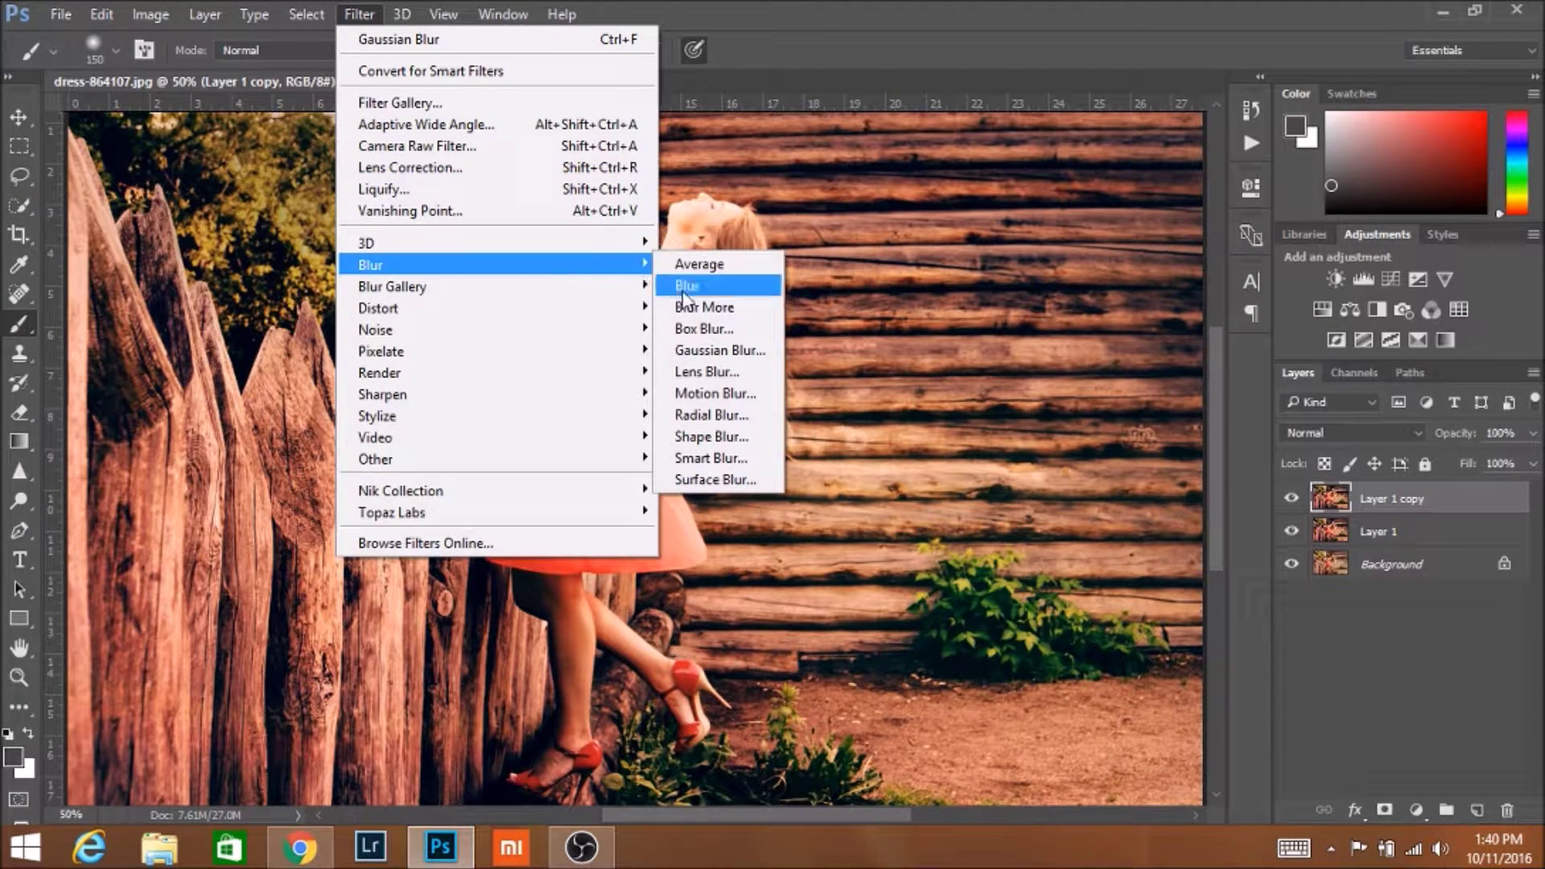
pyautogui.click(677, 352)
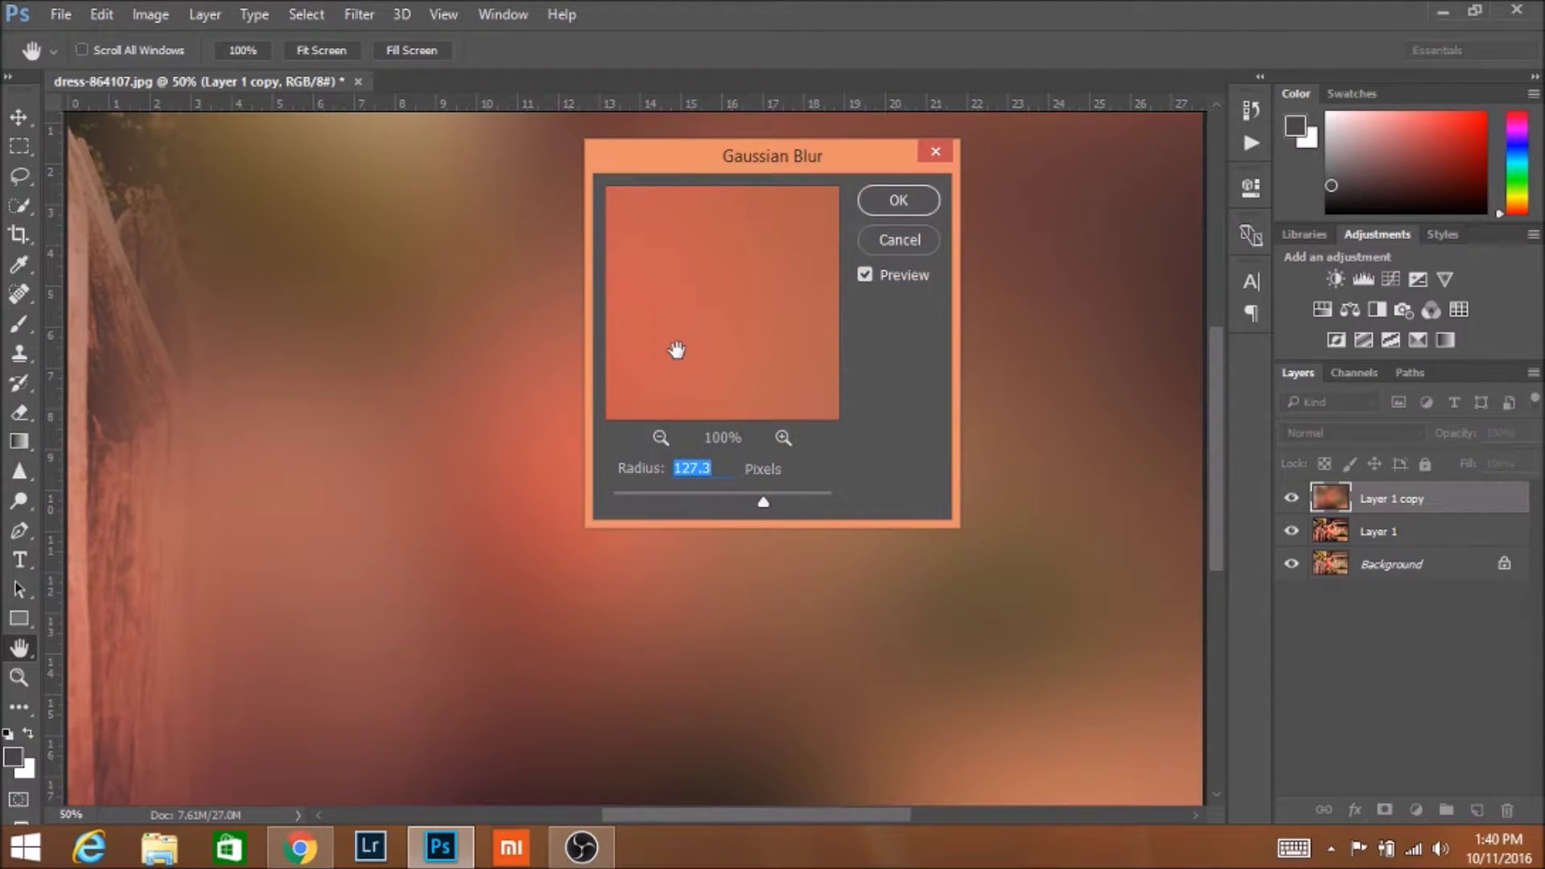
pyautogui.click(900, 200)
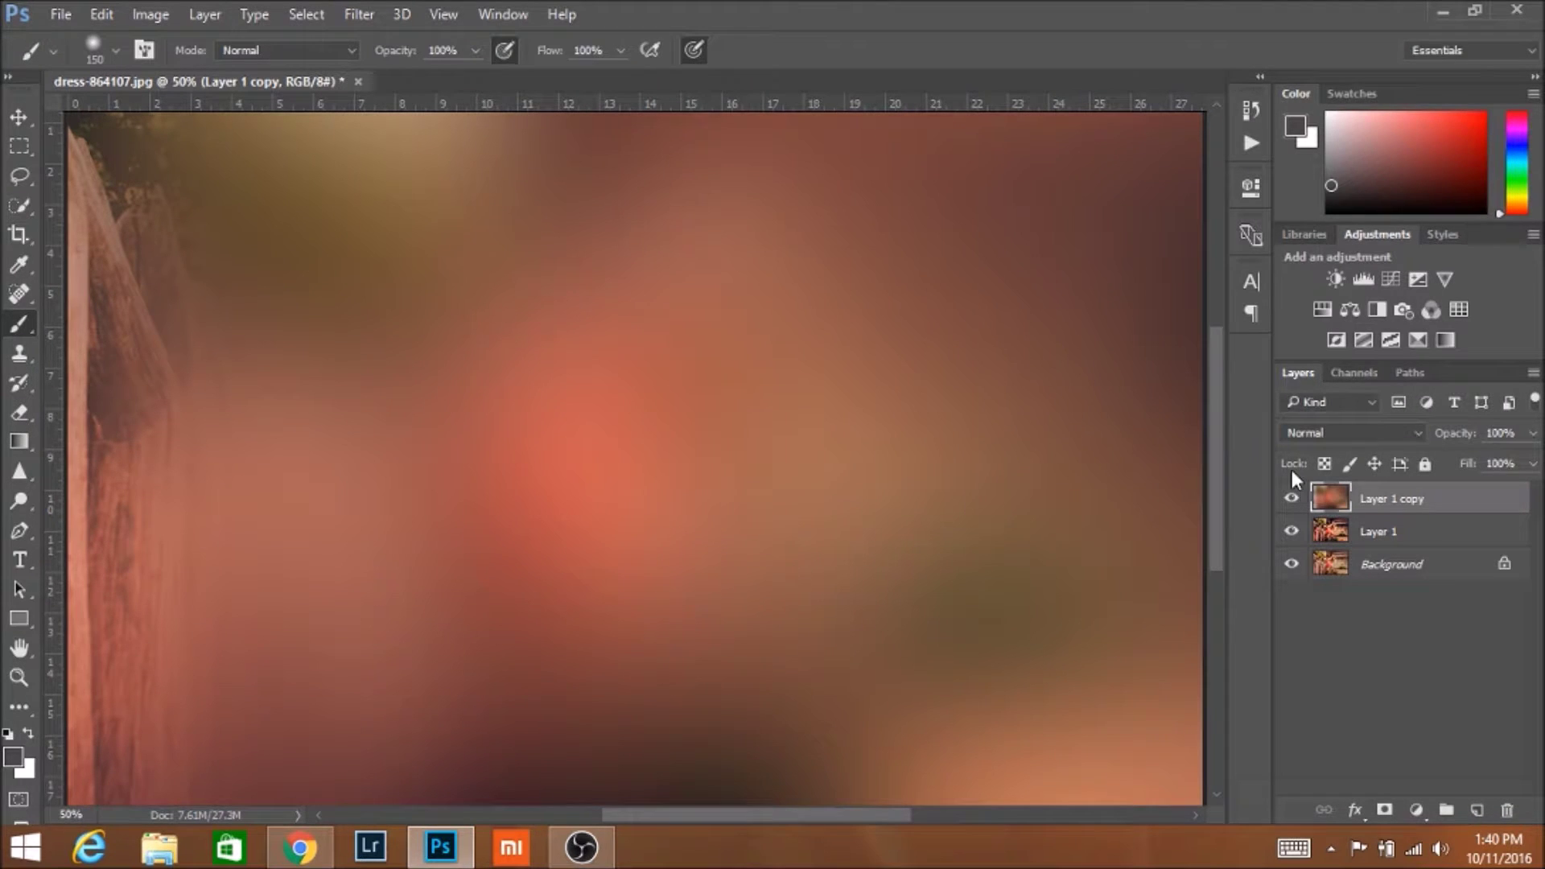
pyautogui.click(1310, 438)
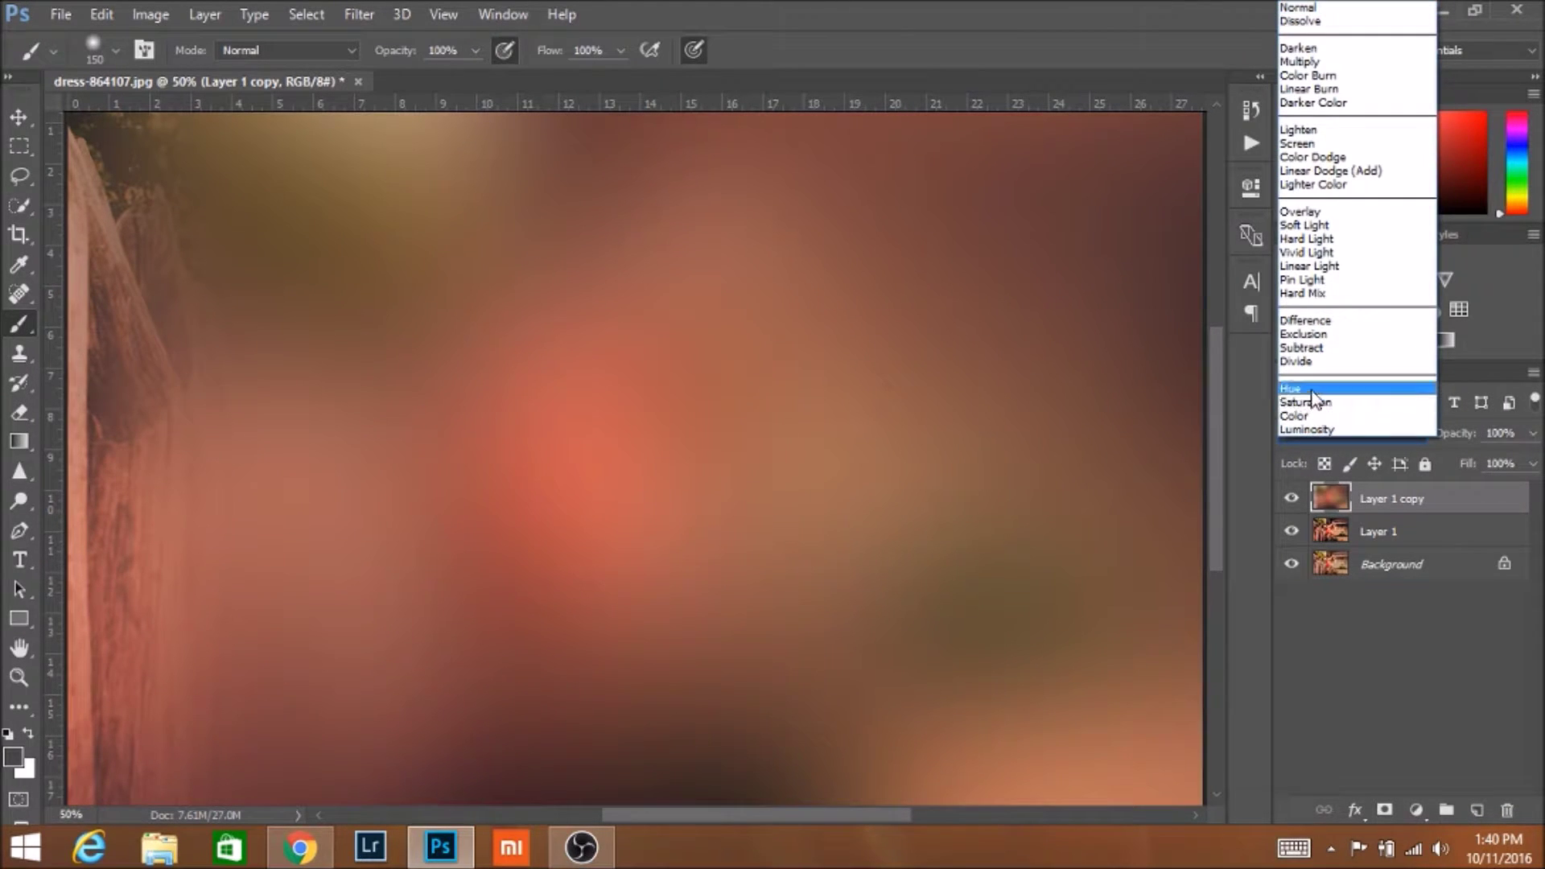
pyautogui.click(1304, 227)
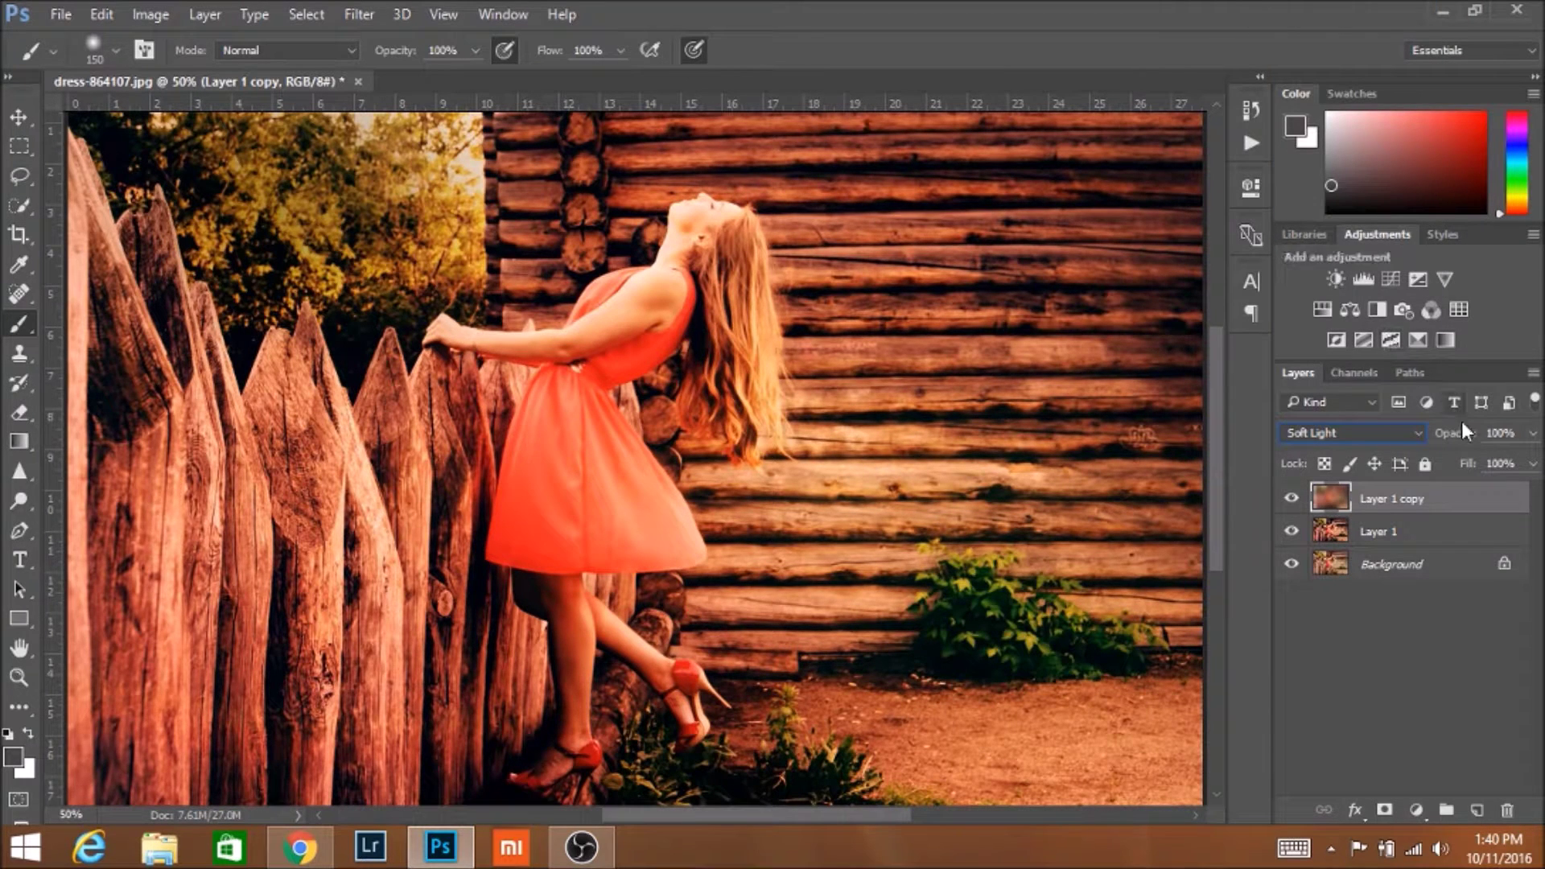
# - Lower the blurred Soft Light layer's opacity to 20% and compare the photo with and without it
pyautogui.click(1531, 434)
pyautogui.moveTo(1530, 462); pyautogui.dragTo(1444, 470)
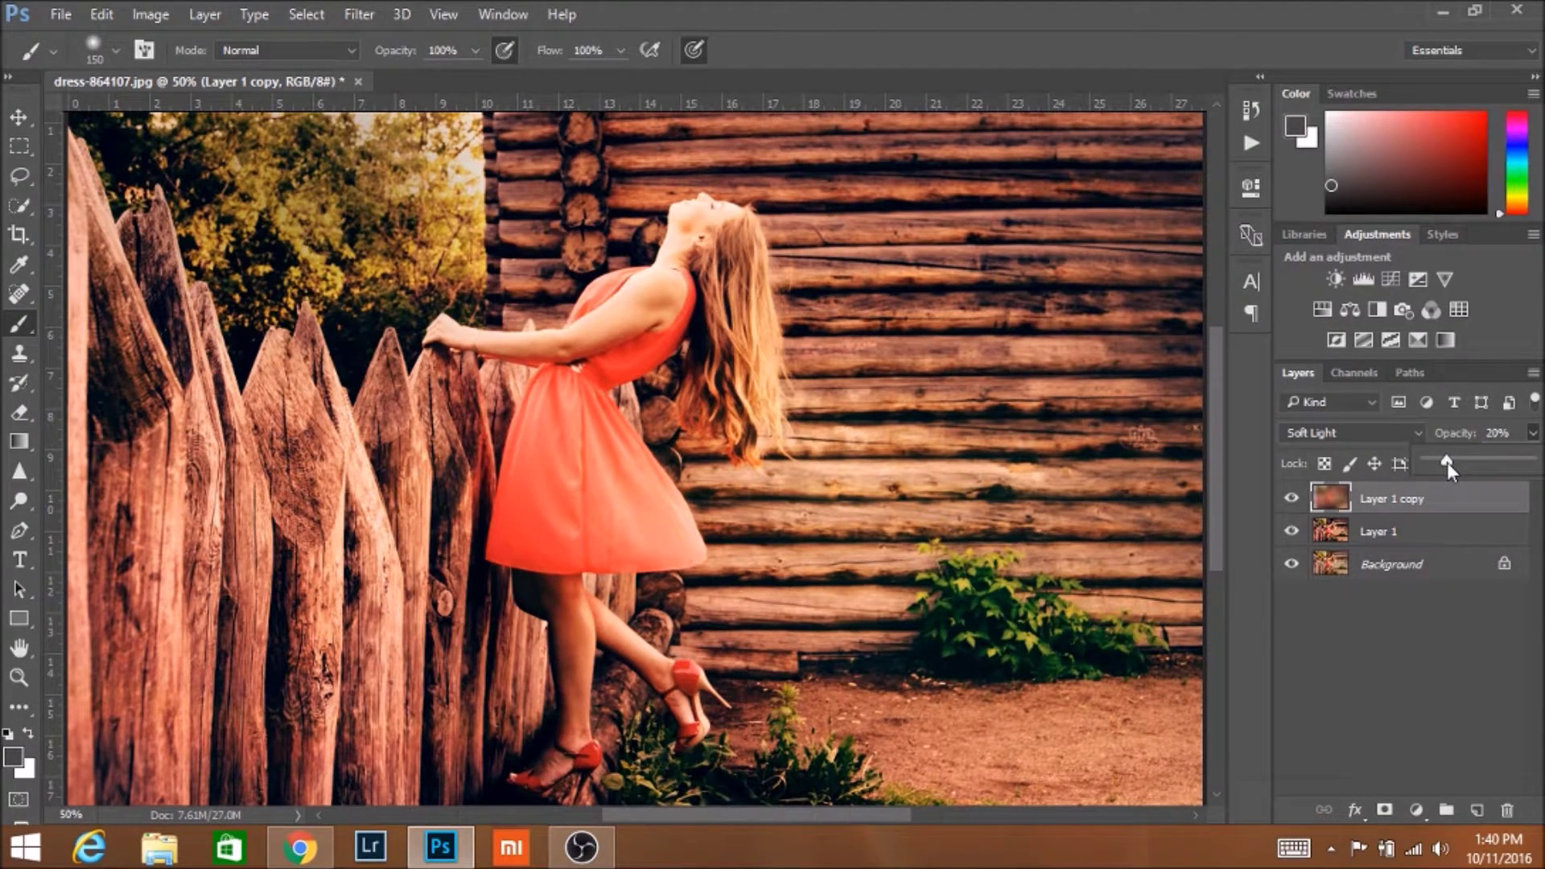
pyautogui.click(1292, 500)
pyautogui.click(1292, 500)
pyautogui.click(1292, 500)
pyautogui.click(1292, 500)
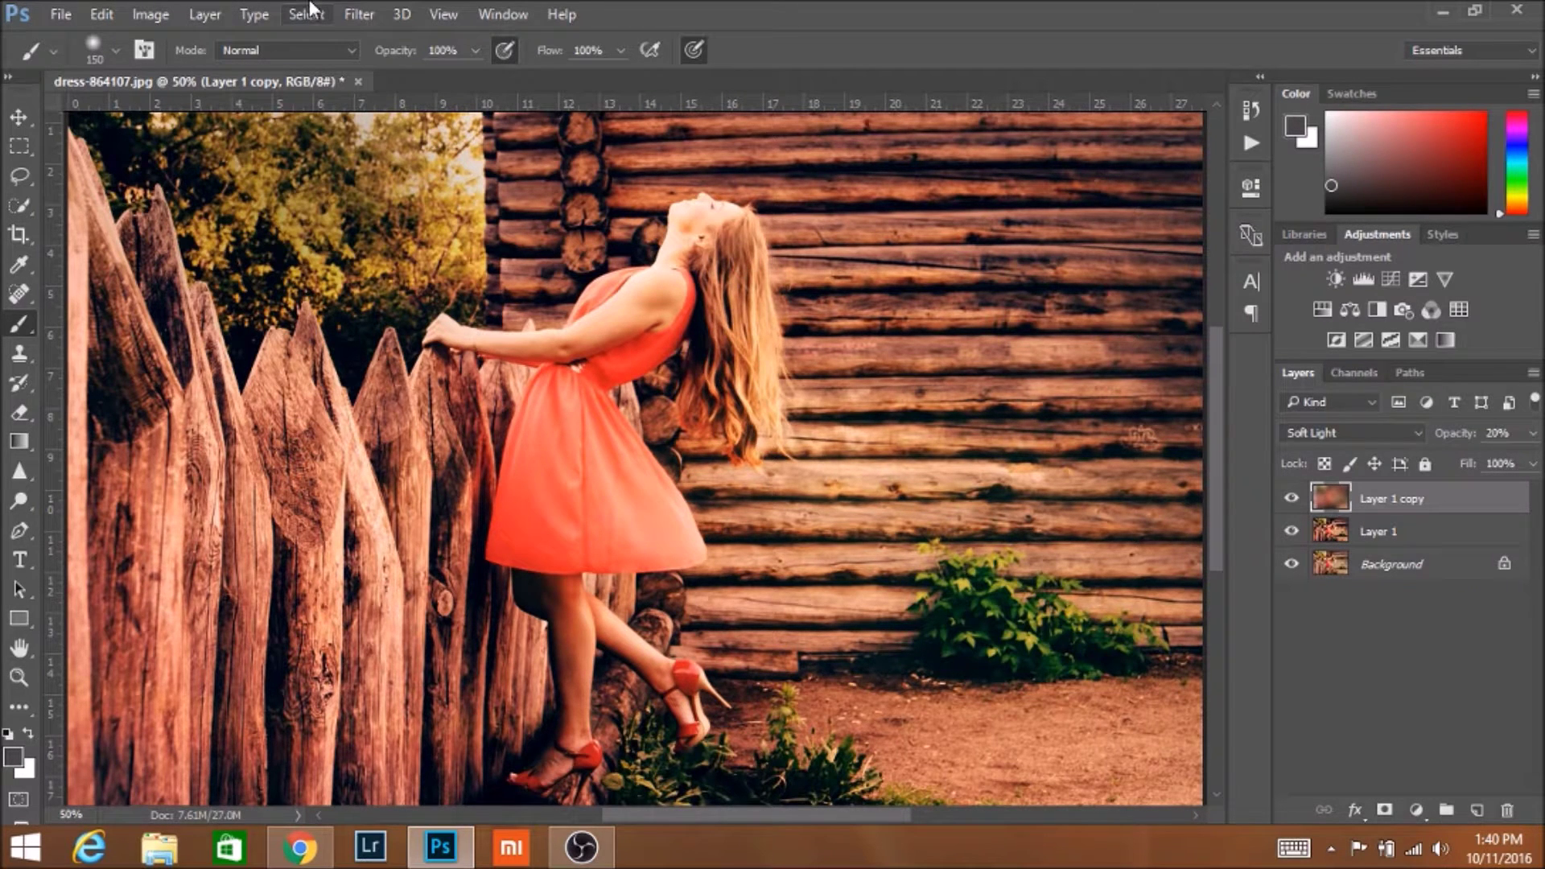
# - Merge the Soft Light glow layer with Layer 1 beneath it
pyautogui.keyDown('shift'); pyautogui.click(1388, 538); pyautogui.keyUp('shift')
pyautogui.rightClick(1388, 536)
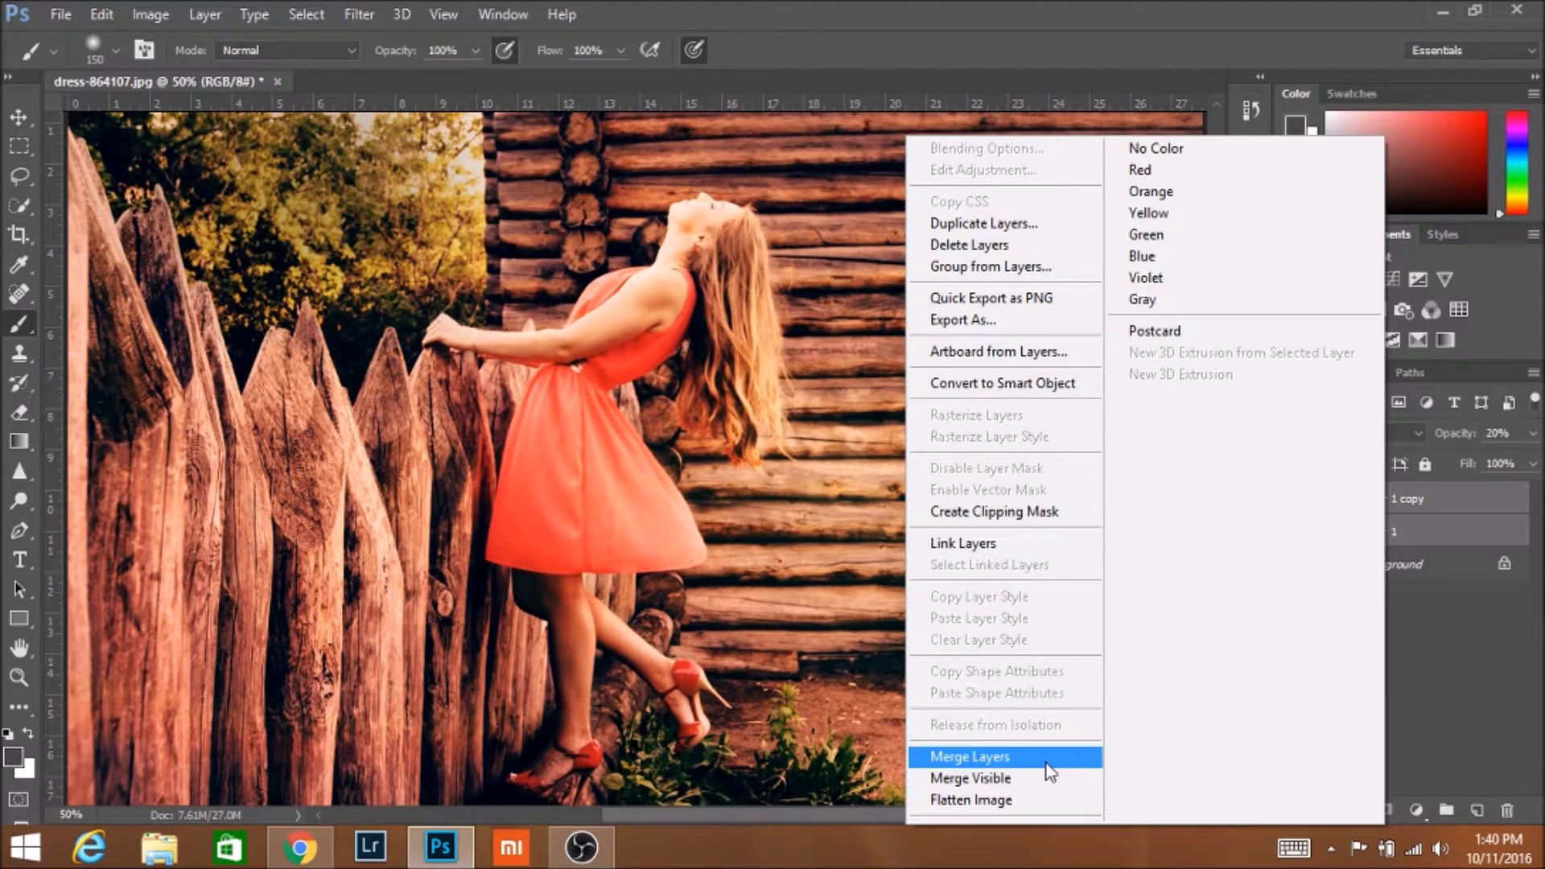
pyautogui.click(1046, 763)
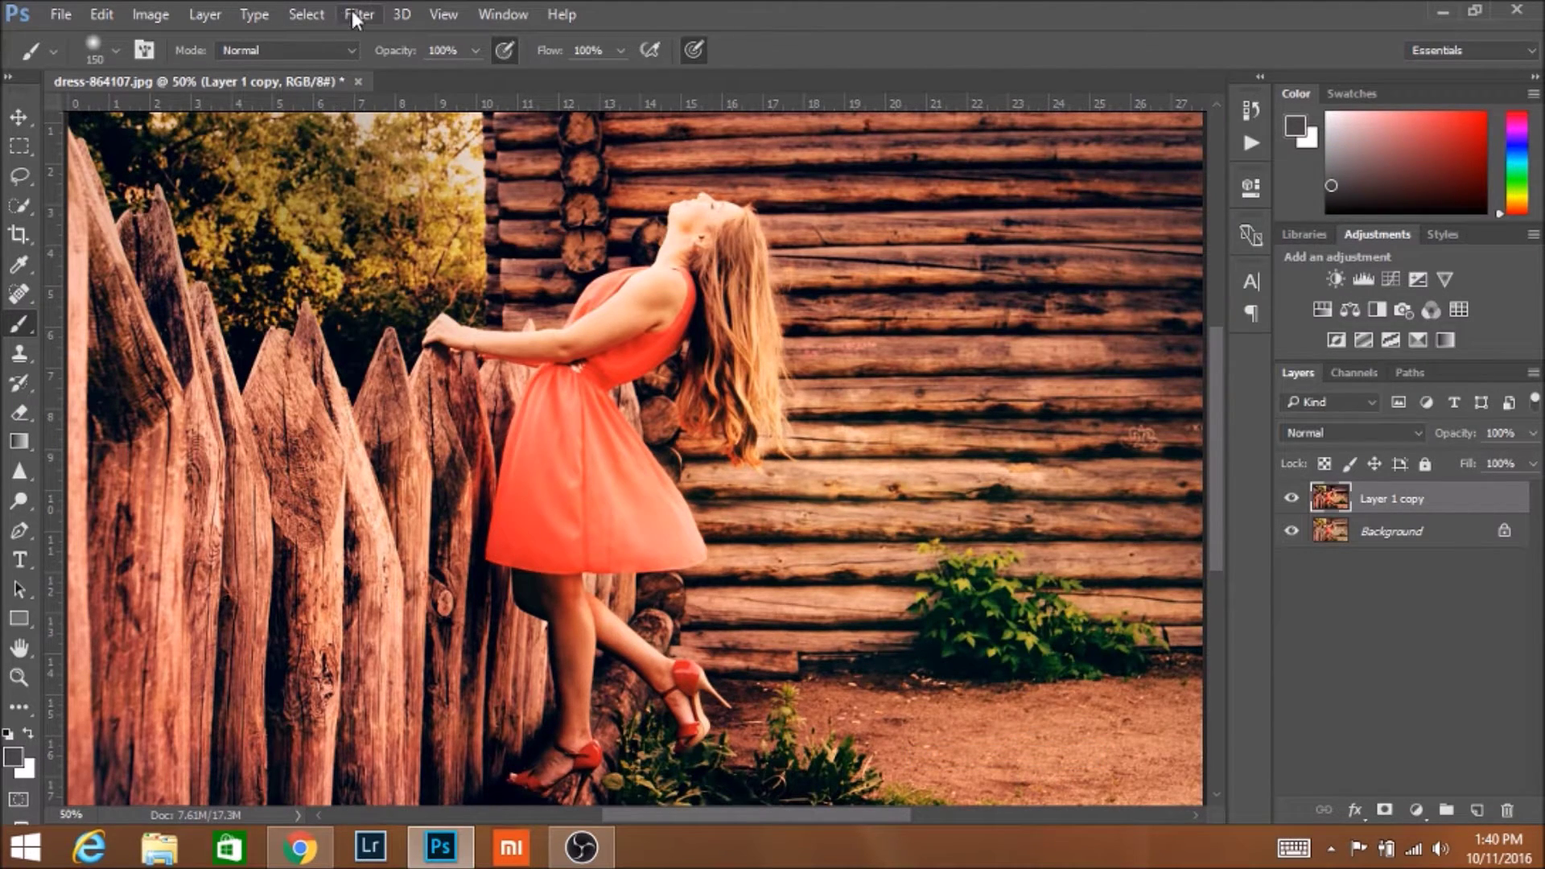
# - Apply Topaz DeNoise 5 with the JPEG - strongest preset to the merged layer and compare it with the original photo
pyautogui.click(354, 14)
pyautogui.moveTo(459, 490)
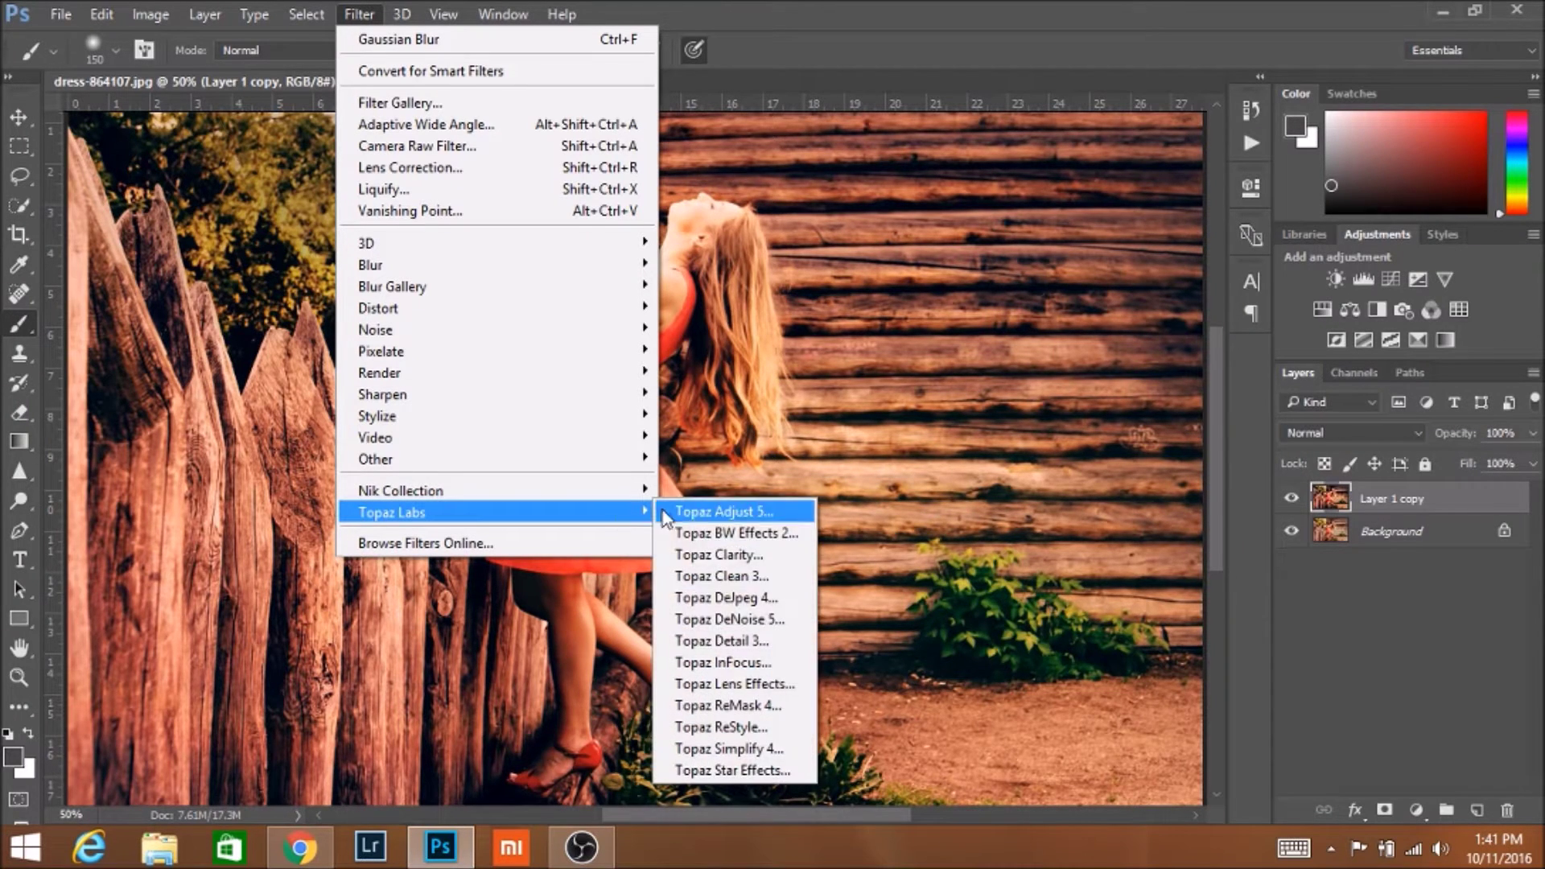
pyautogui.click(699, 620)
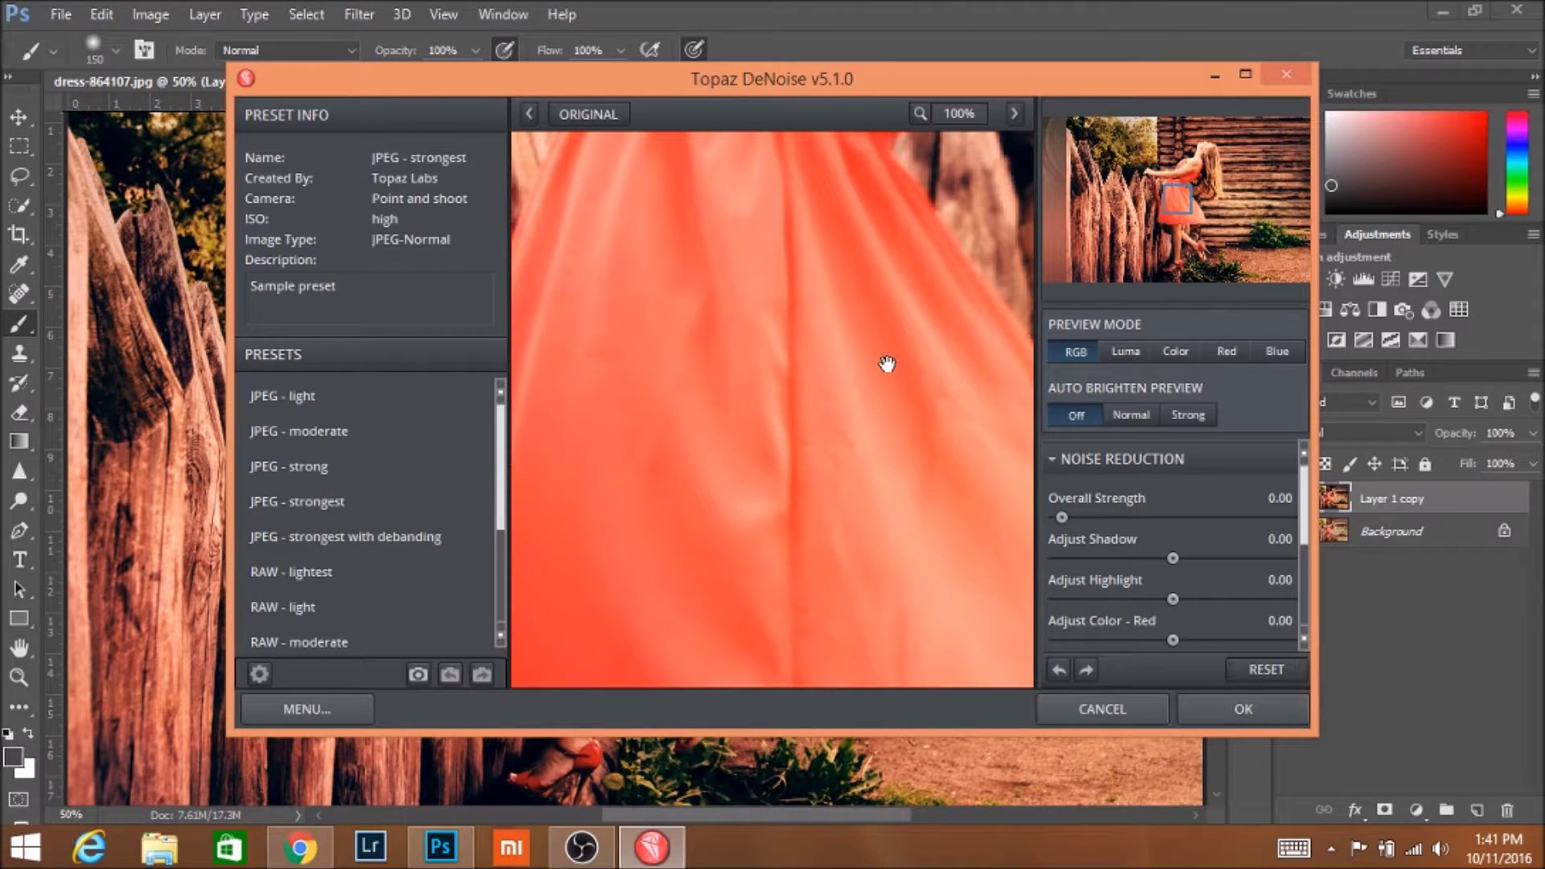
pyautogui.moveTo(1184, 211); pyautogui.dragTo(1191, 171)
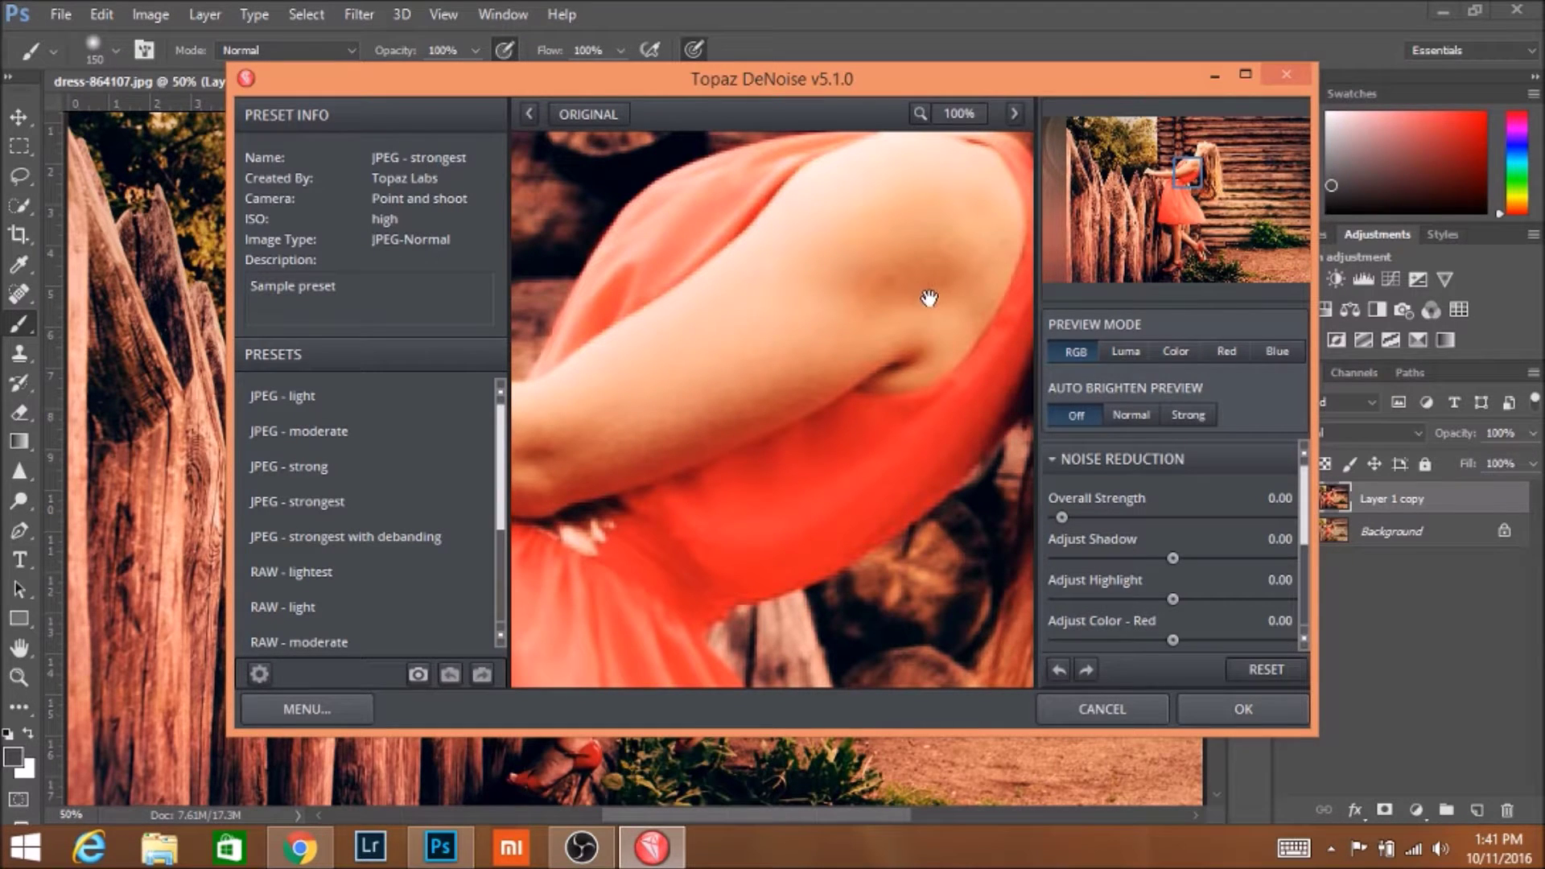
pyautogui.click(292, 501)
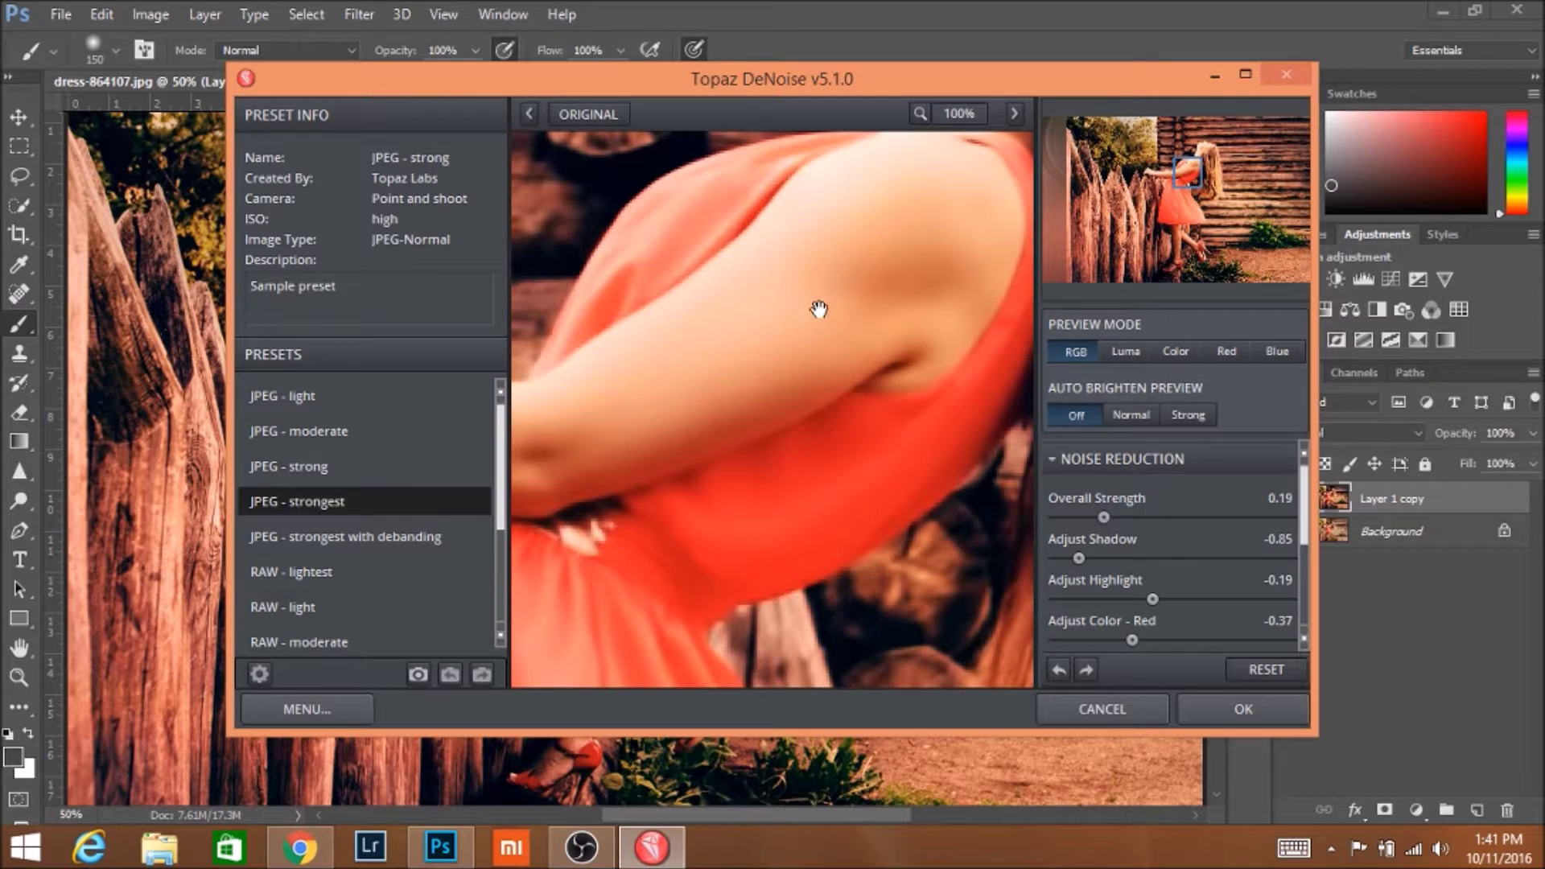
pyautogui.click(1221, 706)
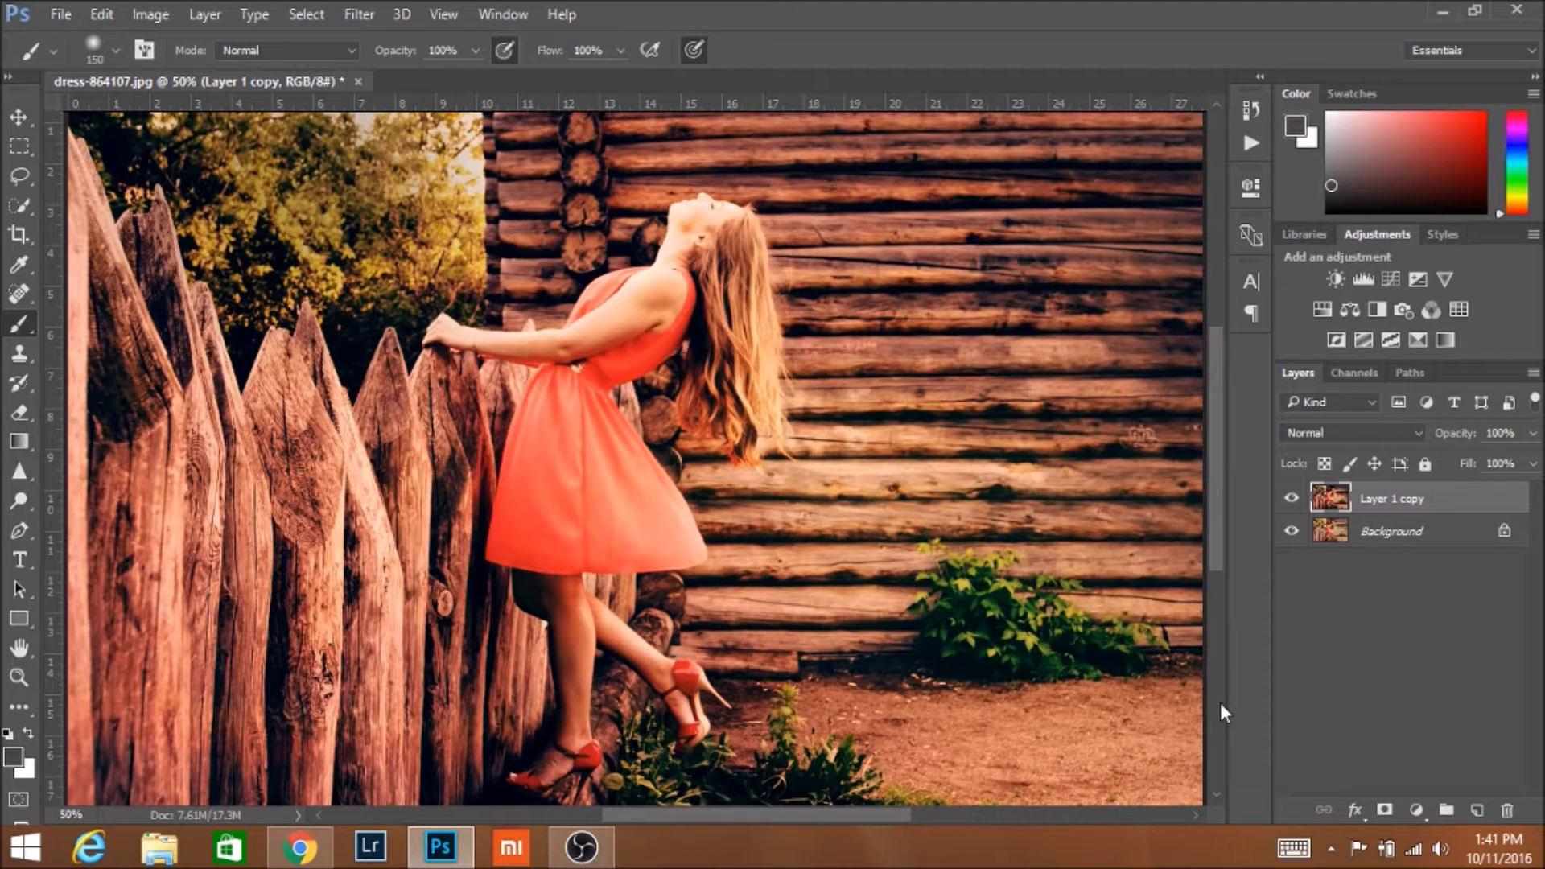
pyautogui.click(1291, 502)
pyautogui.click(1291, 502)
pyautogui.click(1419, 811)
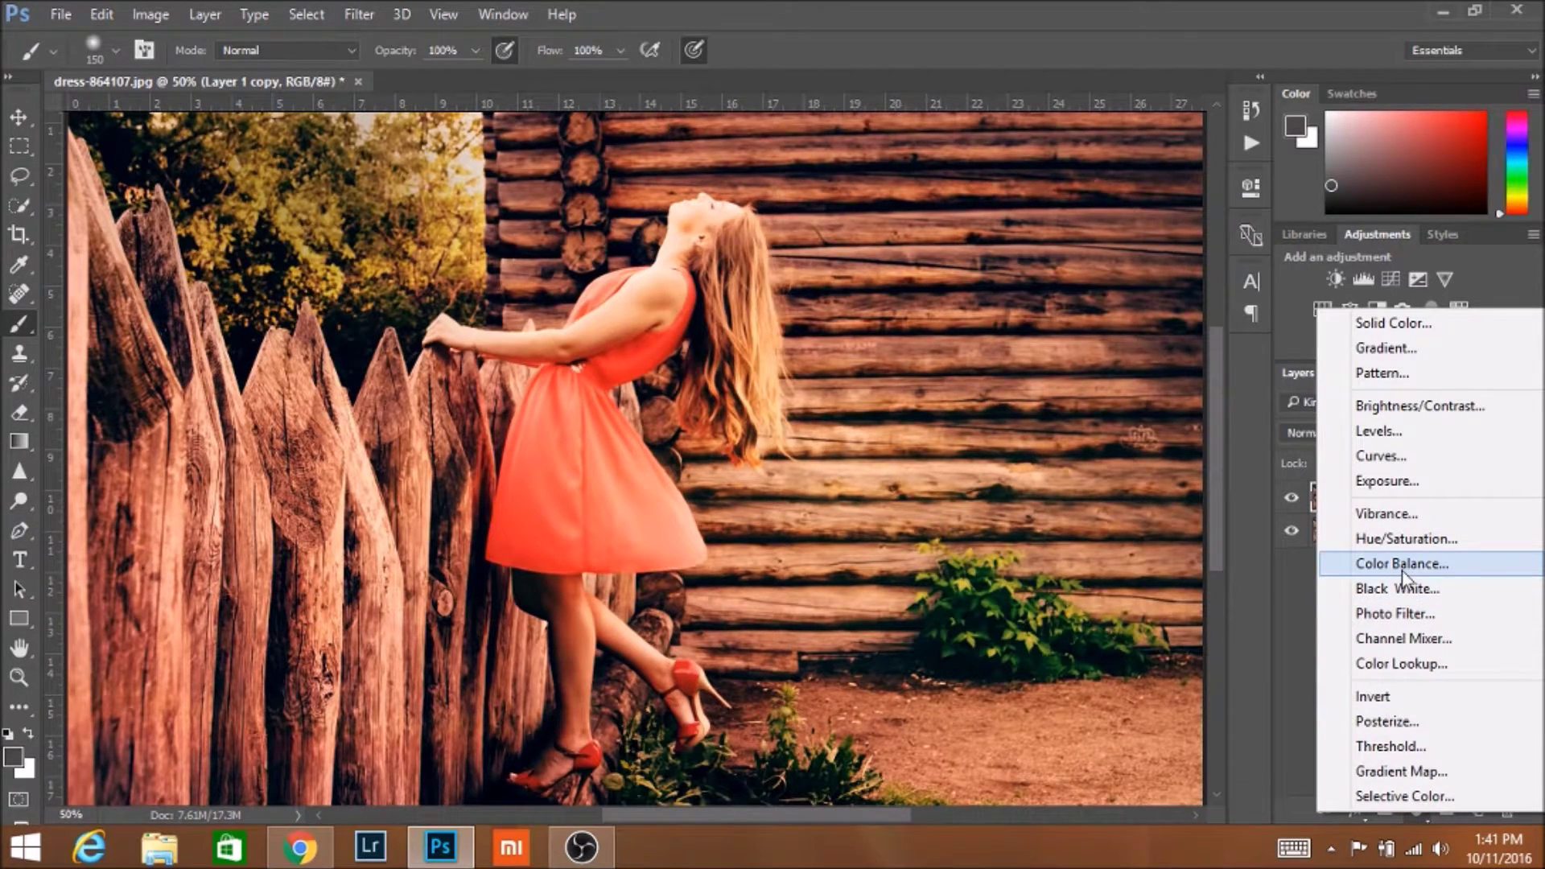
pyautogui.click(1386, 432)
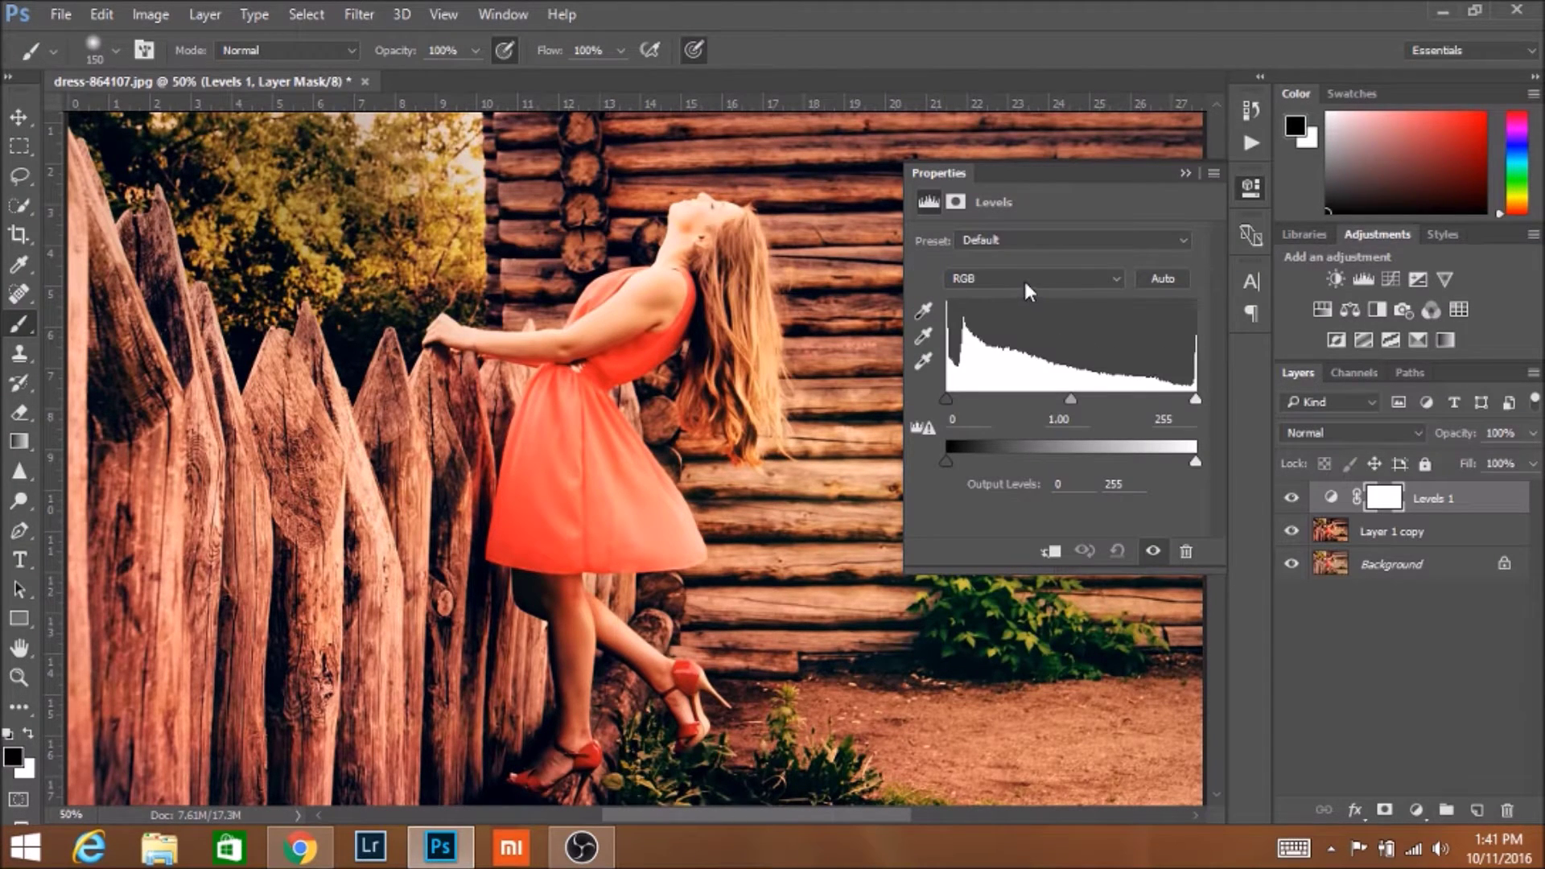
pyautogui.click(1025, 282)
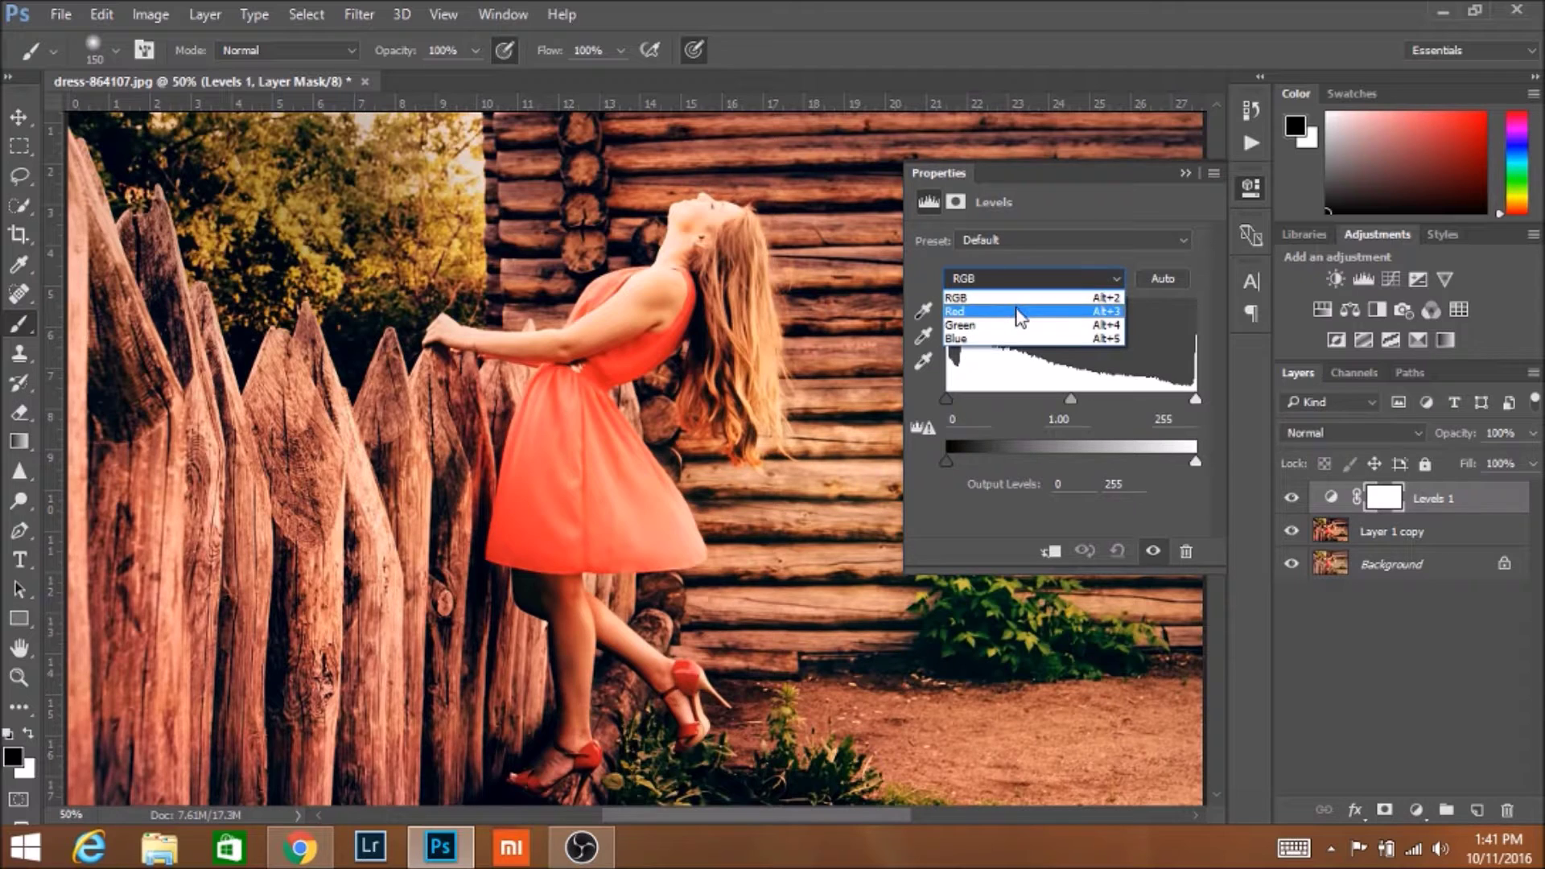
pyautogui.click(1424, 496)
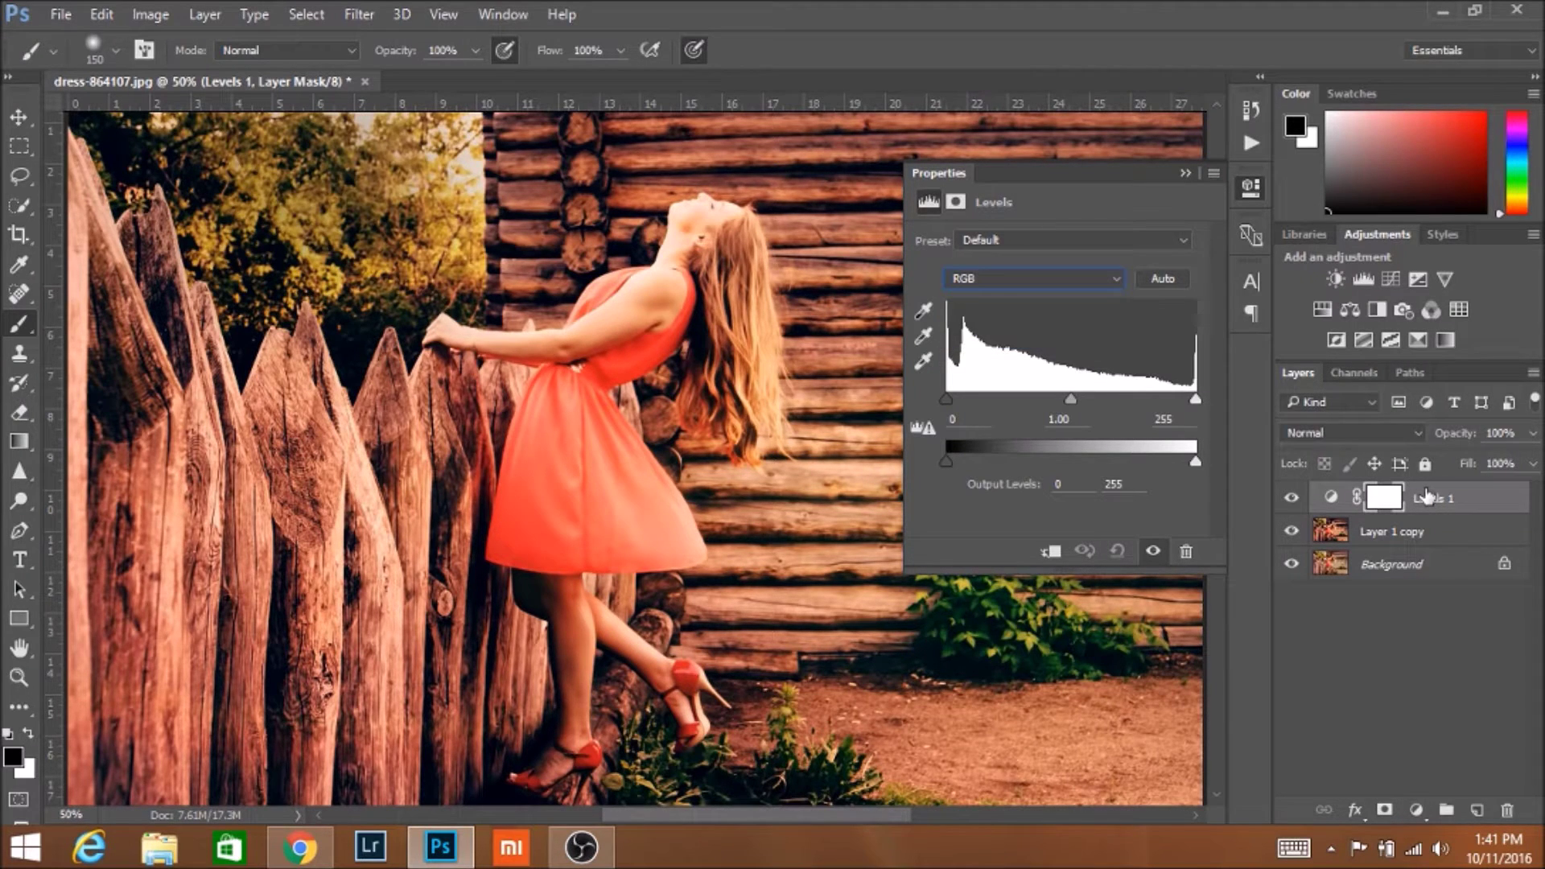
pyautogui.press('Delete')
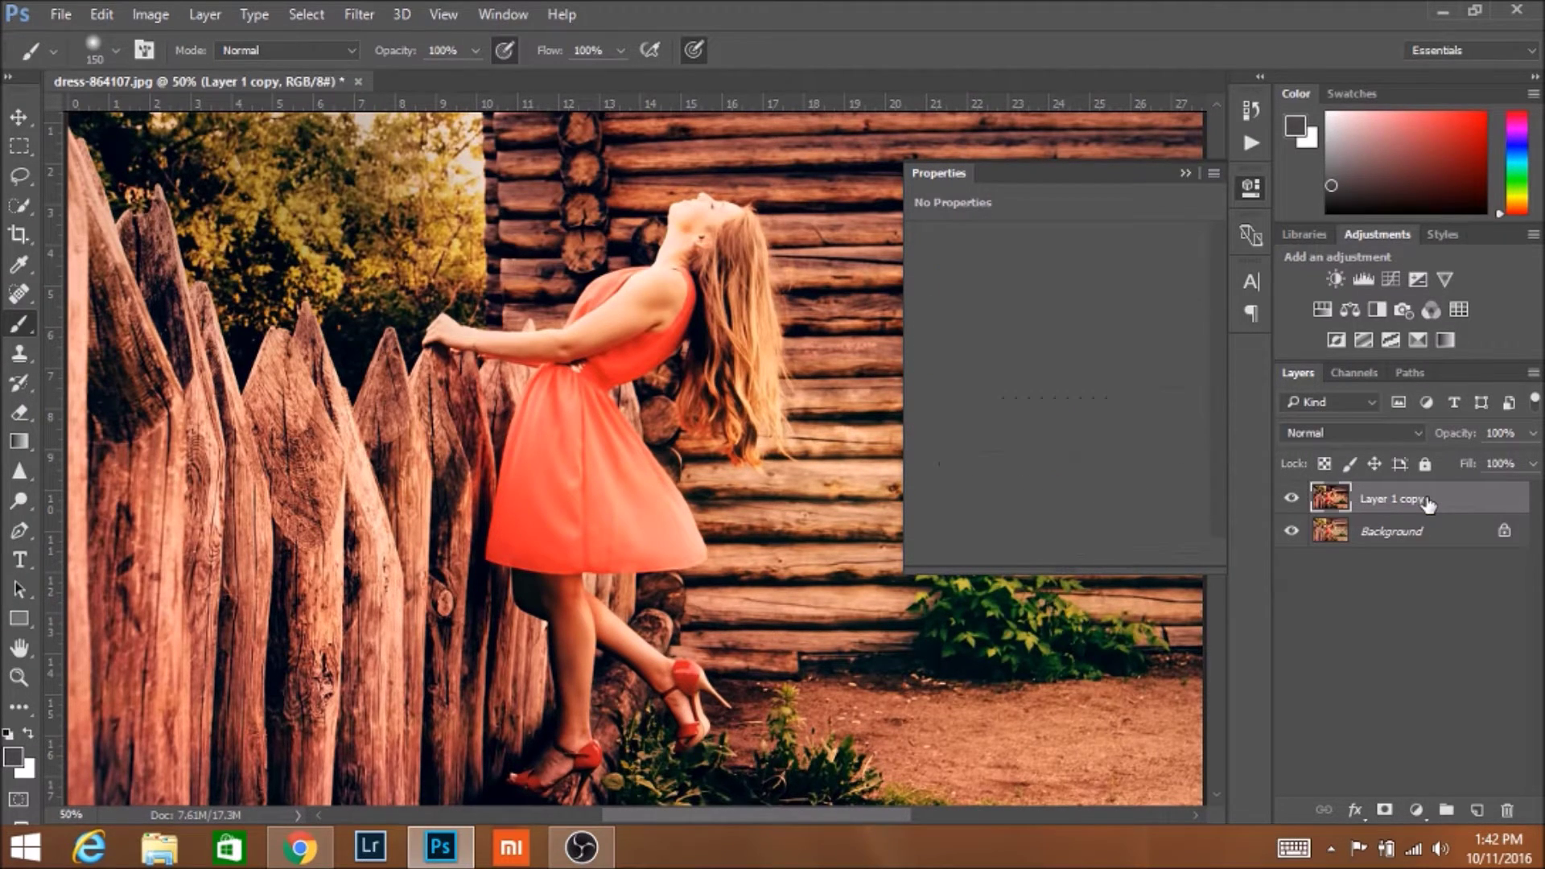
# - Add a Curves adjustment layer and adjust the midtones of its Red channel curve with a point near the middle
pyautogui.click(1416, 810)
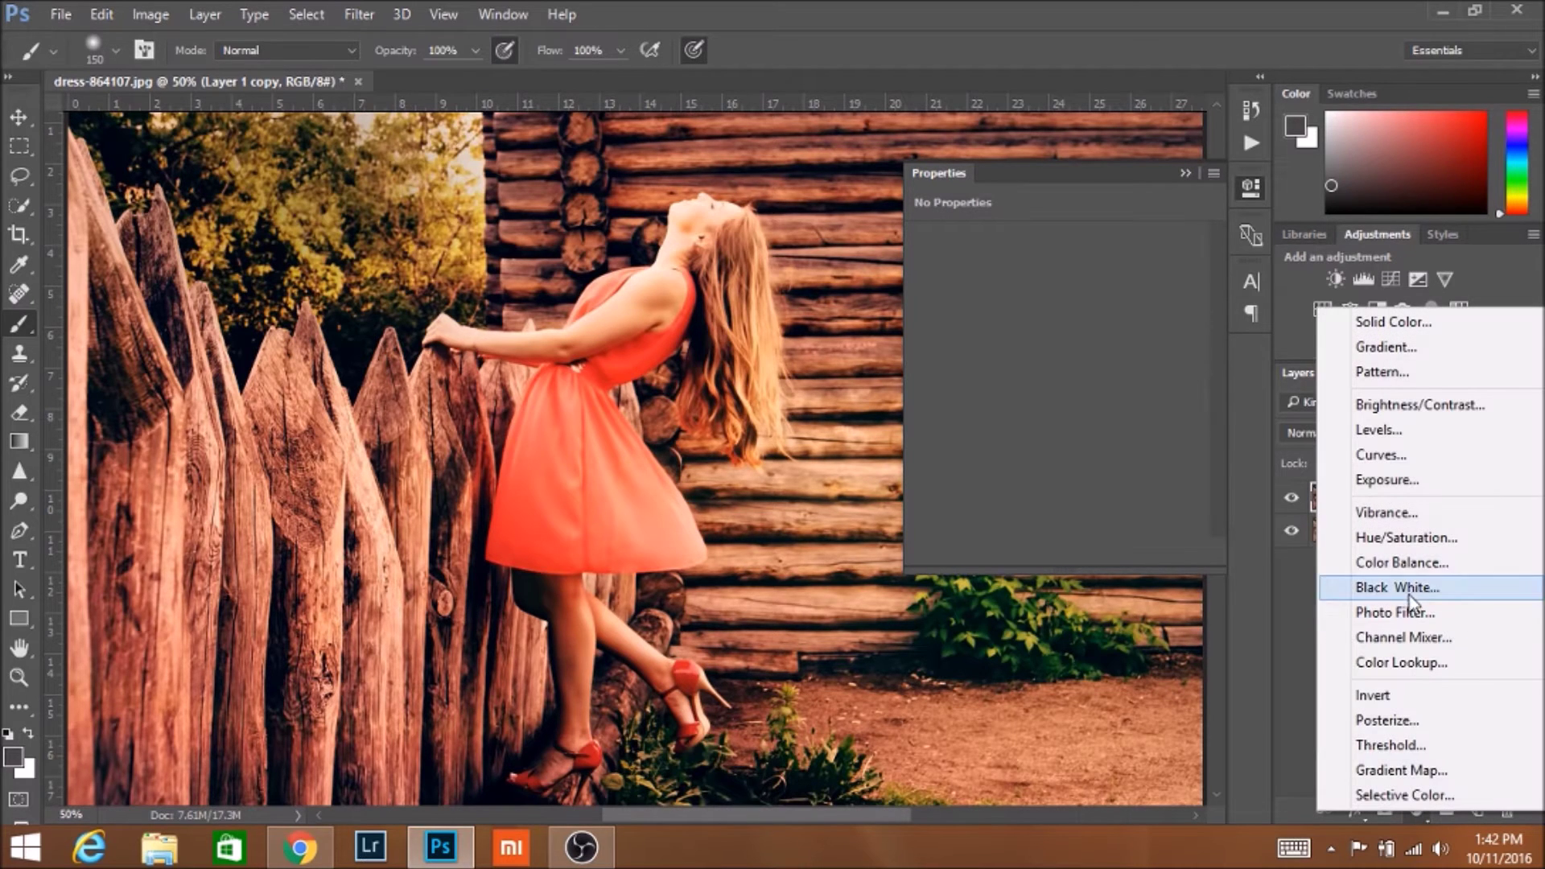
pyautogui.click(1384, 457)
pyautogui.click(1036, 263)
pyautogui.click(1032, 307)
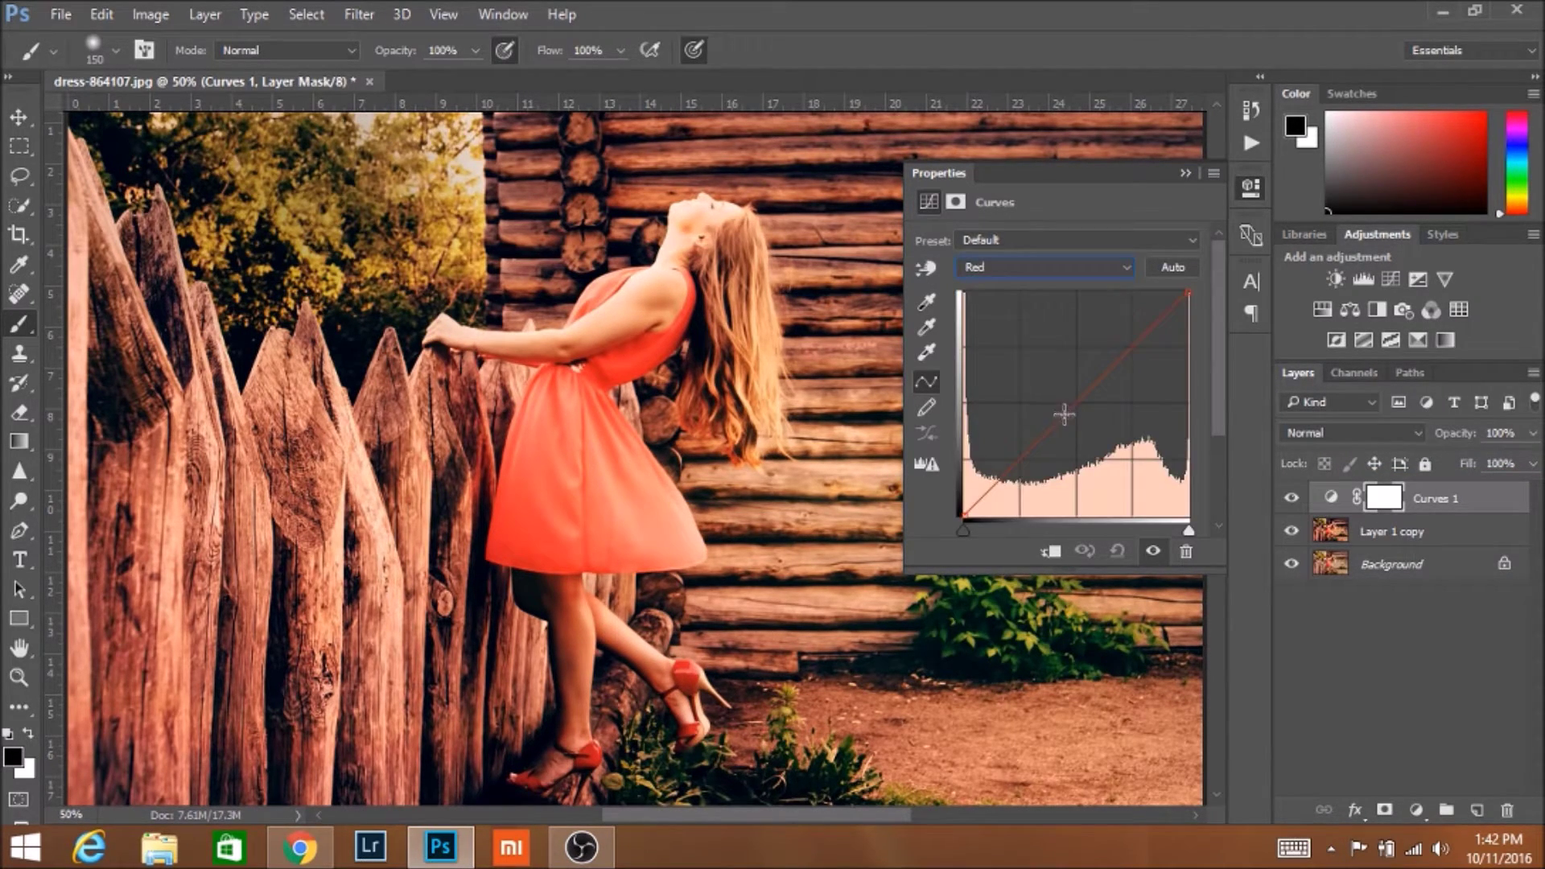
pyautogui.click(1069, 406)
# - Merge the Curves adjustment with the graded photo layer and compare the result with the original background
pyautogui.keyDown('shift'); pyautogui.click(1386, 531); pyautogui.keyUp('shift')
pyautogui.rightClick(1385, 525)
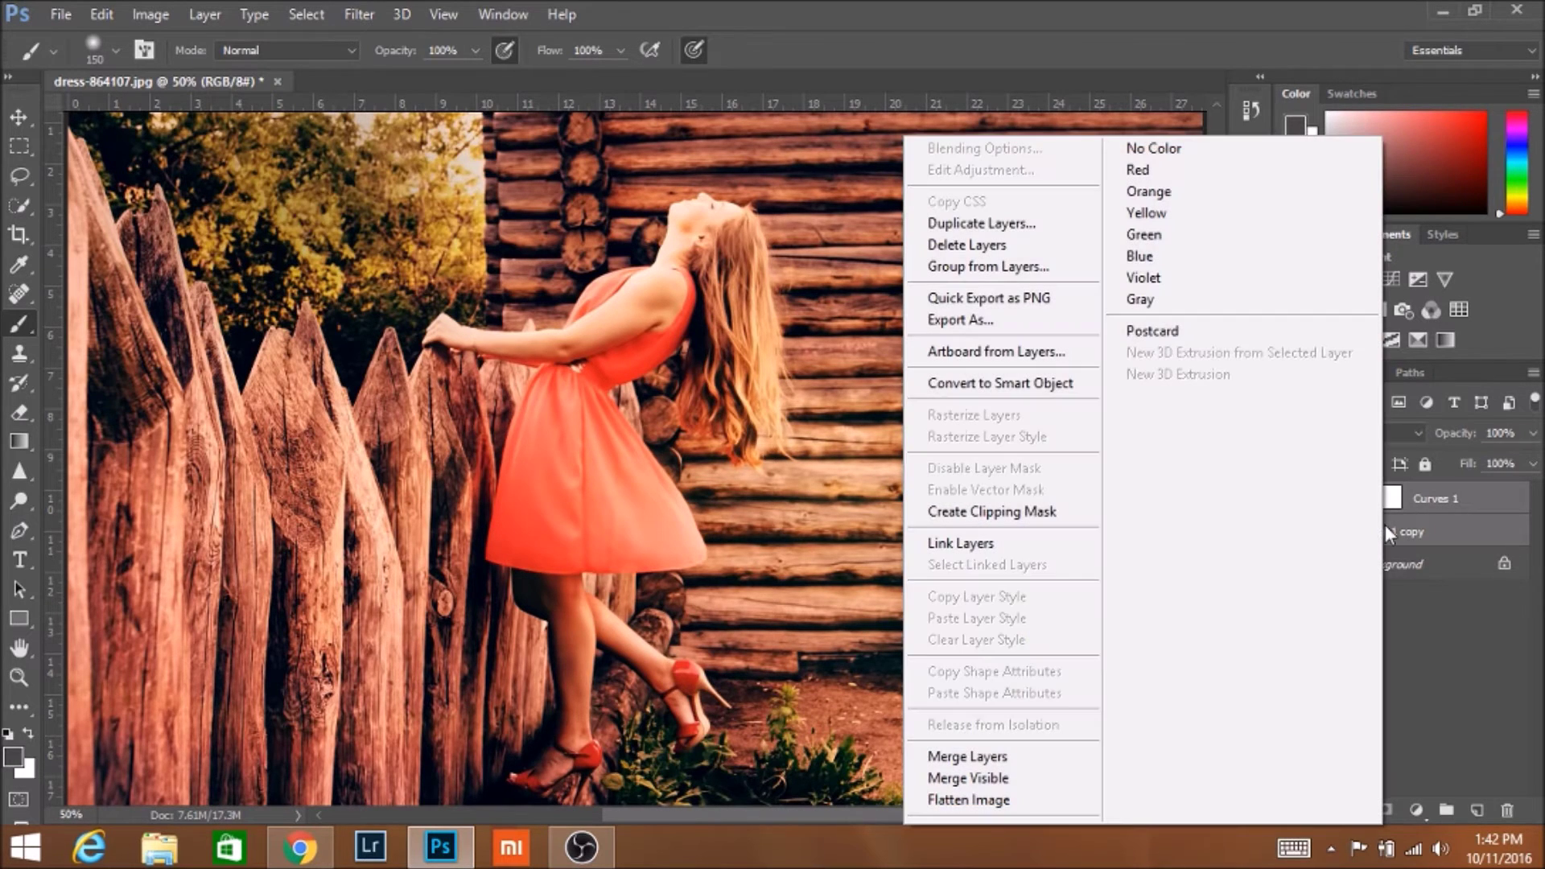
pyautogui.click(1018, 761)
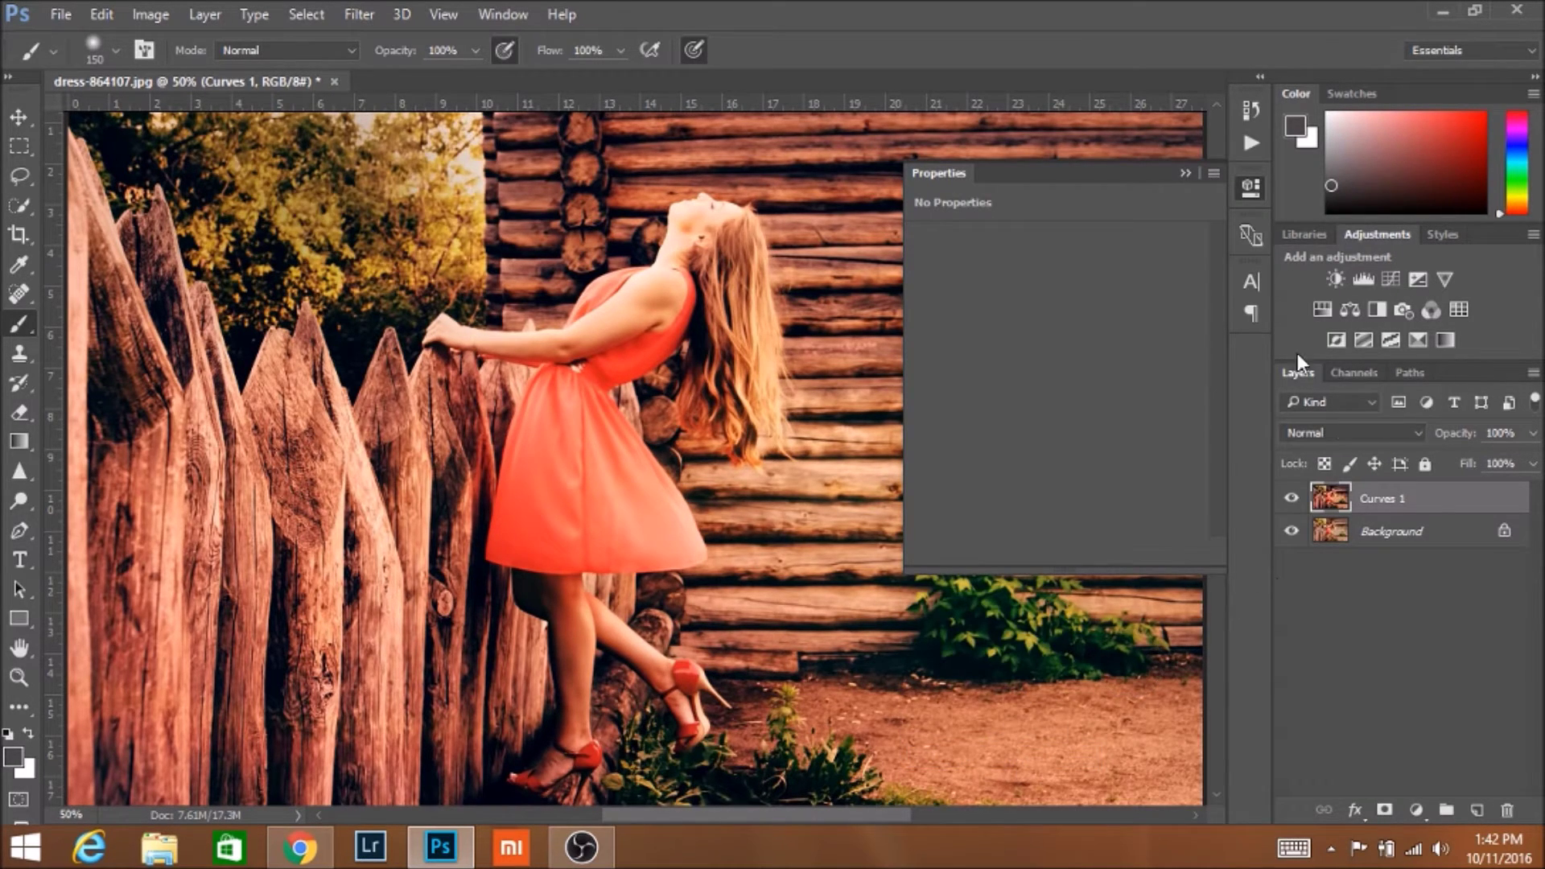
pyautogui.click(1249, 191)
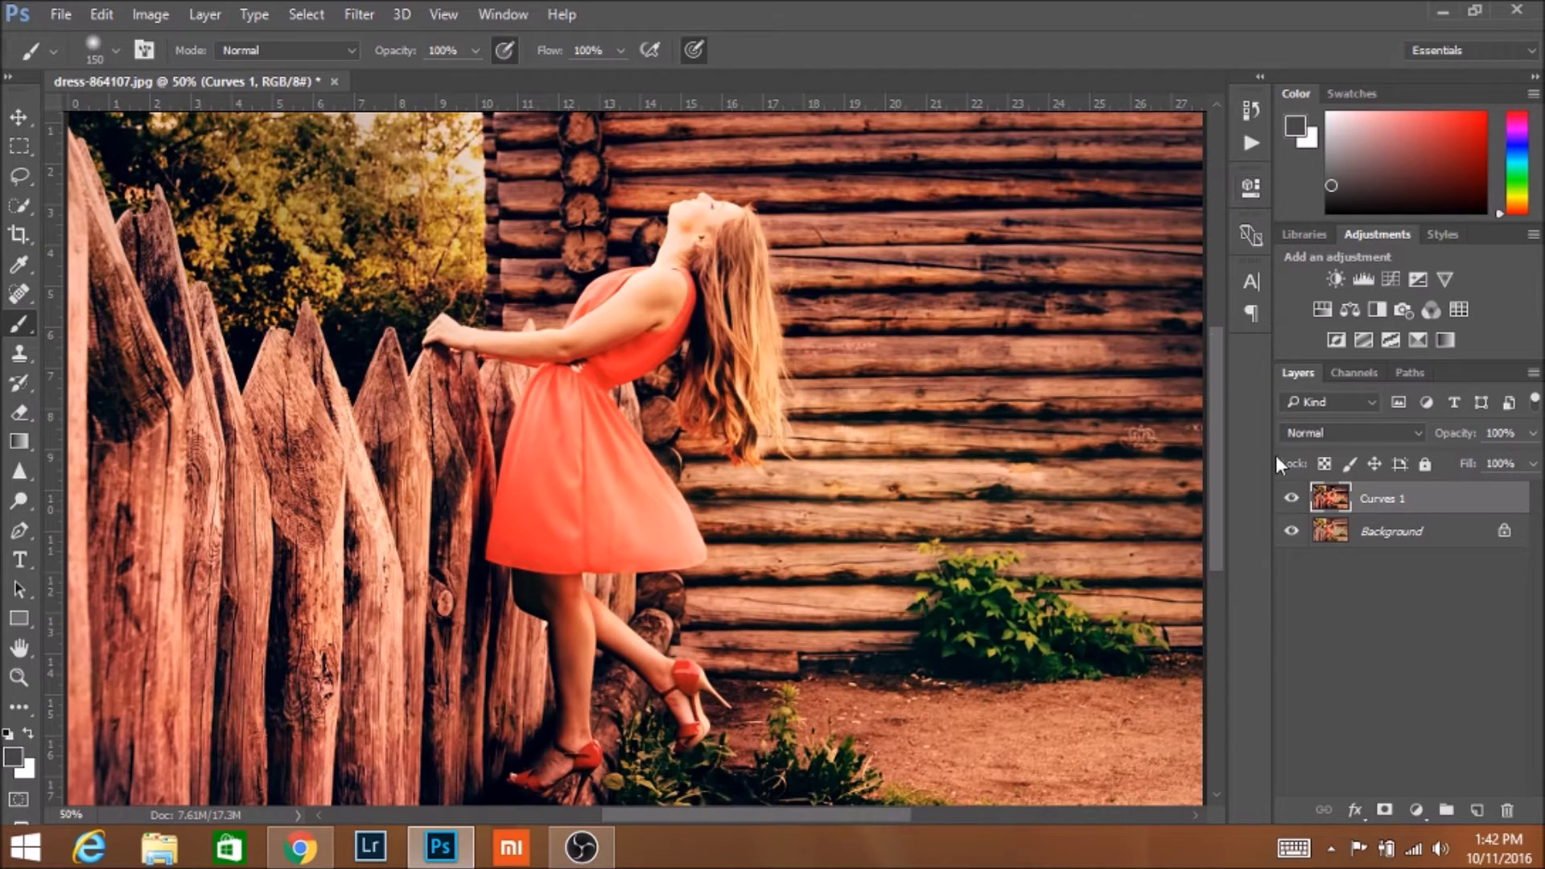
pyautogui.click(1292, 500)
pyautogui.click(1293, 503)
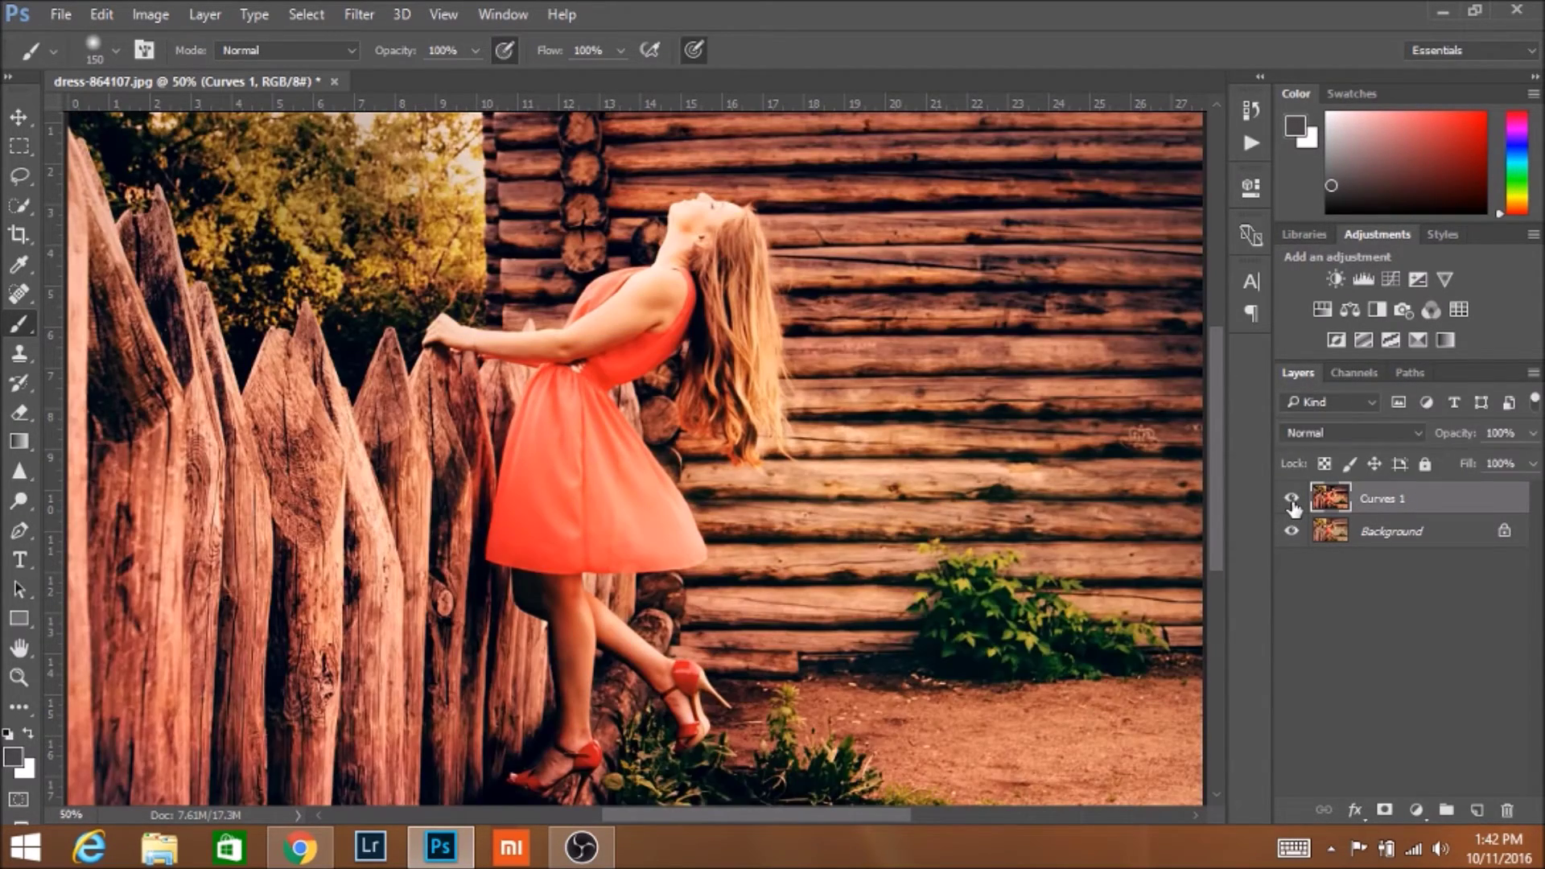